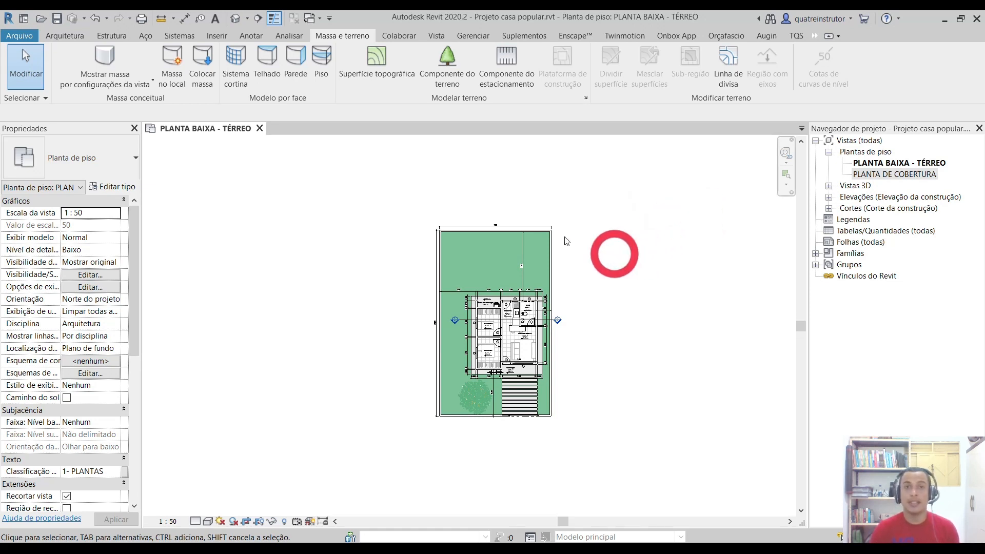
- Create a new drafting view named PLANTA DE SITUAÇÃO at scale 1 : 500
{"action": "left_click", "coordinate": [65, 36]}
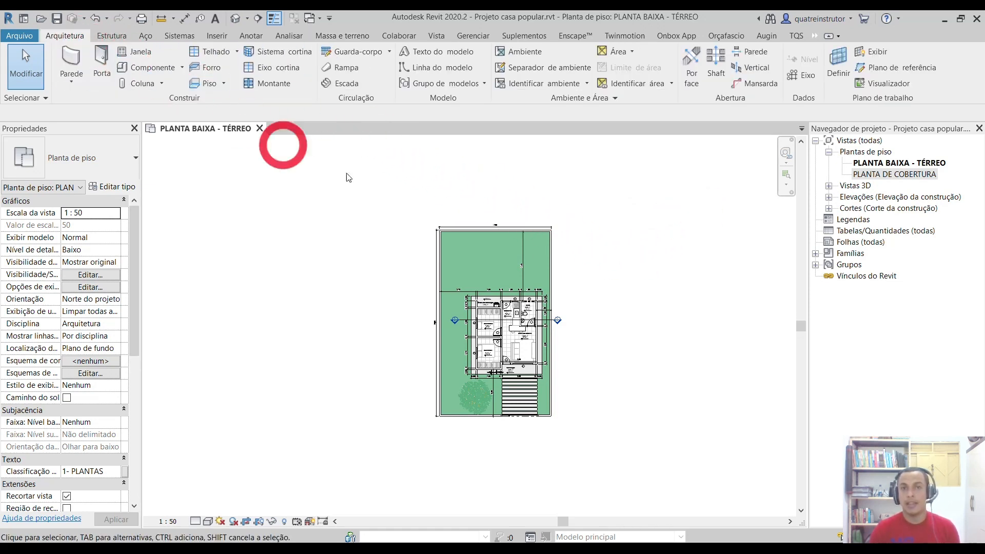
{"action": "left_click", "coordinate": [438, 36]}
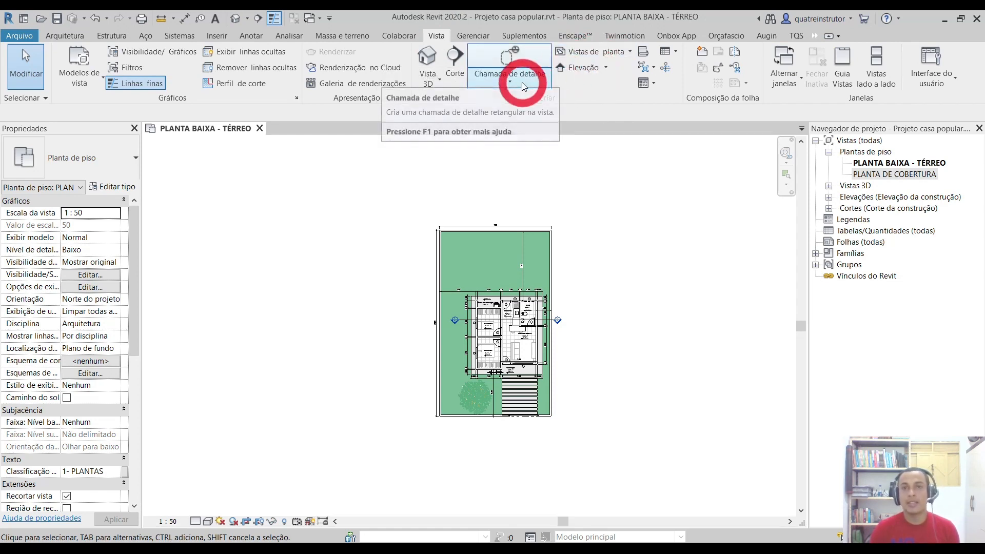
{"action": "left_click", "coordinate": [643, 53]}
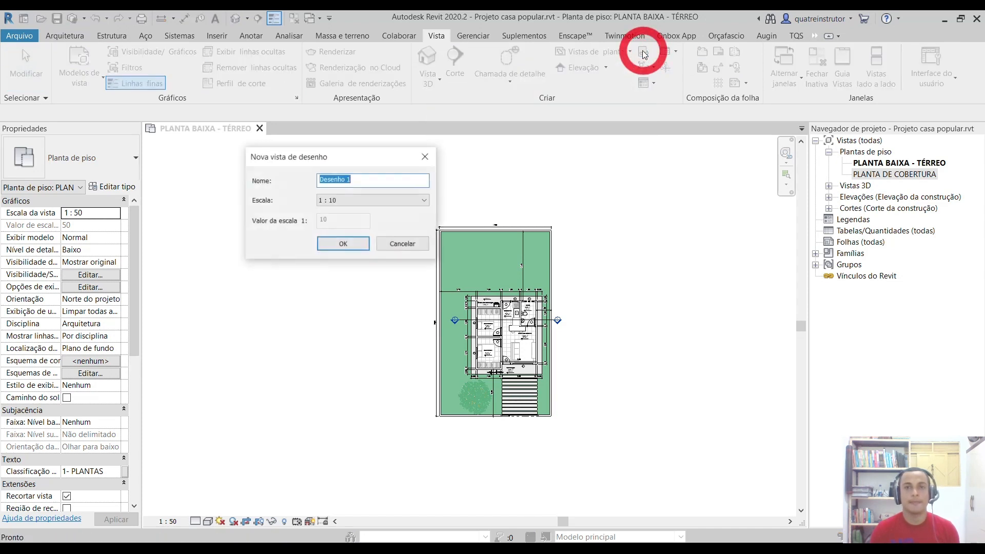
{"action": "left_click_drag", "start_coordinate": [359, 156], "coordinate": [298, 161]}
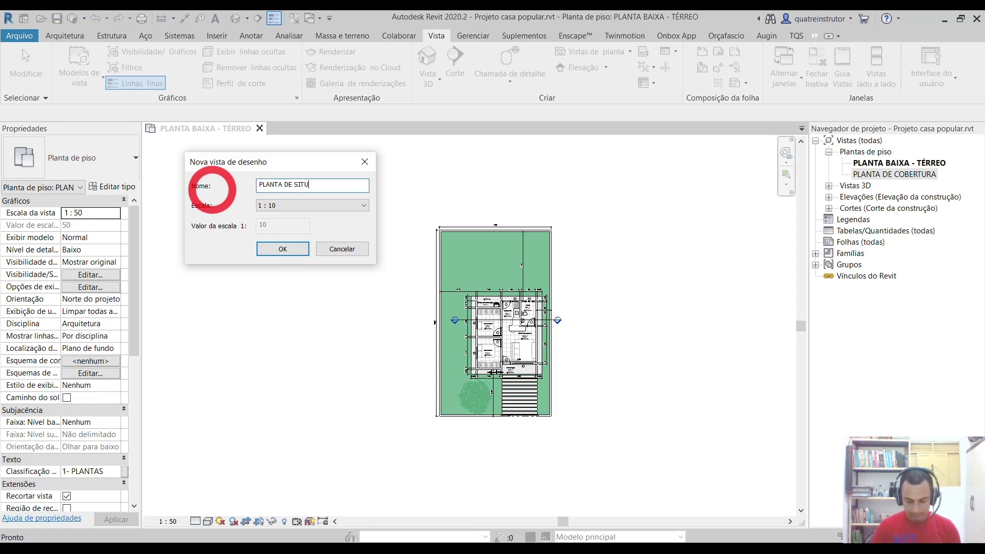
{"action": "left_click", "coordinate": [277, 206]}
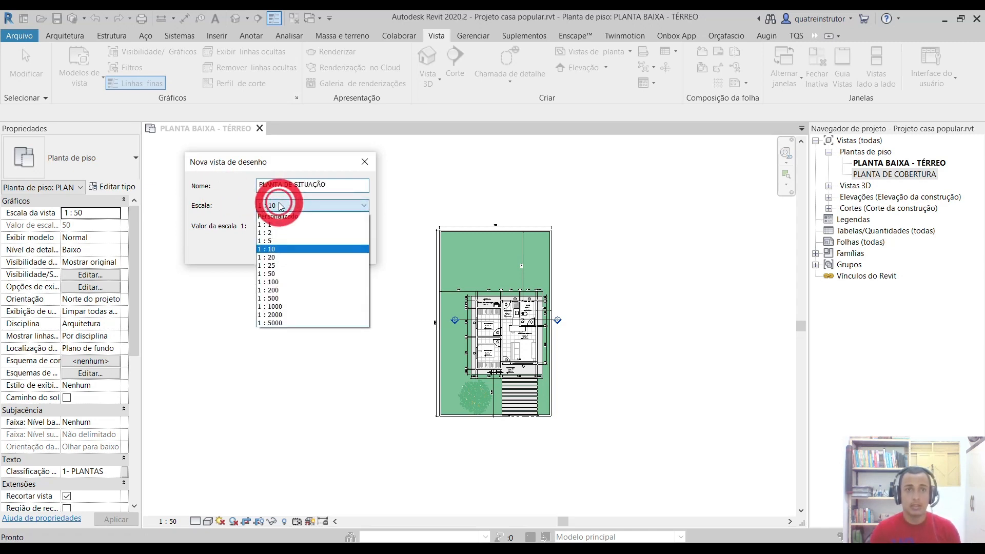
{"action": "left_click", "coordinate": [295, 299]}
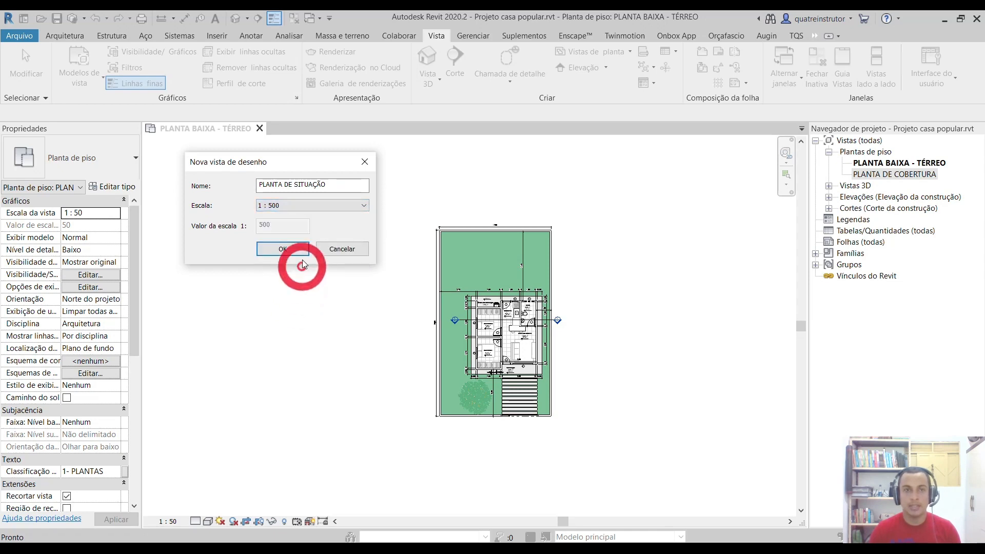
{"action": "left_click", "coordinate": [296, 247]}
{"action": "left_click", "coordinate": [465, 281]}
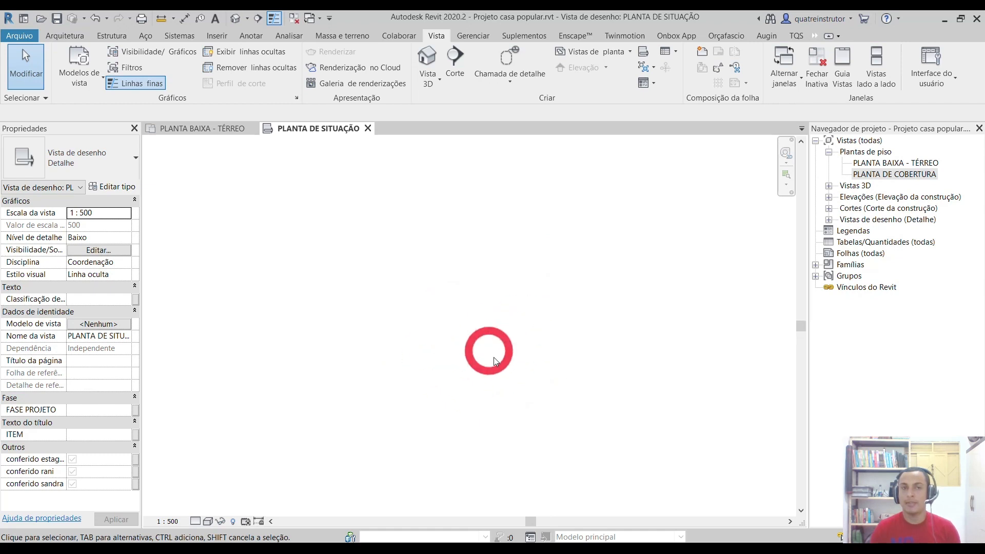
- Sketch a rectangle about 1.1 m wide and 1.8 m high with detail lines in the empty view
{"action": "key", "text": "d"}
{"action": "key", "text": "l"}
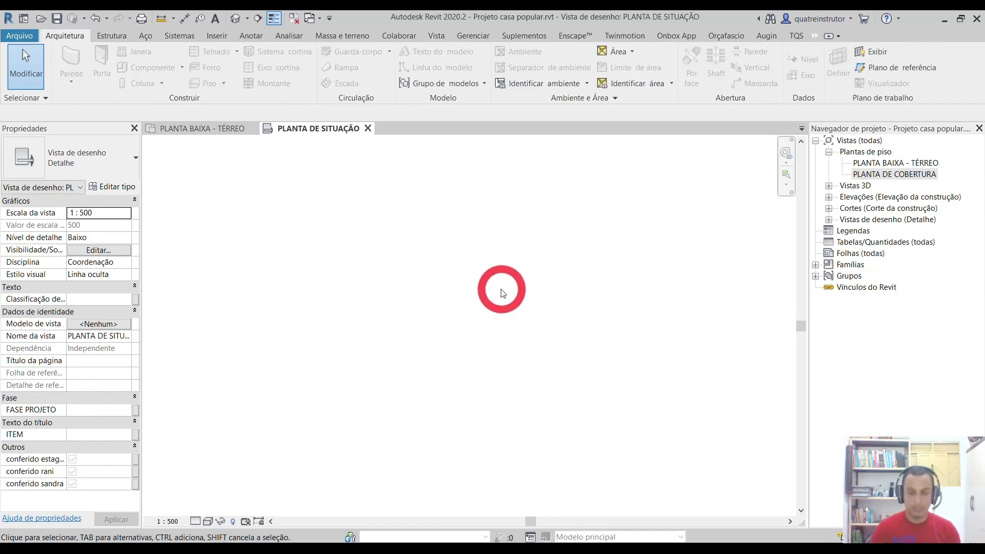
{"action": "left_click", "coordinate": [258, 36]}
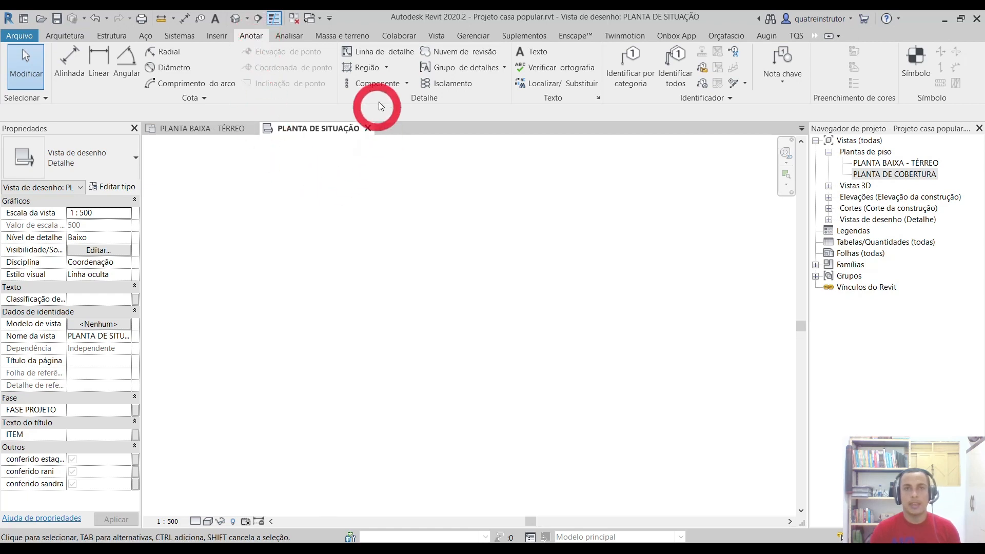
{"action": "left_click", "coordinate": [378, 51]}
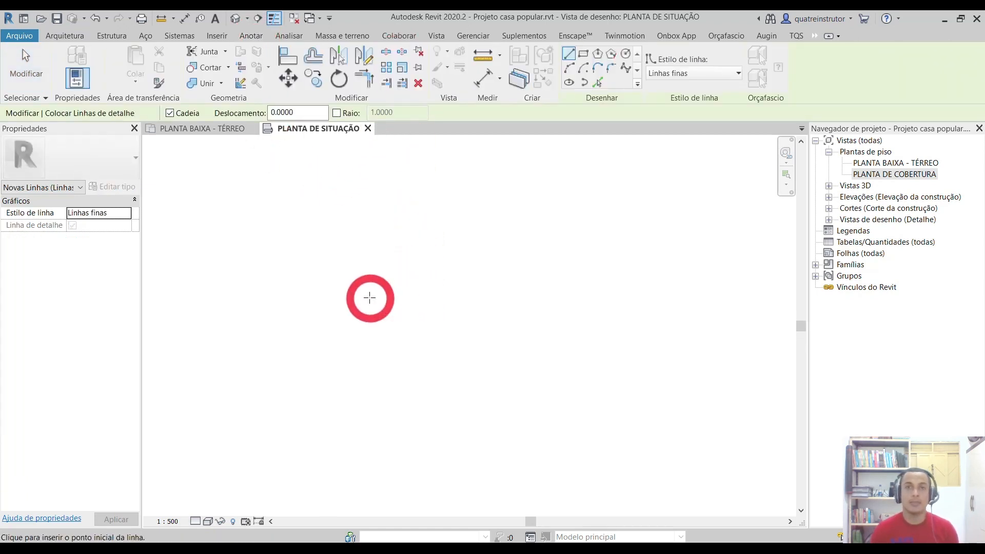
{"action": "left_click", "coordinate": [583, 53]}
{"action": "left_click", "coordinate": [396, 323]}
{"action": "middle_click_drag", "start_coordinate": [476, 217], "coordinate": [459, 296]}
{"action": "left_click", "coordinate": [480, 239]}
{"action": "key", "text": "Escape"}
- Set the rectangle's width to 12 m using the dimension of its right-hand line
{"action": "left_click", "coordinate": [481, 273]}
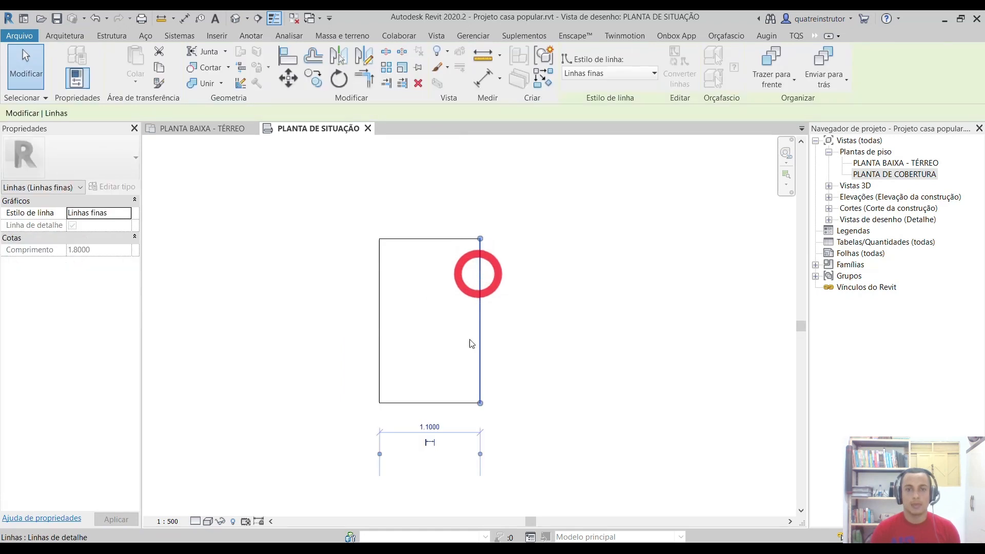
{"action": "left_click", "coordinate": [437, 426]}
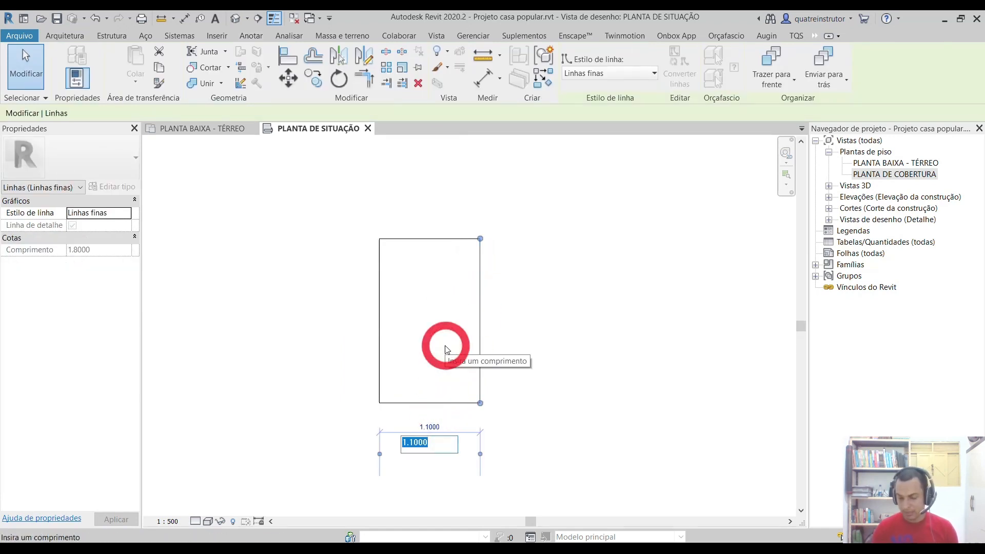
{"action": "type", "text": "12"}
{"action": "key", "text": "Return"}
- Set the rectangle's height to 20 m using the dimension of one of its horizontal lines
{"action": "scroll", "coordinate": [446, 345], "scroll_direction": "down", "scroll_amount": 5}
{"action": "left_click", "coordinate": [427, 340]}
{"action": "left_click", "coordinate": [595, 346]}
{"action": "left_click", "coordinate": [622, 353]}
{"action": "type", "text": "20"}
{"action": "key", "text": "Return"}
{"action": "key", "text": "Escape"}
{"action": "scroll", "coordinate": [605, 258], "scroll_direction": "down", "scroll_amount": 4}
{"action": "middle_click_drag", "start_coordinate": [593, 285], "coordinate": [472, 278]}
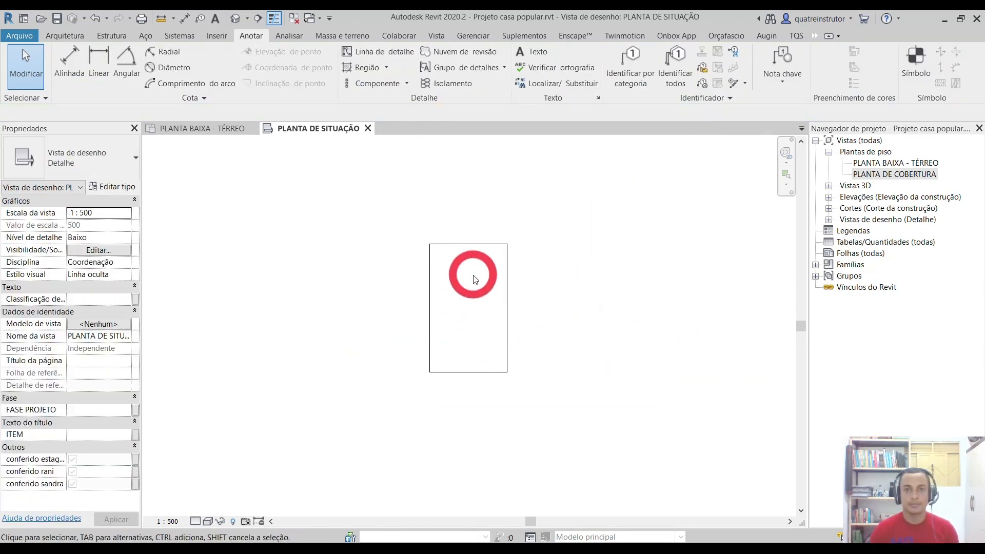
- Draw chained detail lines from the lot's lower right corner, 50 m to the right and 40 m upward
{"action": "left_click", "coordinate": [485, 352]}
{"action": "key", "text": "d"}
{"action": "key", "text": "l"}
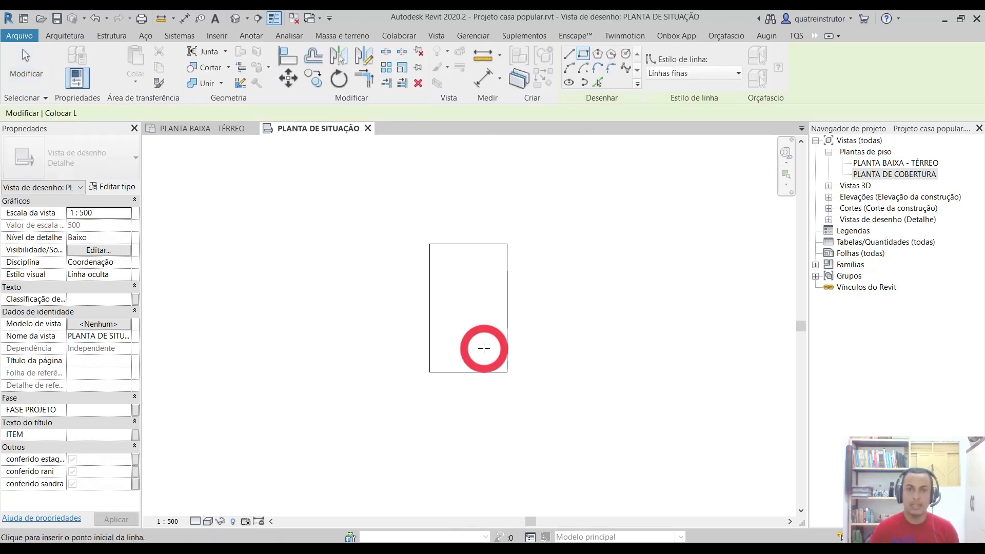
{"action": "left_click", "coordinate": [508, 371]}
{"action": "scroll", "coordinate": [624, 354], "scroll_direction": "down", "scroll_amount": 3}
{"action": "middle_click_drag", "start_coordinate": [638, 359], "coordinate": [552, 370]}
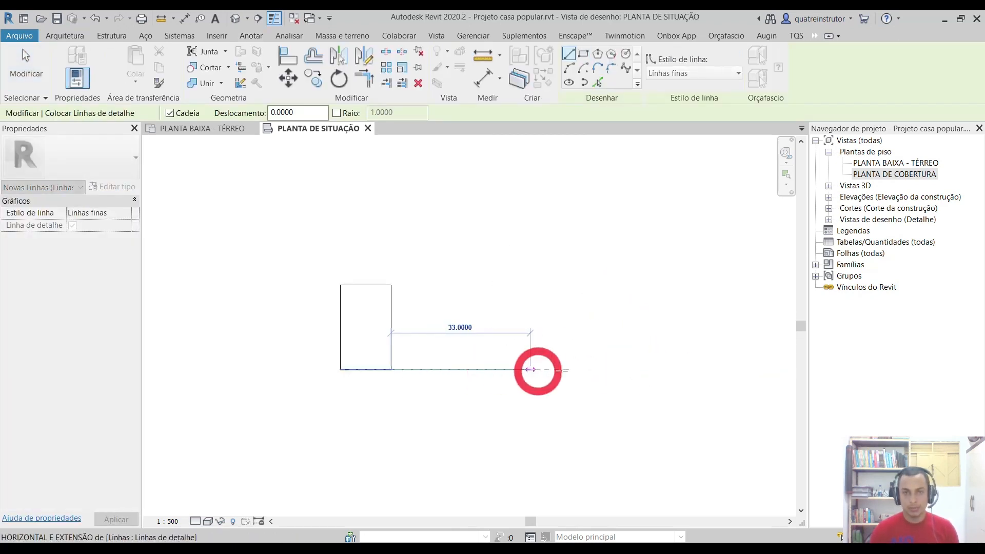
{"action": "type", "text": "50"}
{"action": "key", "text": "Return"}
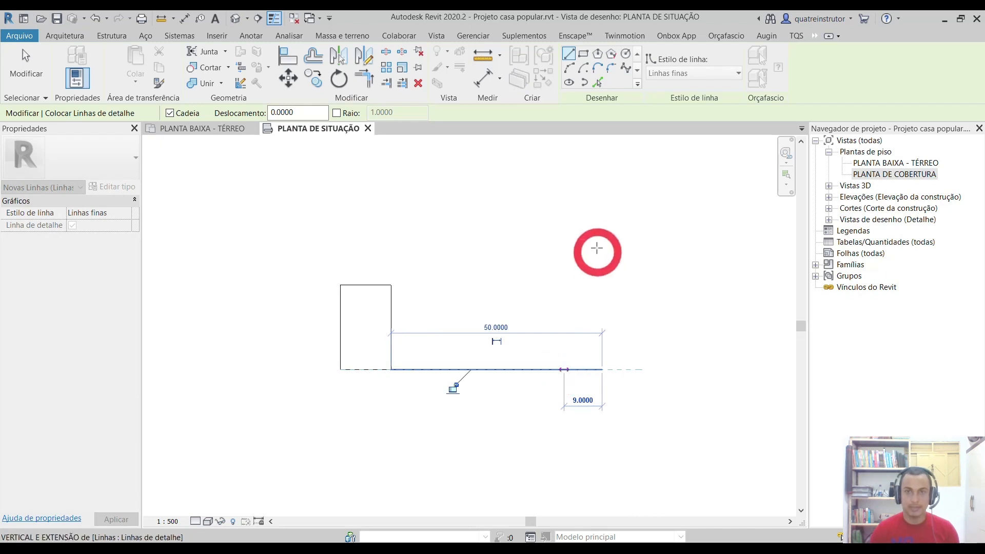
{"action": "scroll", "coordinate": [601, 215], "scroll_direction": "down", "scroll_amount": 2}
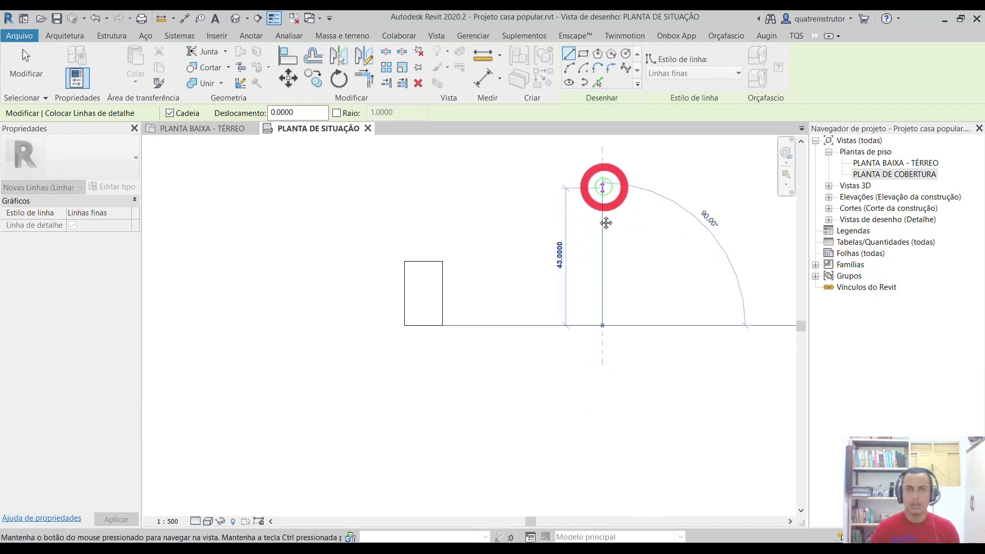
{"action": "type", "text": "40"}
{"action": "key", "text": "Return"}
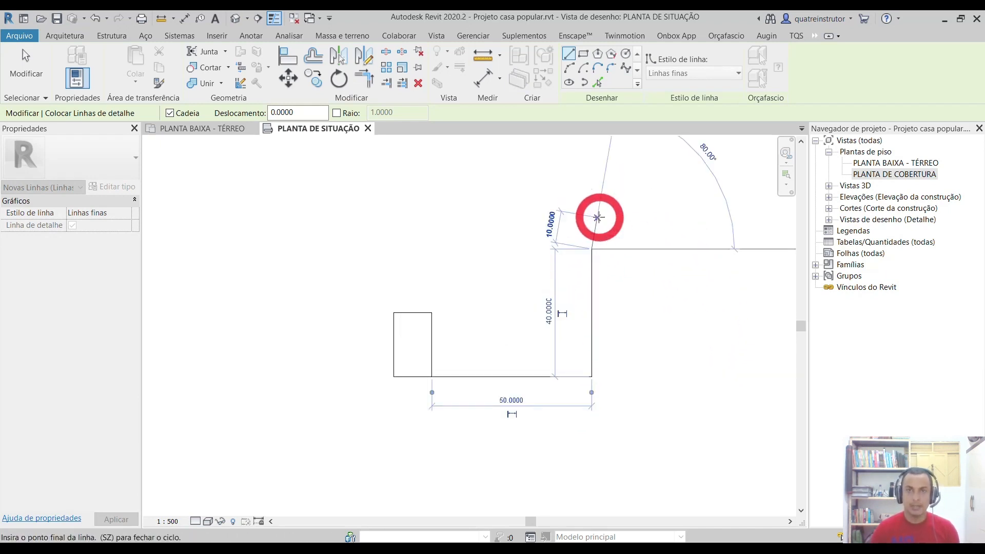
- Continue the block outline leftward with 50, 12 and 60 m lines, and close it down to the lot's lower left corner
{"action": "scroll", "coordinate": [588, 220], "scroll_direction": "down", "scroll_amount": 2}
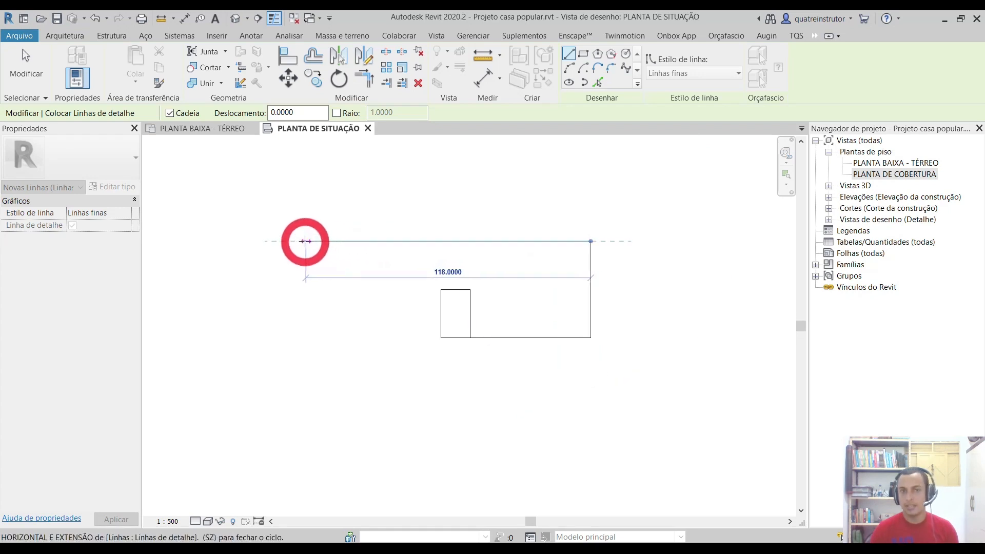
{"action": "type", "text": "50"}
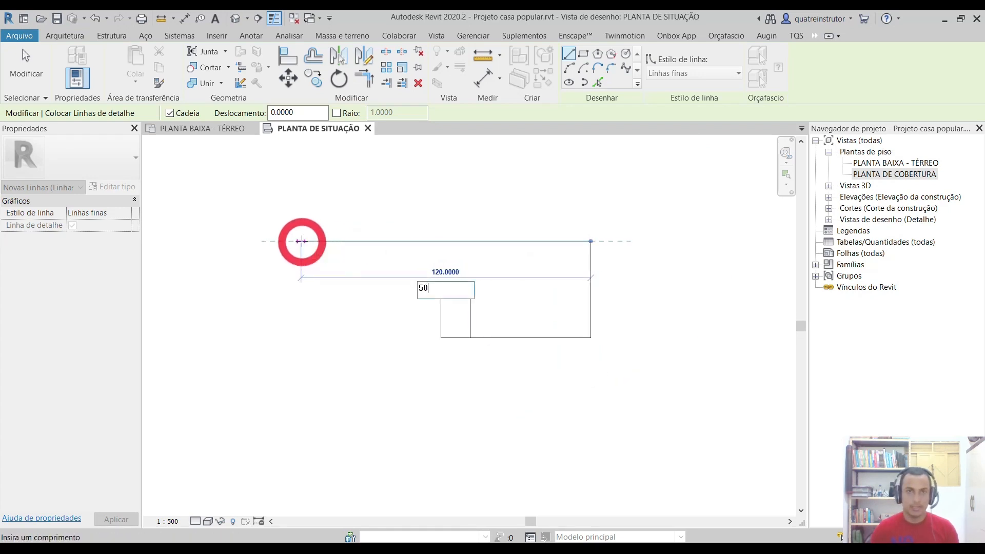
{"action": "key", "text": "Return"}
{"action": "type", "text": "12"}
{"action": "key", "text": "Return"}
{"action": "type", "text": "60"}
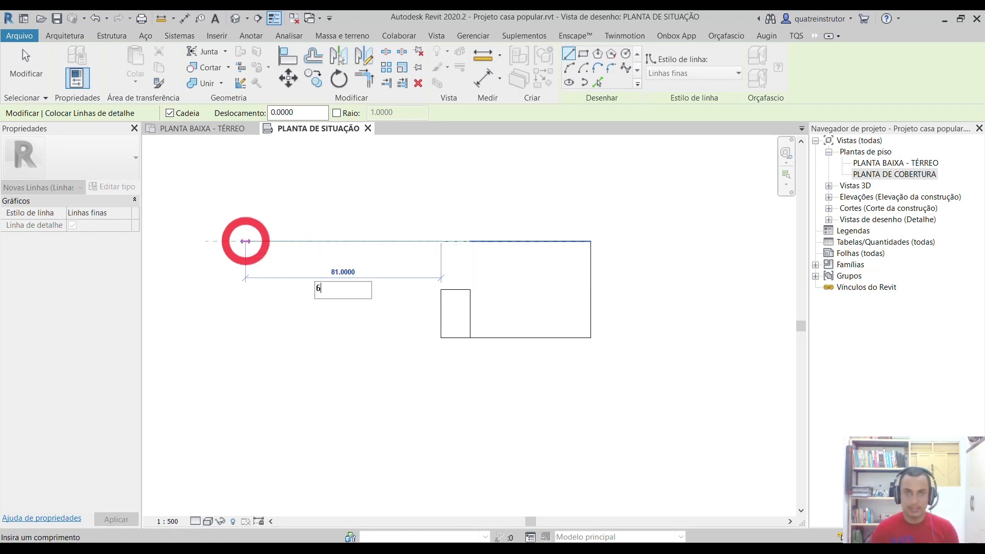
{"action": "key", "text": "Return"}
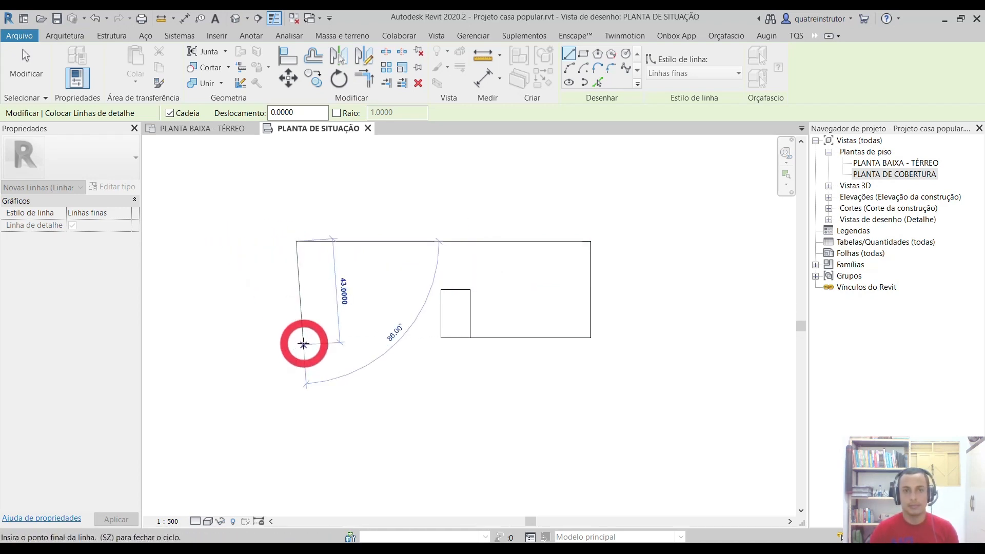
{"action": "left_click", "coordinate": [296, 337]}
{"action": "left_click", "coordinate": [441, 337]}
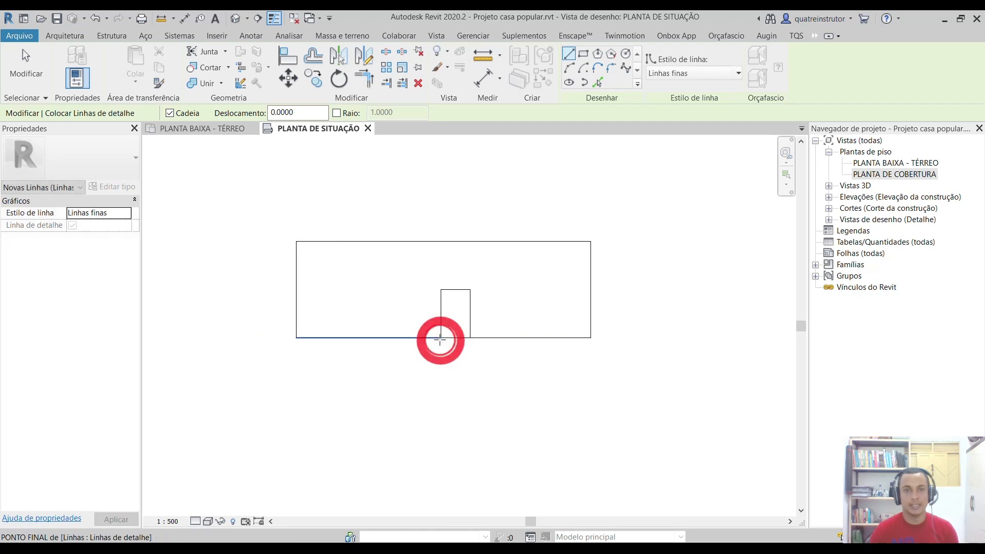
- Draw a detail line parallel to the block's bottom edge across its full width, offset 13 m below it
{"action": "double_click", "coordinate": [293, 113]}
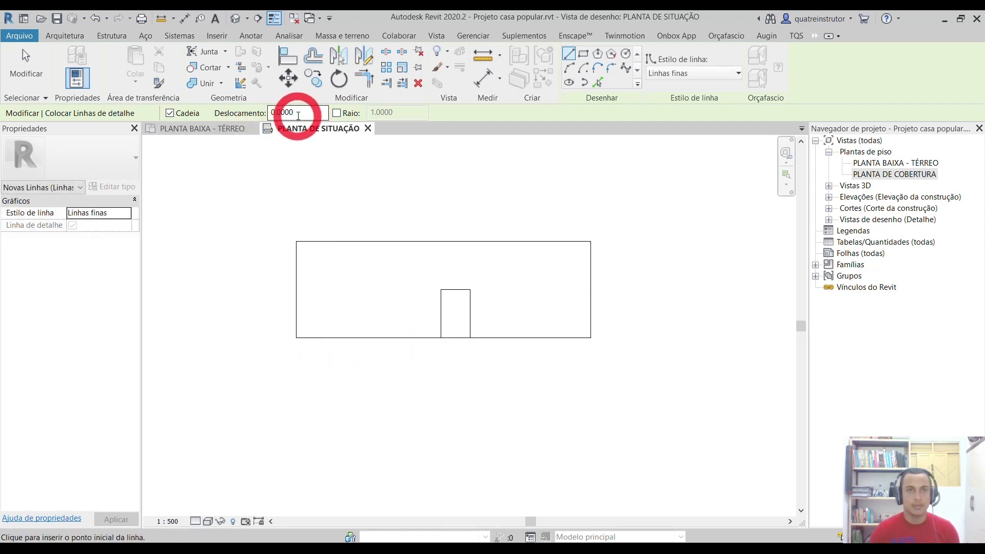
{"action": "left_click", "coordinate": [296, 338]}
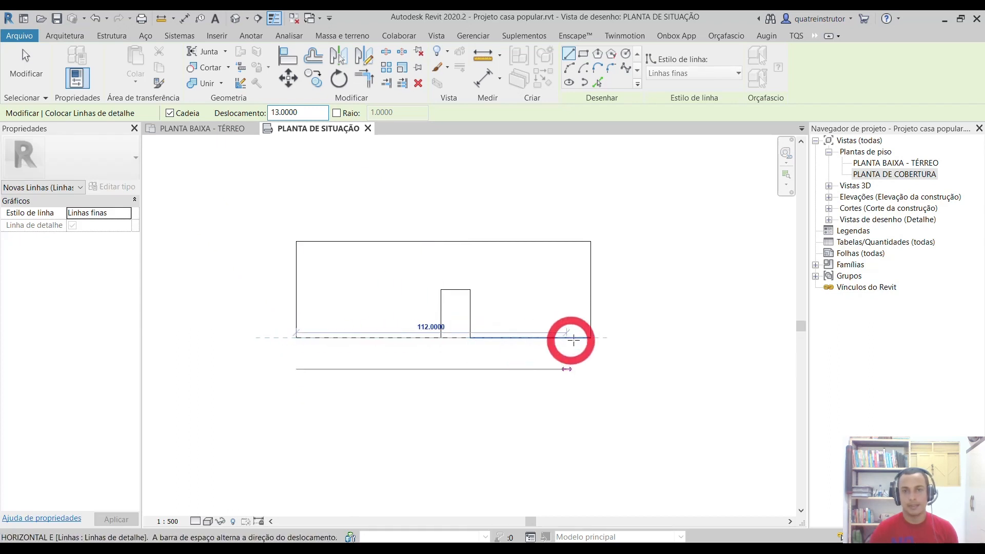
{"action": "left_click", "coordinate": [590, 338]}
{"action": "key", "text": "Escape"}
{"action": "key", "text": "Escape"}
- Offset a copy of the lower street line 40 m downward
{"action": "middle_click_drag", "start_coordinate": [553, 346], "coordinate": [551, 288]}
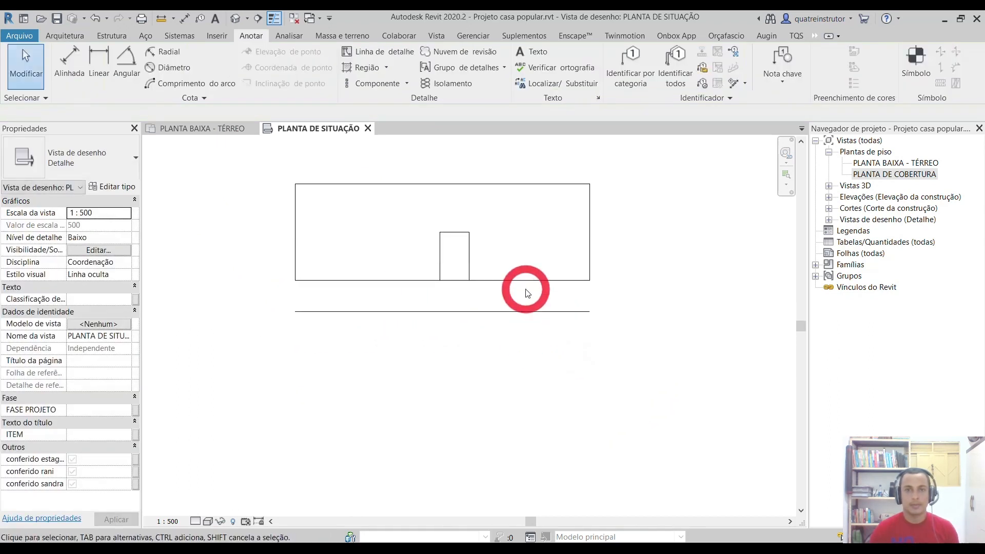
{"action": "key", "text": "o"}
{"action": "key", "text": "f"}
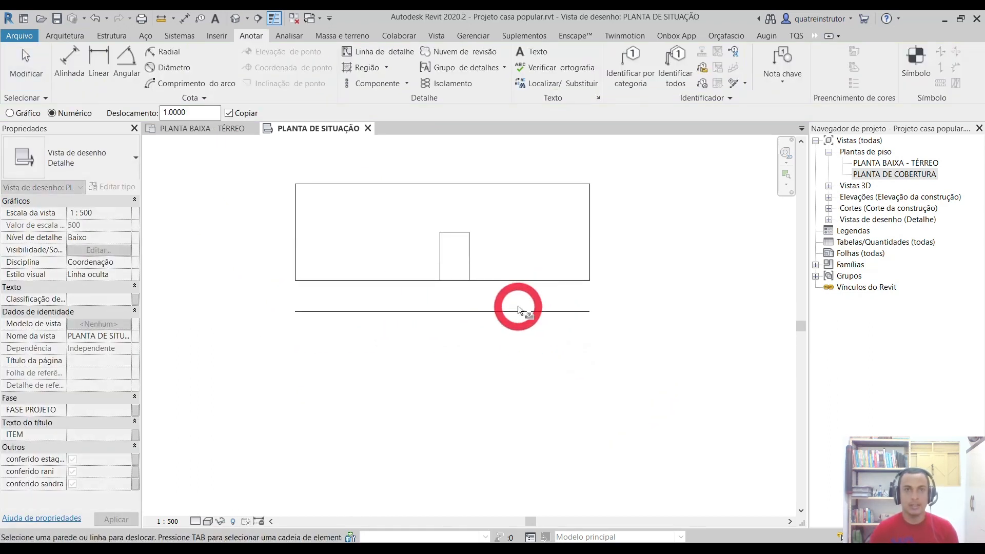
{"action": "left_click_drag", "start_coordinate": [195, 112], "coordinate": [157, 111]}
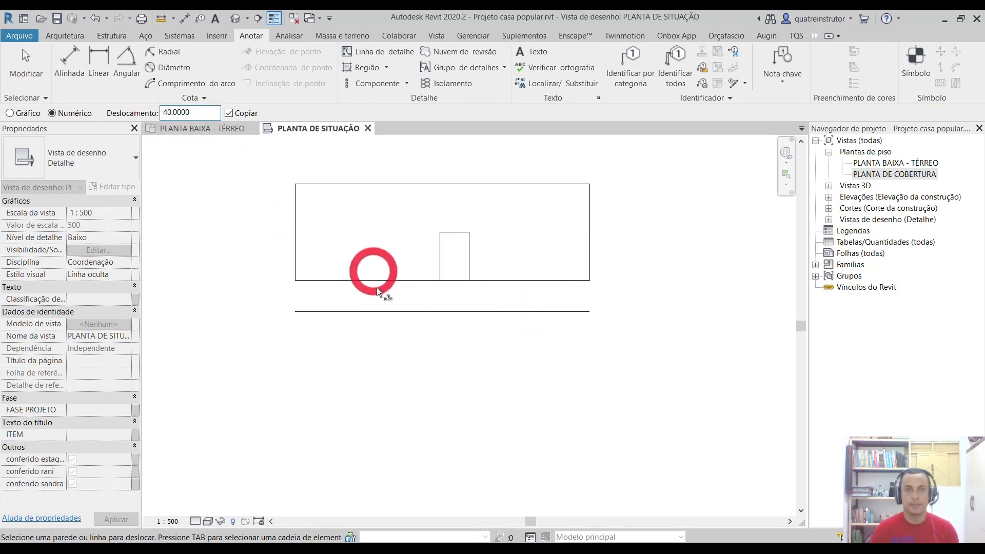
{"action": "left_click", "coordinate": [380, 313]}
{"action": "key", "text": "Escape"}
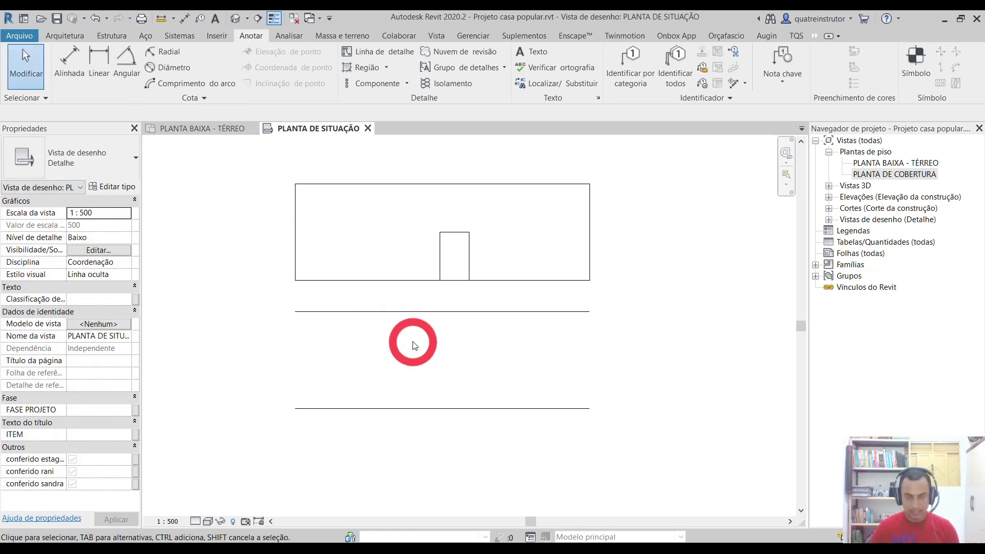
- Close the right and left sides of the lower block with vertical detail lines between its two horizontal lines
{"action": "key", "text": "d"}
{"action": "key", "text": "l"}
{"action": "left_click", "coordinate": [589, 311]}
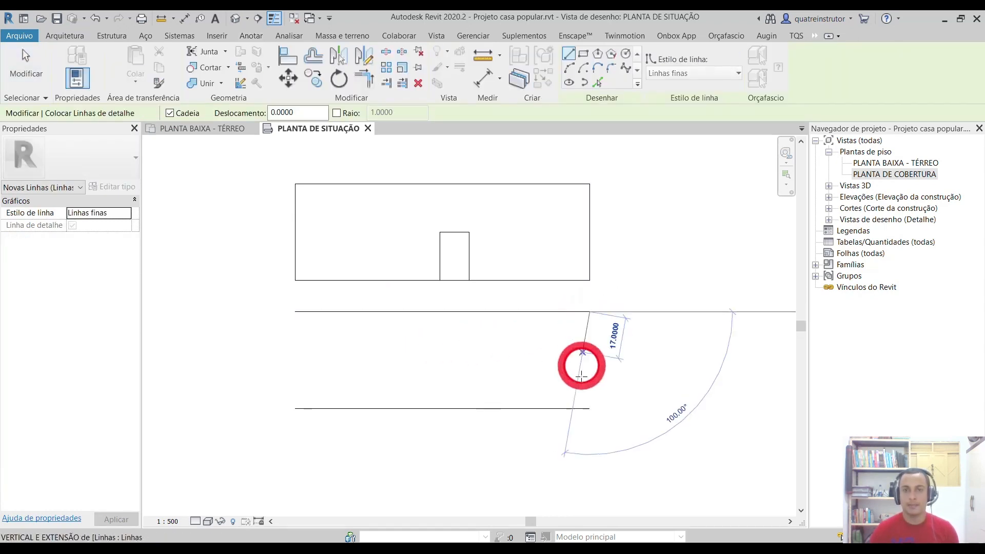
{"action": "left_click", "coordinate": [590, 408]}
{"action": "key", "text": "Escape"}
{"action": "left_click", "coordinate": [296, 312]}
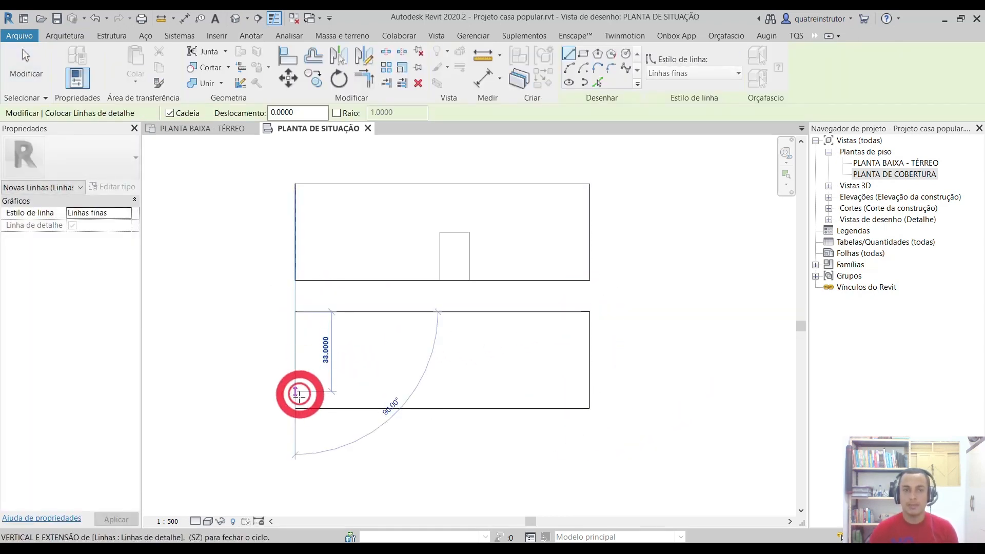
{"action": "left_click", "coordinate": [295, 408]}
{"action": "key", "text": "Escape"}
- Divide both blocks at mid-height with horizontal detail lines, running on both sides of the lot in the upper block
{"action": "left_click", "coordinate": [296, 361]}
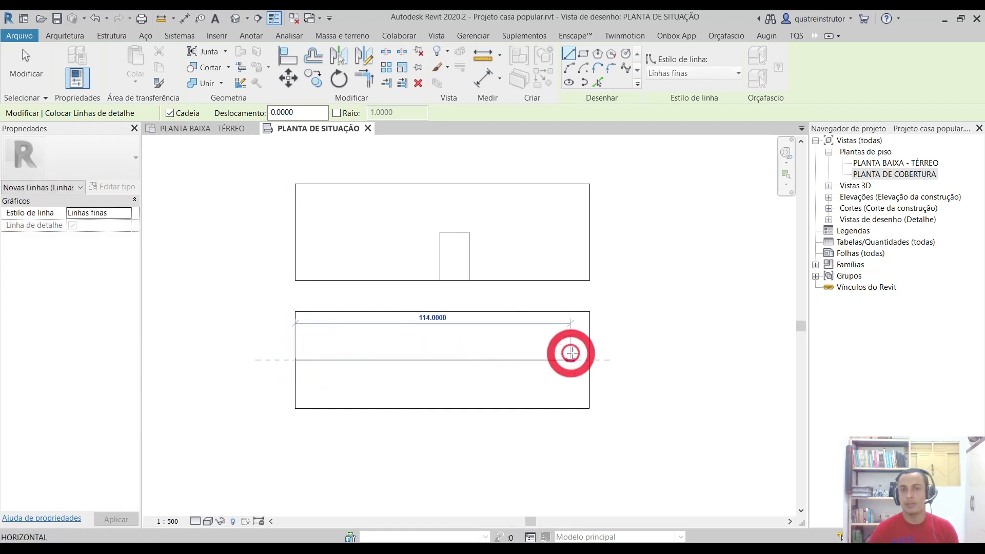
{"action": "left_click", "coordinate": [589, 360]}
{"action": "key", "text": "Escape"}
{"action": "left_click", "coordinate": [296, 280]}
{"action": "left_click", "coordinate": [296, 233]}
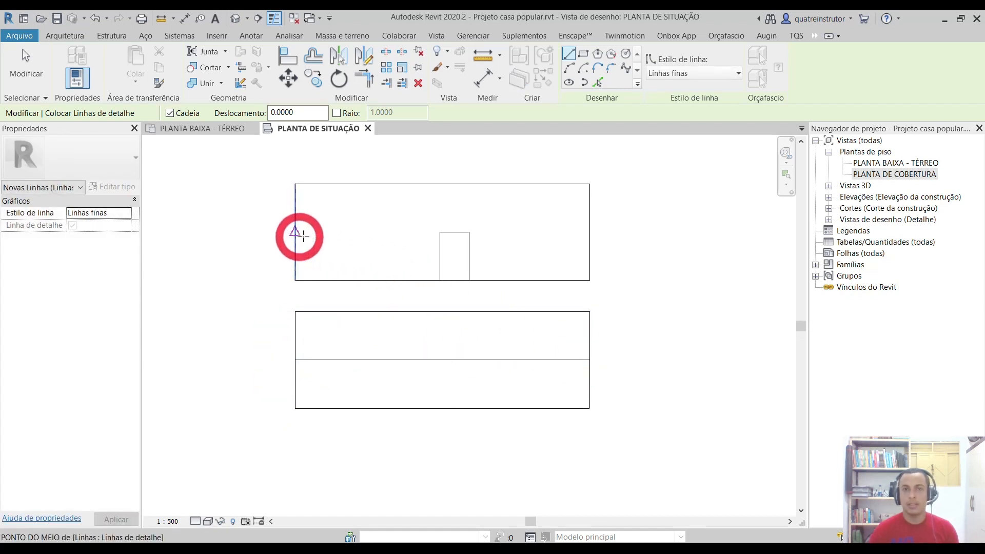
{"action": "left_click", "coordinate": [469, 233]}
{"action": "left_click", "coordinate": [590, 232]}
{"action": "key", "text": "Escape"}
{"action": "key", "text": "Escape"}
{"action": "scroll", "coordinate": [444, 256], "scroll_direction": "up", "scroll_amount": 3}
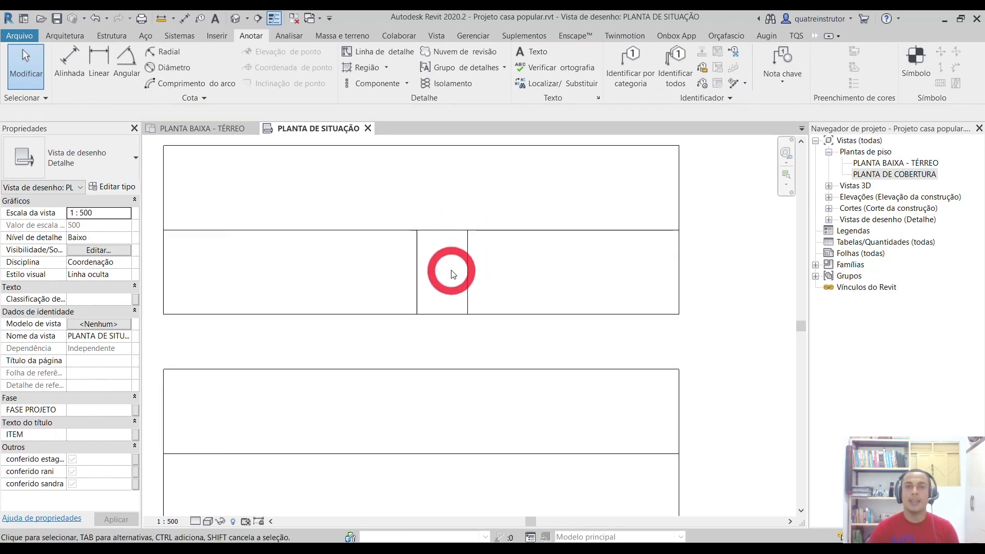
{"action": "left_click", "coordinate": [385, 67]}
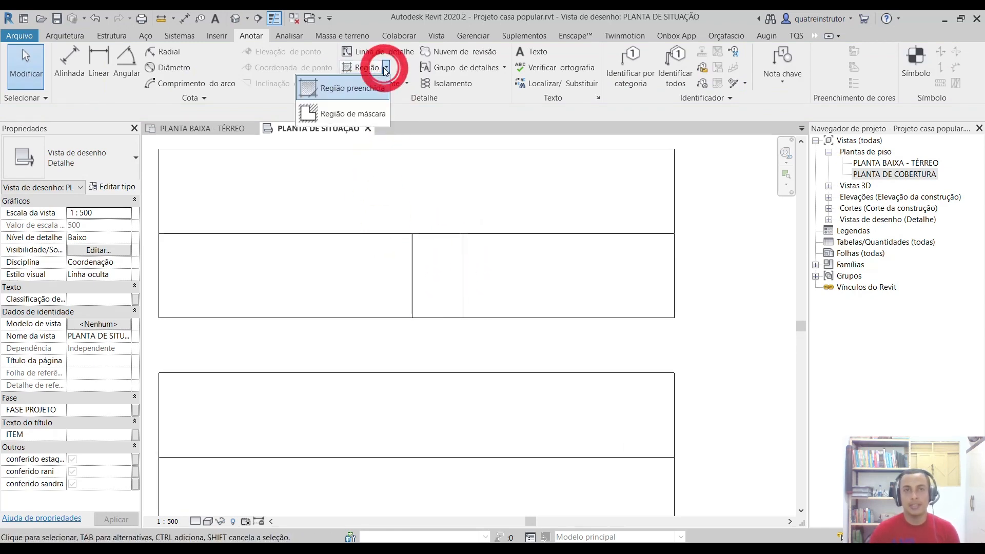
{"action": "left_click", "coordinate": [362, 88]}
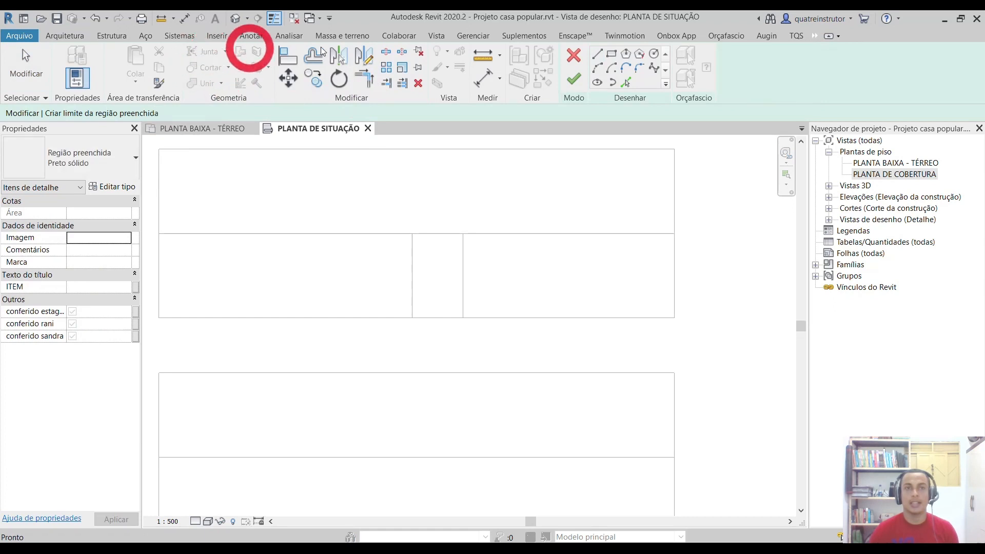
{"action": "left_click", "coordinate": [574, 55]}
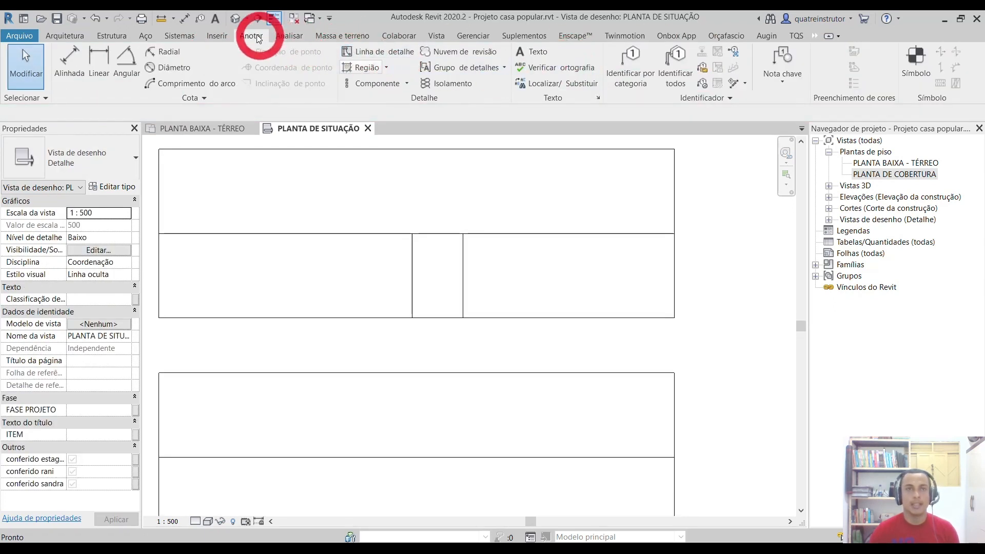
- Start a filled region and duplicate its type Preto sólido as Vermelho Sólido
{"action": "left_click", "coordinate": [385, 67]}
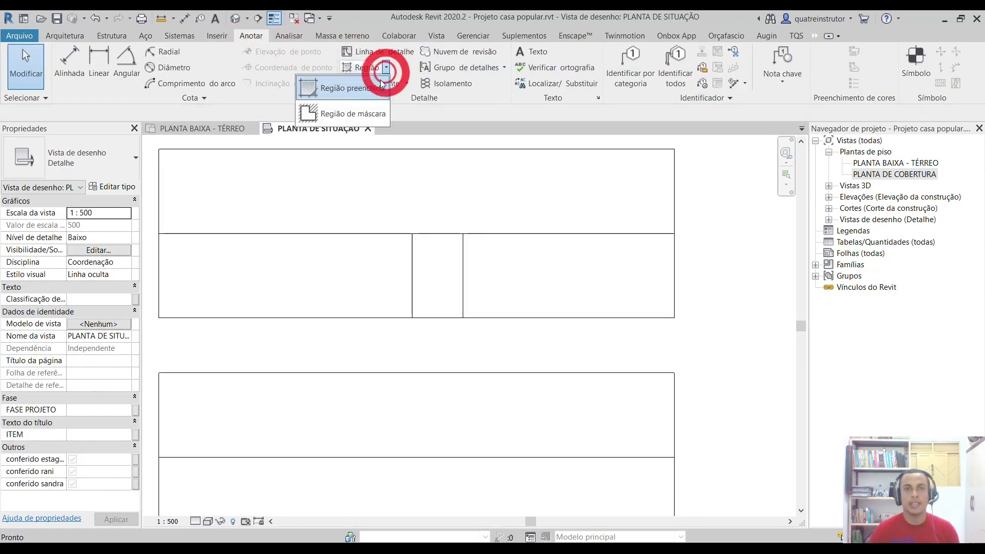
{"action": "left_click", "coordinate": [364, 88]}
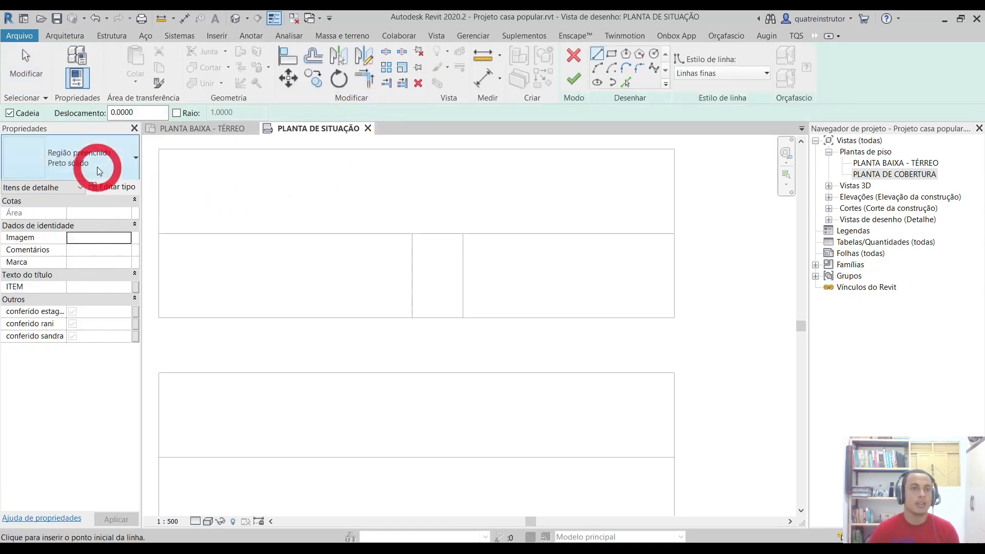
{"action": "left_click", "coordinate": [99, 171]}
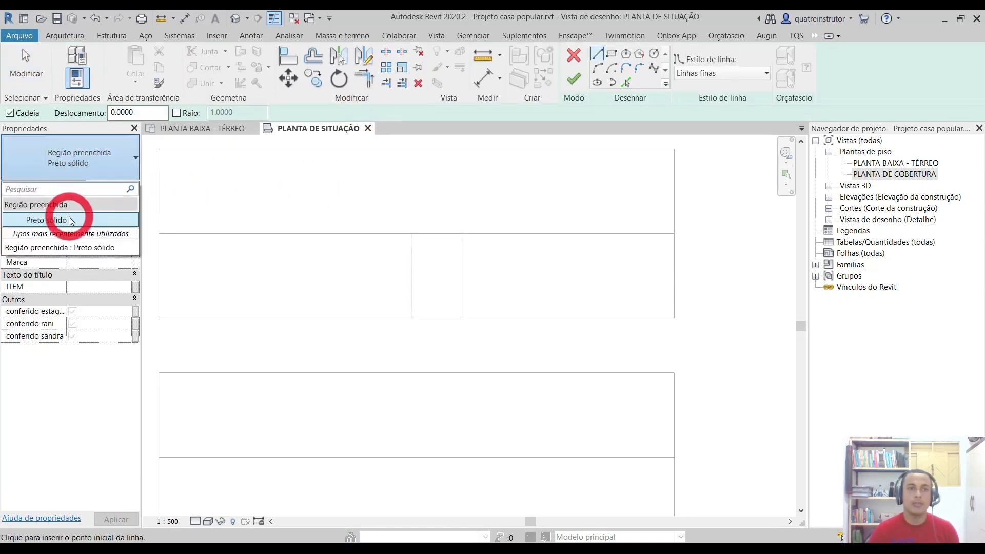
{"action": "left_click", "coordinate": [71, 220]}
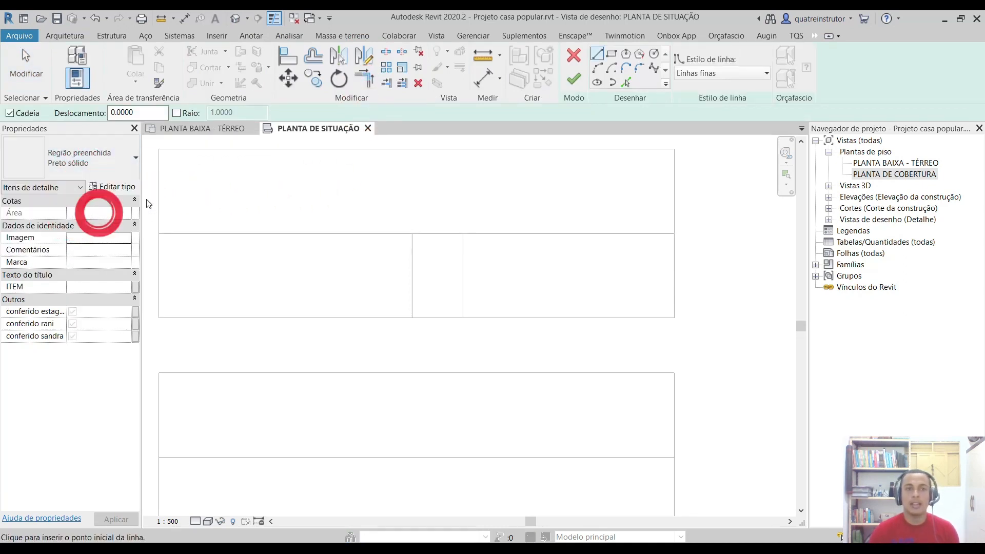
{"action": "left_click", "coordinate": [113, 189]}
{"action": "left_click_drag", "start_coordinate": [695, 55], "coordinate": [384, 57]}
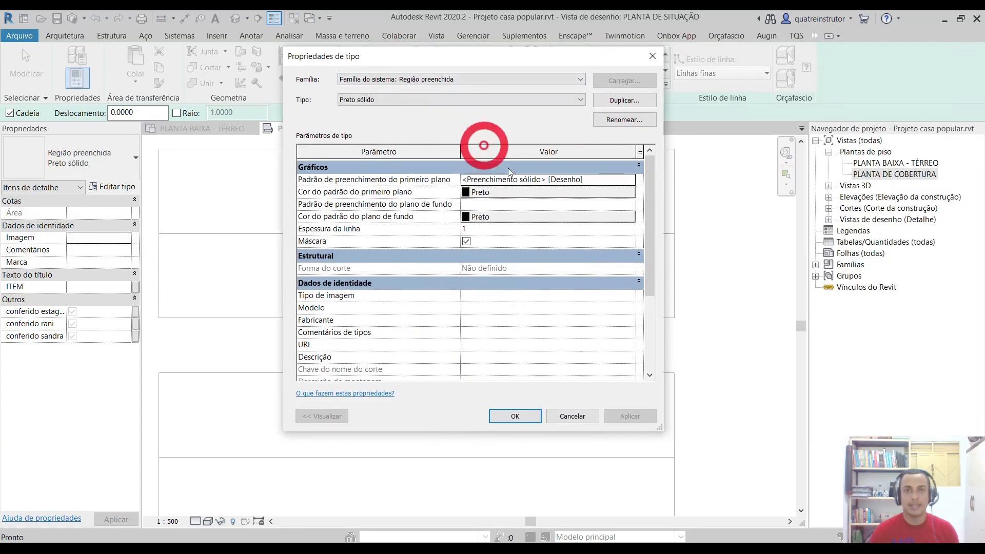
{"action": "left_click", "coordinate": [625, 100]}
{"action": "left_click", "coordinate": [304, 165]}
{"action": "key", "text": "BackSpace"}
{"action": "key", "text": "BackSpace"}
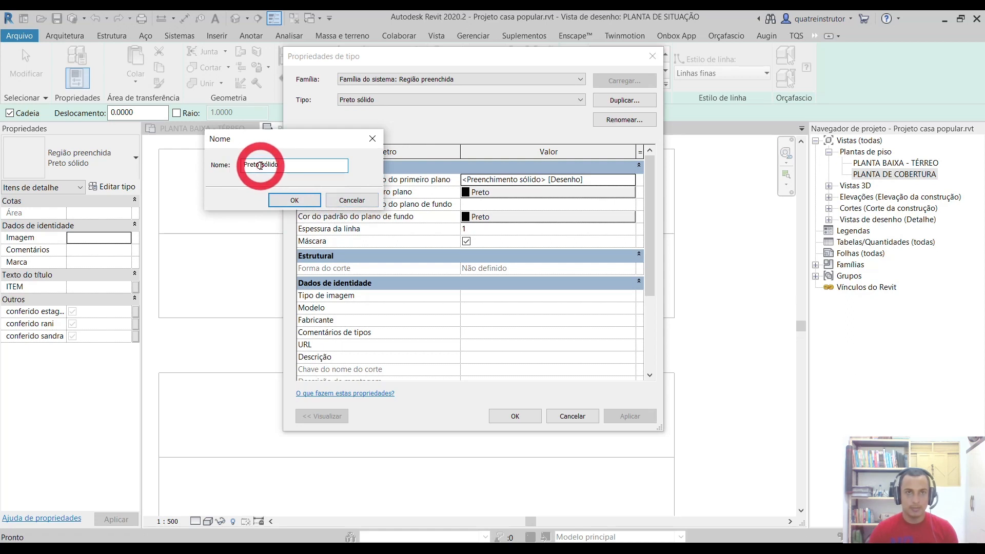
{"action": "left_click_drag", "start_coordinate": [261, 165], "coordinate": [211, 170]}
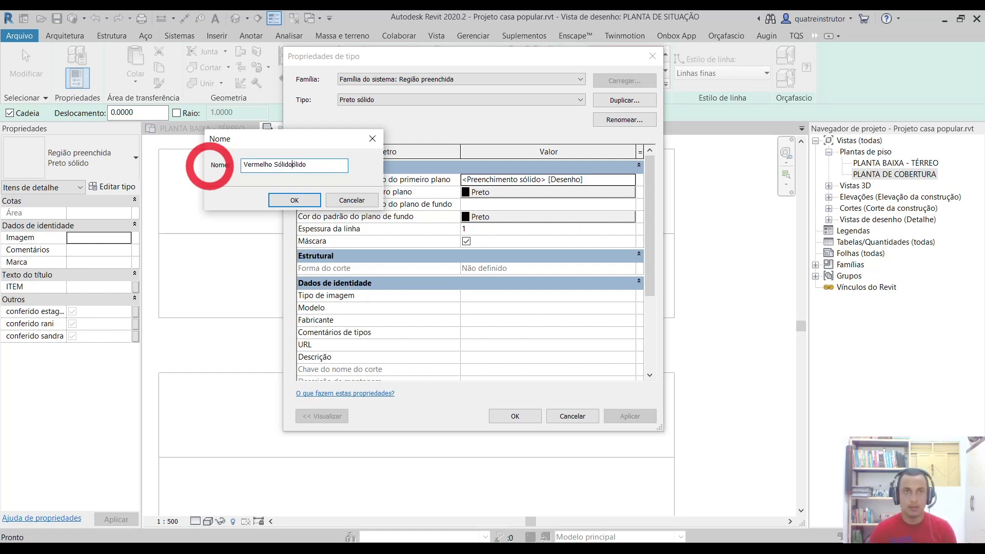
{"action": "key", "text": "Delete"}
{"action": "key", "text": "Delete"}
{"action": "key", "text": "Delete"}
{"action": "key", "text": "Delete"}
{"action": "left_click", "coordinate": [294, 201]}
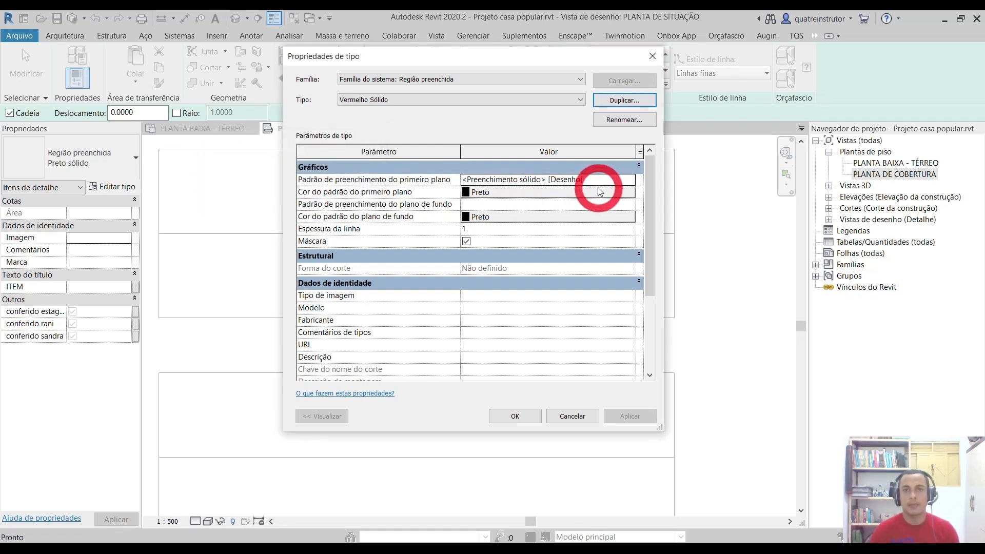
- Set the foreground pattern colour of the Vermelho Sólido type to red
{"action": "left_click", "coordinate": [514, 192]}
{"action": "left_click", "coordinate": [343, 166]}
{"action": "left_click", "coordinate": [524, 352]}
{"action": "left_click", "coordinate": [529, 414]}
{"action": "left_click", "coordinate": [602, 126]}
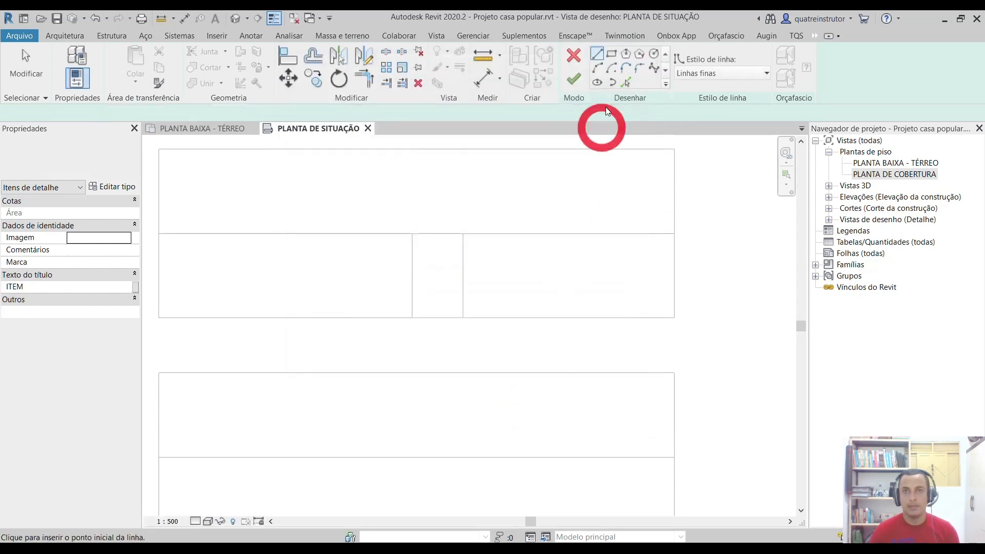
- Draw a rectangular filled region boundary over the whole lot from corner to corner and finish the region
{"action": "left_click", "coordinate": [610, 54]}
{"action": "left_click", "coordinate": [463, 234]}
{"action": "left_click", "coordinate": [412, 318]}
{"action": "left_click", "coordinate": [574, 79]}
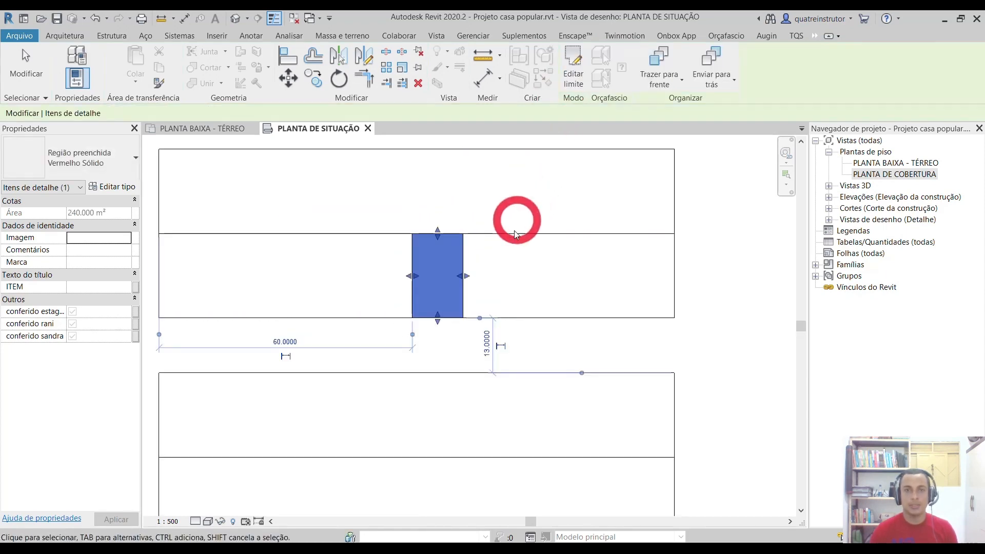
{"action": "left_click", "coordinate": [516, 235]}
- Place a text note reading "rua projetada" in the street between the two blocks, beneath the lot
{"action": "scroll", "coordinate": [504, 265], "scroll_direction": "down", "scroll_amount": 1}
{"action": "key", "text": "x"}
{"action": "left_click", "coordinate": [426, 343]}
{"action": "left_click", "coordinate": [490, 323]}
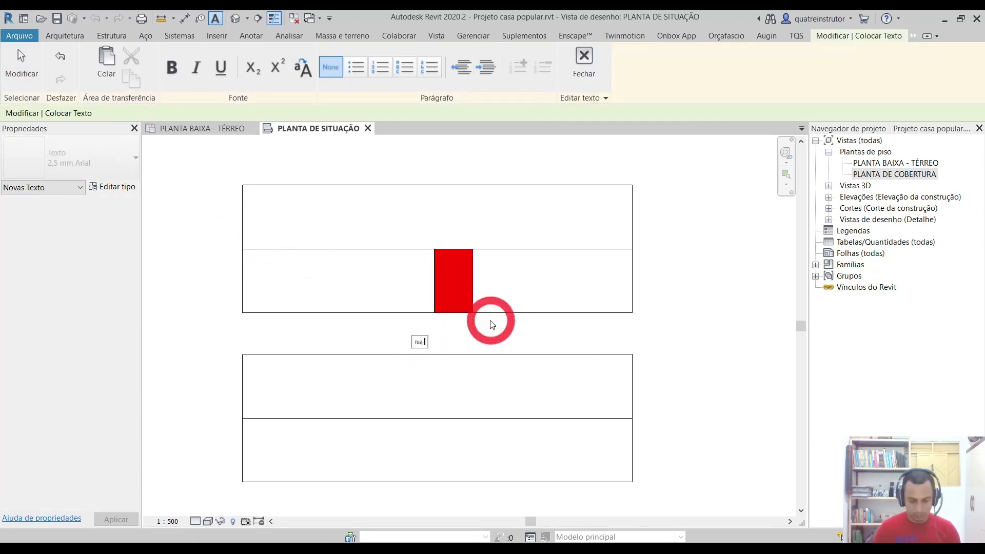
{"action": "left_click", "coordinate": [521, 299]}
{"action": "scroll", "coordinate": [437, 341], "scroll_direction": "up", "scroll_amount": 2}
{"action": "key", "text": "Escape"}
- Rewrite the street label in capitals as RUA PROJETADA, using the 2,5 mm Arial text type
{"action": "double_click", "coordinate": [437, 344]}
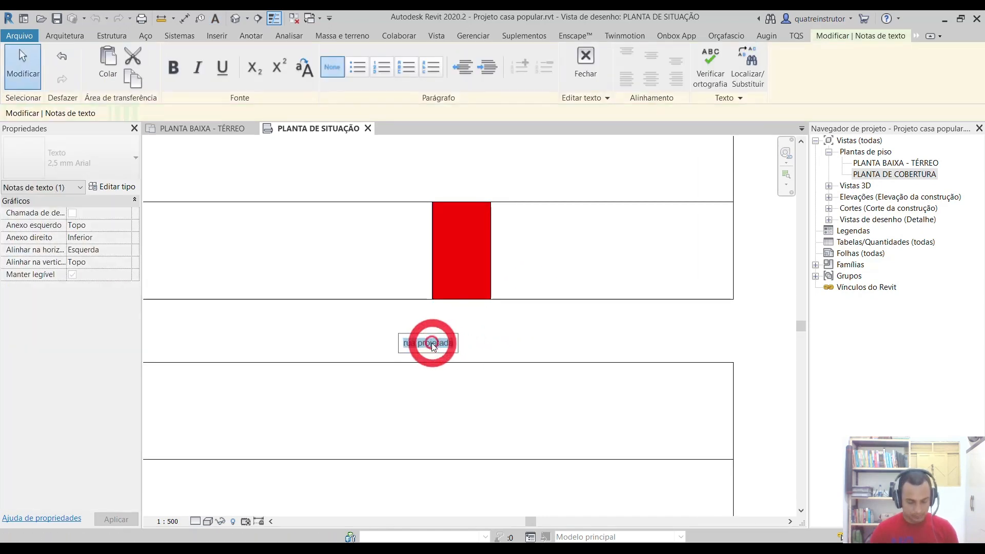
{"action": "type", "text": "Rua"}
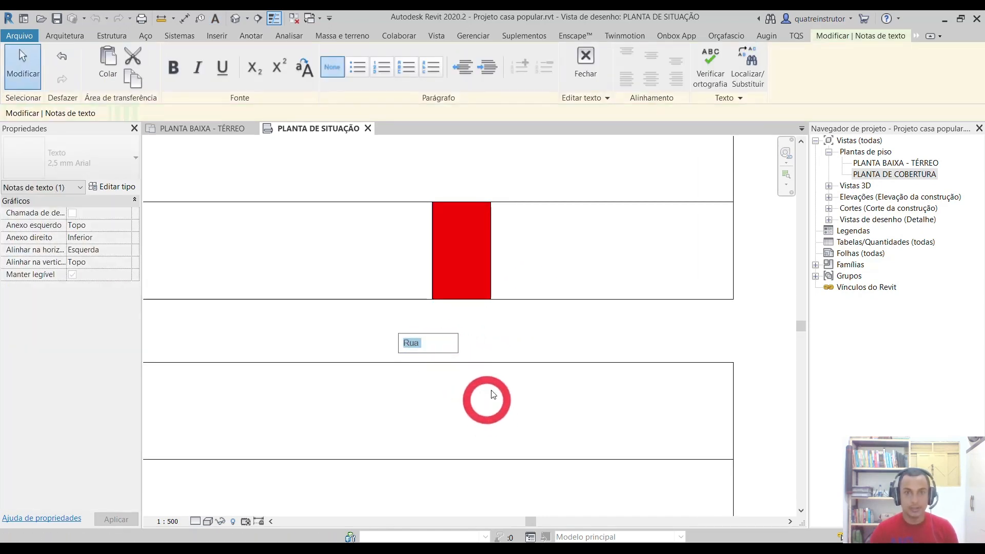
{"action": "left_click", "coordinate": [505, 363]}
{"action": "left_click", "coordinate": [83, 164]}
{"action": "left_click", "coordinate": [79, 236]}
- Move the RUA PROJETADA label so it sits centred beneath the red lot, midway across the street
{"action": "left_click_drag", "start_coordinate": [356, 324], "coordinate": [374, 307], "text": "ctrl"}
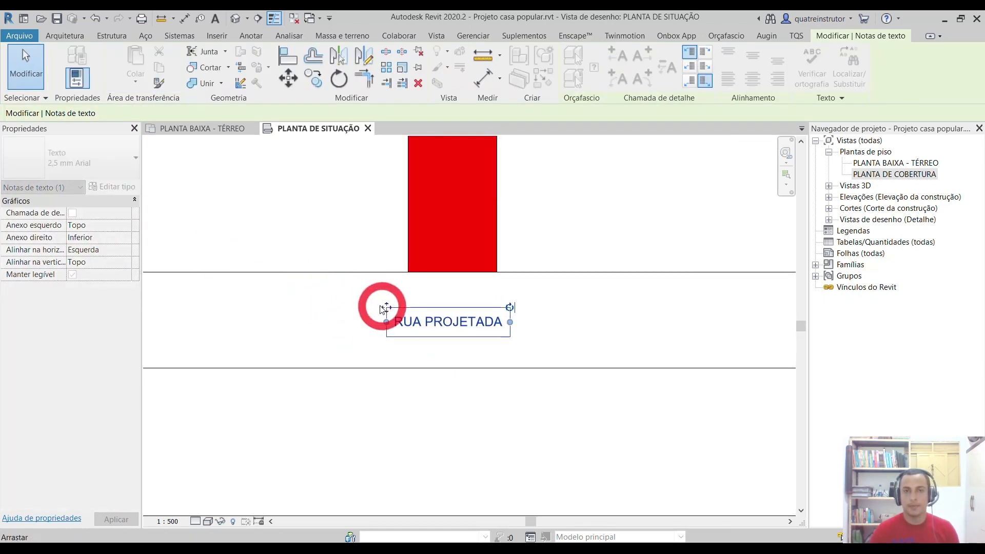
{"action": "left_click", "coordinate": [379, 307]}
{"action": "scroll", "coordinate": [379, 306], "scroll_direction": "down", "scroll_amount": 2}
{"action": "middle_click_drag", "start_coordinate": [438, 306], "coordinate": [438, 322]}
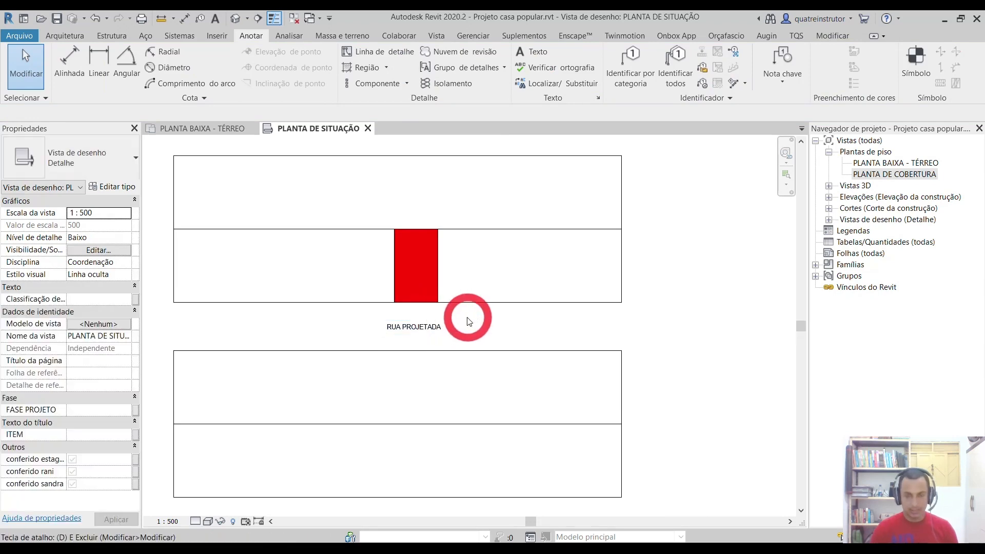
- Add an aligned dimension from the lot's right edge to the upper block's right side, placed just below the block
{"action": "key", "text": "i"}
{"action": "left_click", "coordinate": [436, 278]}
{"action": "left_click", "coordinate": [618, 268]}
{"action": "scroll", "coordinate": [648, 305], "scroll_direction": "up", "scroll_amount": 1}
{"action": "left_click", "coordinate": [648, 315]}
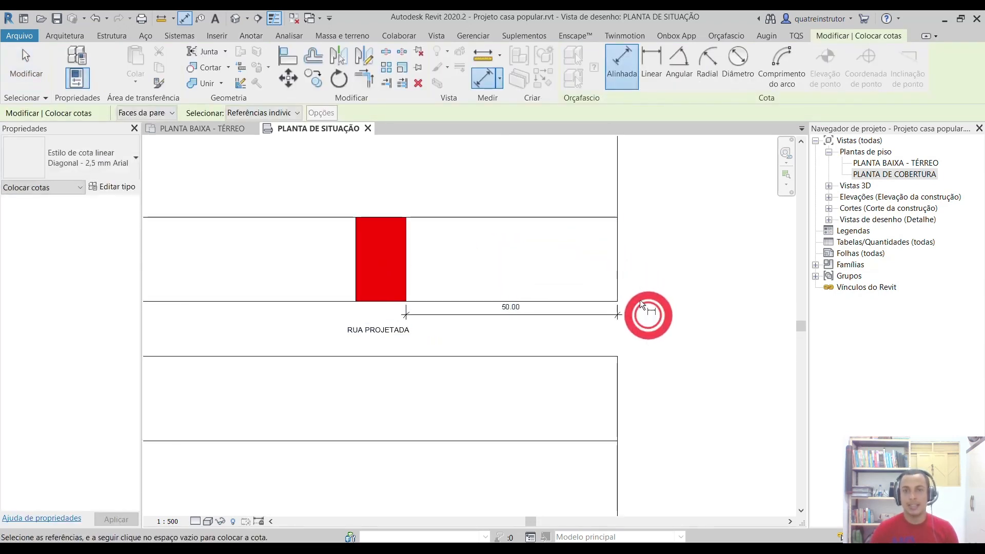
{"action": "scroll", "coordinate": [601, 300], "scroll_direction": "down", "scroll_amount": 2}
{"action": "key", "text": "Escape"}
{"action": "key", "text": "Escape"}
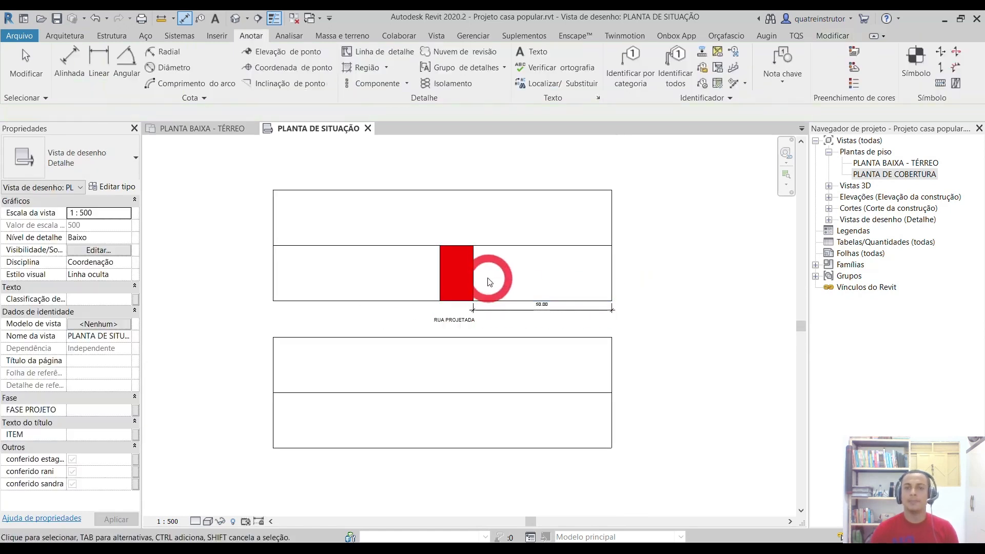
- Select the detail lines of both blocks and override their graphics in this view with halftone (Meio-tom)
{"action": "scroll", "coordinate": [485, 277], "scroll_direction": "up", "scroll_amount": 1}
{"action": "scroll", "coordinate": [463, 268], "scroll_direction": "down", "scroll_amount": 1}
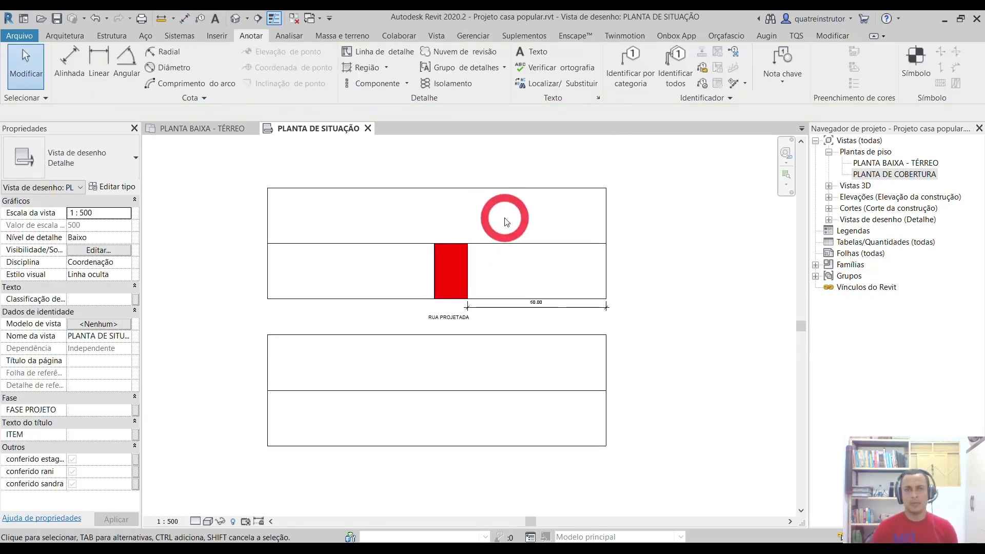
{"action": "scroll", "coordinate": [331, 226], "scroll_direction": "down", "scroll_amount": 1}
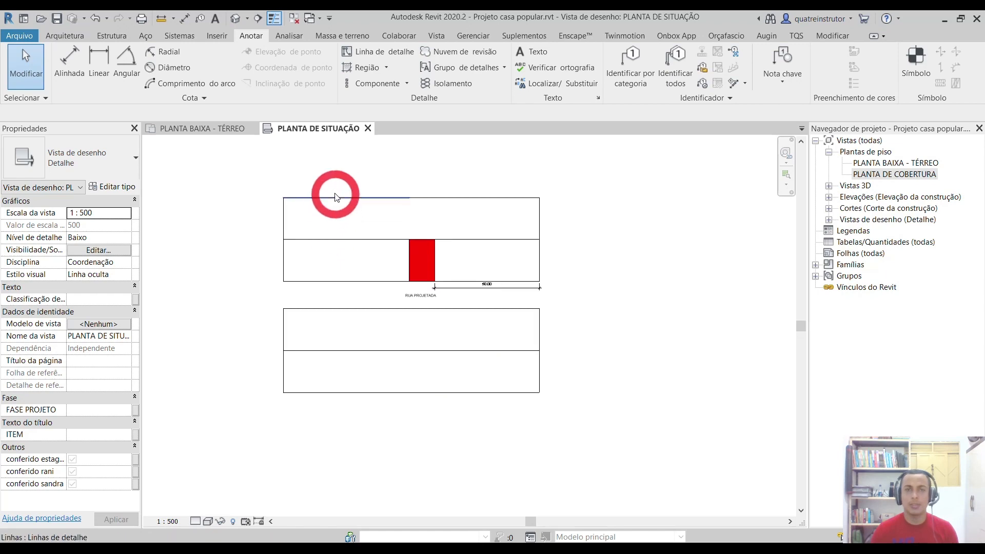
{"action": "mouse_move", "coordinate": [249, 391]}
{"action": "left_mouse_down"}
{"action": "mouse_move", "coordinate": [453, 280]}
{"action": "mouse_move", "coordinate": [557, 177]}
{"action": "left_mouse_up"}
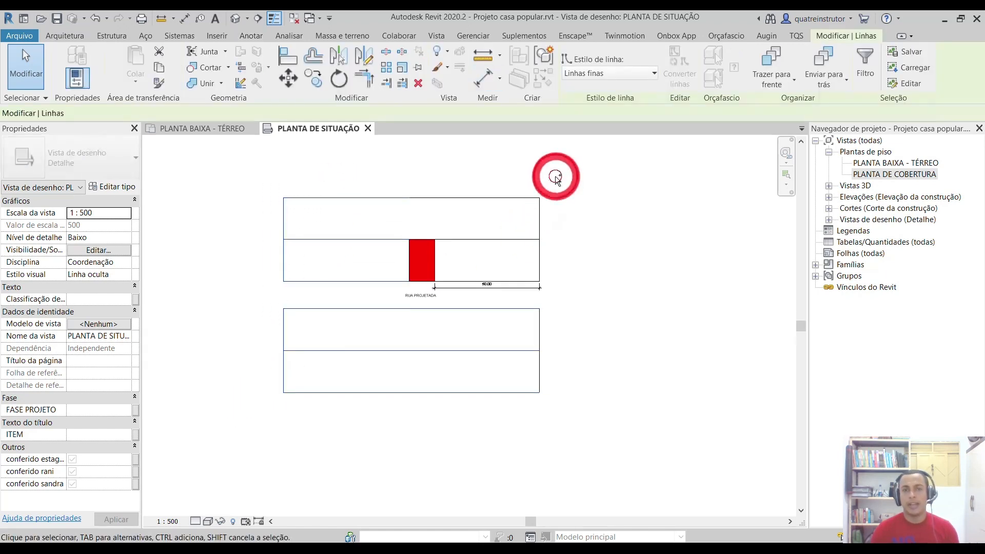
{"action": "scroll", "coordinate": [506, 284], "scroll_direction": "up", "scroll_amount": 1}
{"action": "left_click", "coordinate": [506, 345]}
{"action": "left_click", "coordinate": [374, 268]}
{"action": "left_click", "coordinate": [586, 273]}
{"action": "left_click", "coordinate": [462, 282]}
{"action": "left_click", "coordinate": [345, 255]}
{"action": "left_click", "coordinate": [484, 369]}
{"action": "left_click", "coordinate": [264, 214]}
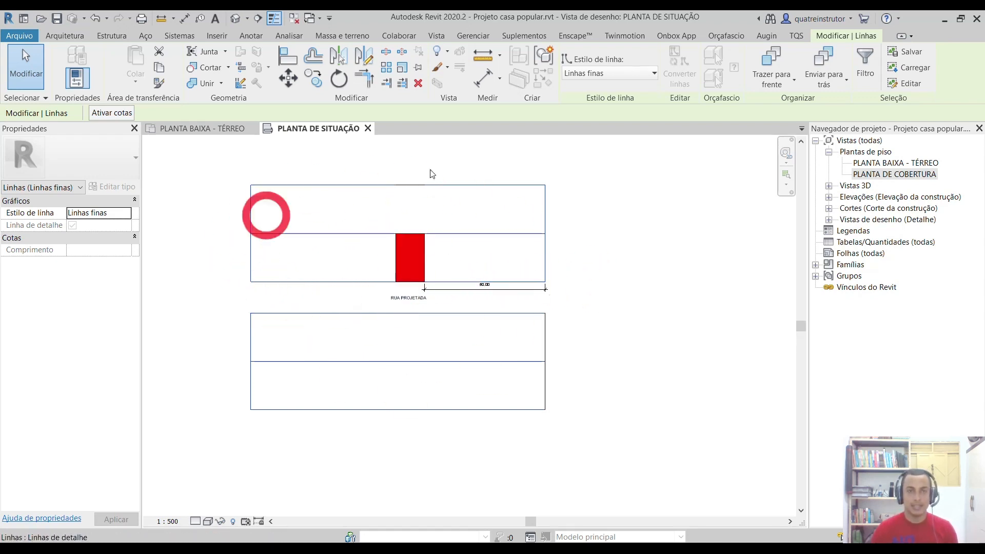
{"action": "left_click", "coordinate": [350, 251]}
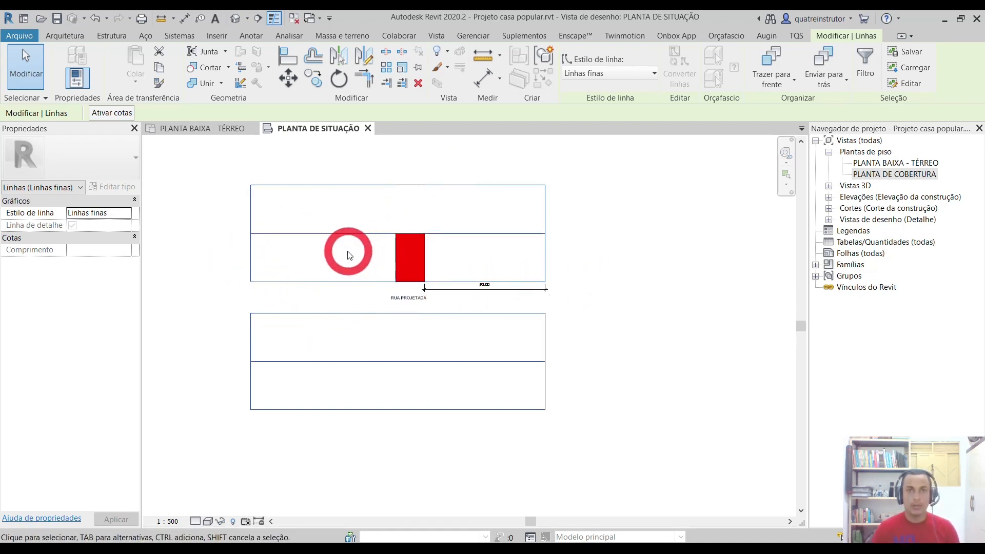
{"action": "key", "text": "e"}
{"action": "key", "text": "o"}
{"action": "key", "text": "d"}
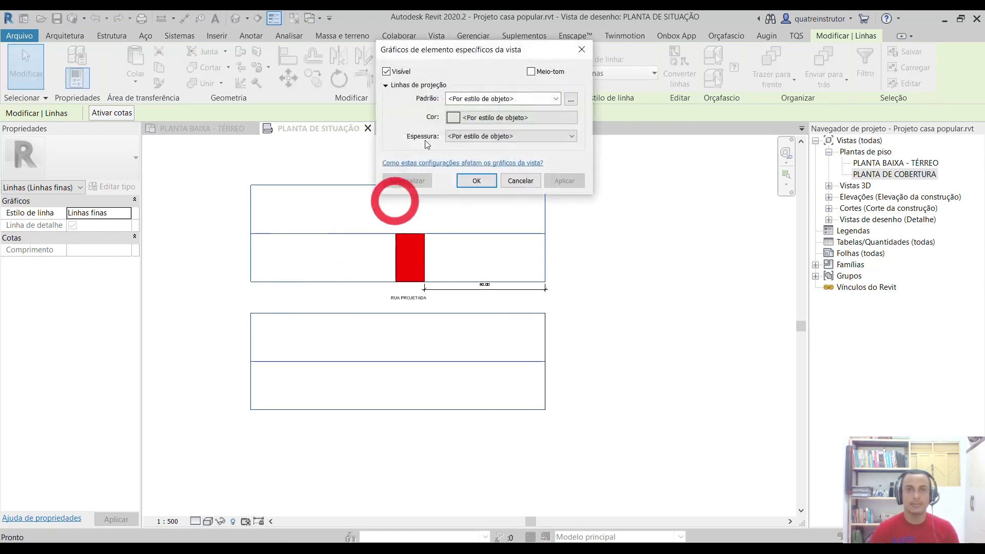
{"action": "left_click_drag", "start_coordinate": [439, 59], "coordinate": [409, 85]}
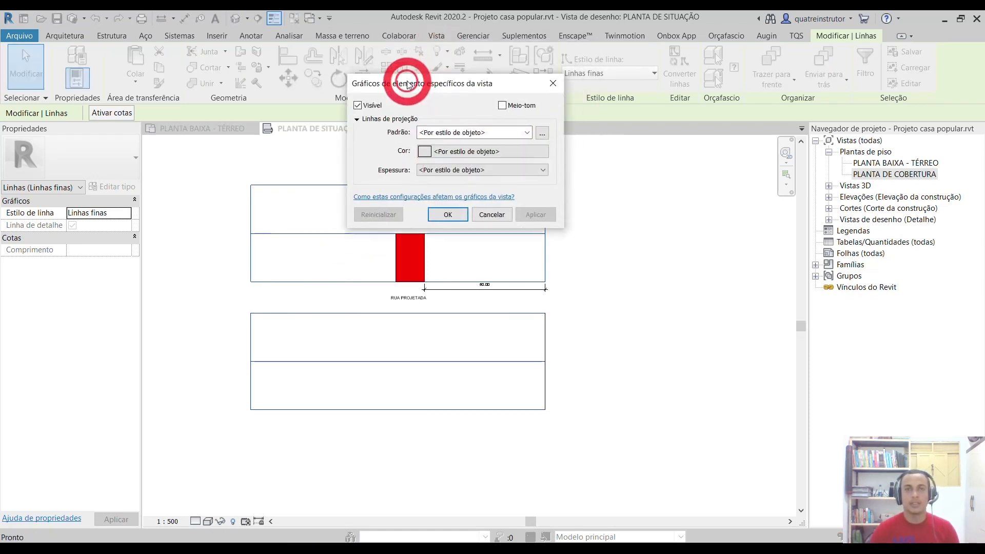
{"action": "left_click", "coordinate": [502, 107]}
{"action": "left_click", "coordinate": [531, 215]}
{"action": "left_click", "coordinate": [448, 215]}
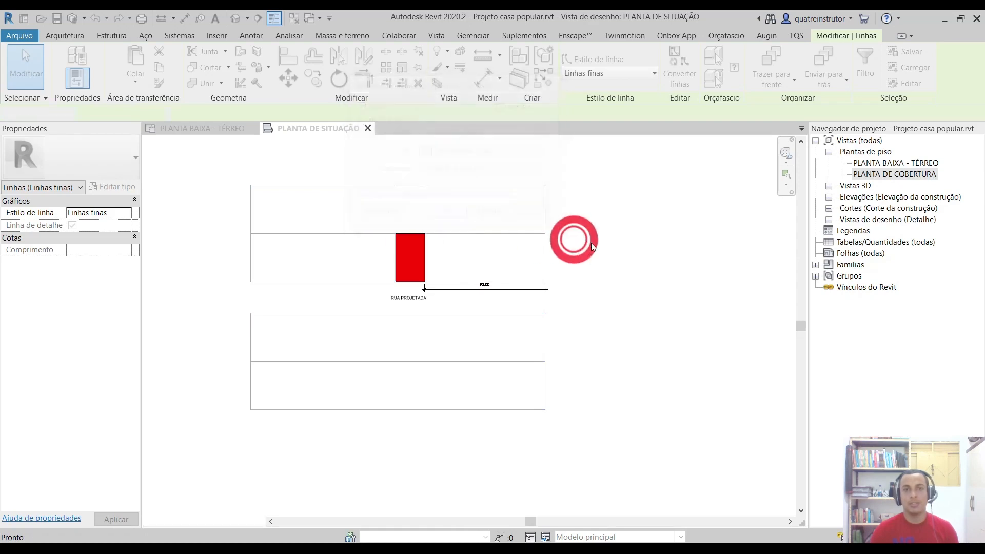
{"action": "left_click", "coordinate": [602, 248]}
- Override the short line segment on the upper block's top edge, above the lot, with halftone
{"action": "left_click", "coordinate": [409, 186]}
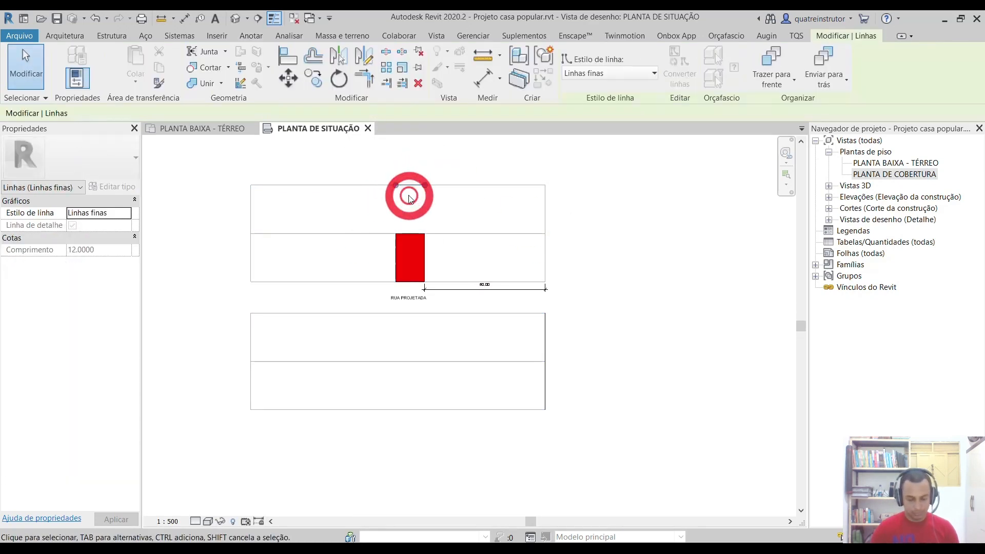
{"action": "key", "text": "e"}
{"action": "key", "text": "o"}
{"action": "key", "text": "d"}
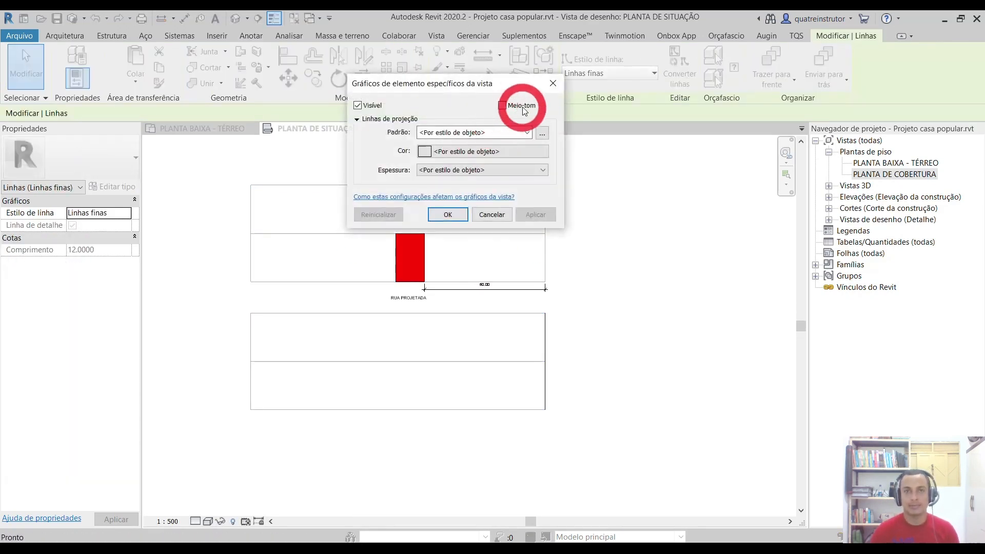
{"action": "left_click", "coordinate": [536, 215]}
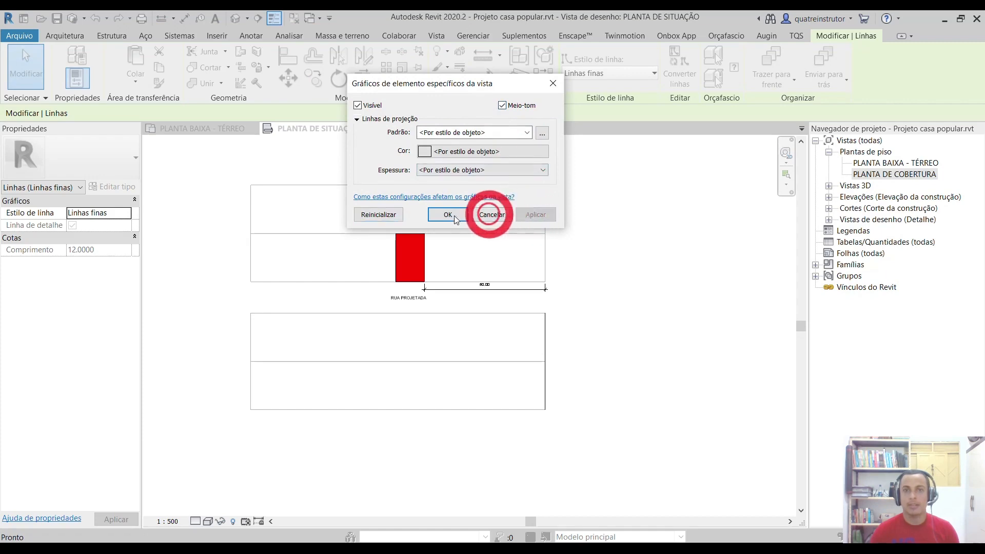
{"action": "left_click", "coordinate": [448, 215]}
{"action": "left_click", "coordinate": [592, 303]}
- Override the vertical line on the lower block's right side with halftone
{"action": "left_click_drag", "start_coordinate": [568, 339], "coordinate": [509, 362]}
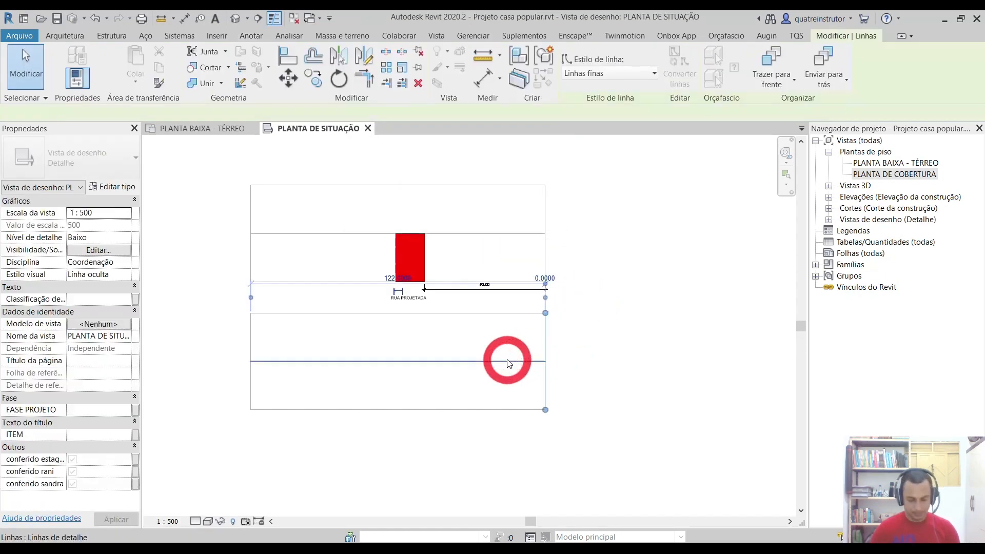
{"action": "key", "text": "e"}
{"action": "key", "text": "o"}
{"action": "key", "text": "d"}
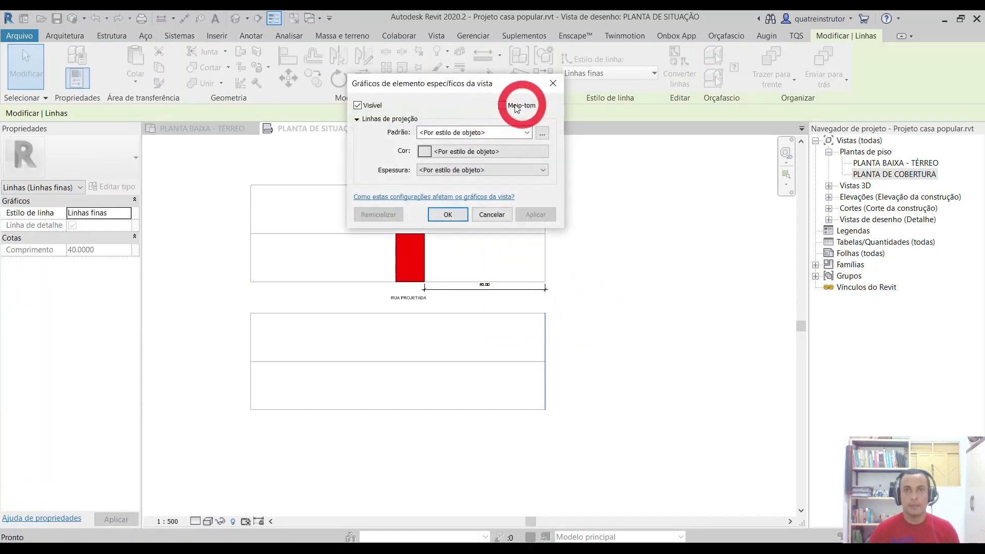
{"action": "left_click", "coordinate": [506, 110]}
{"action": "left_click", "coordinate": [536, 214]}
{"action": "left_click", "coordinate": [448, 214]}
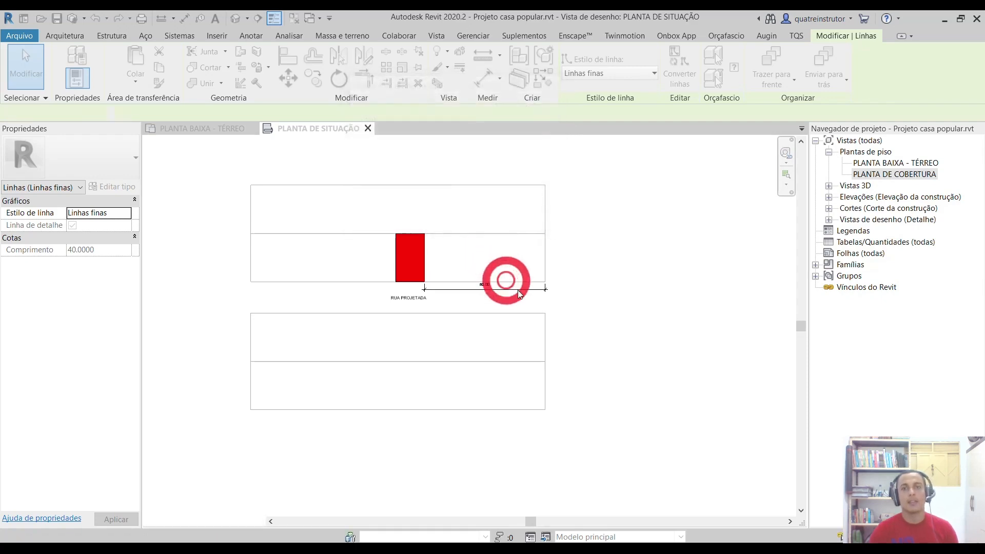
{"action": "left_click", "coordinate": [534, 195]}
{"action": "left_click", "coordinate": [528, 186]}
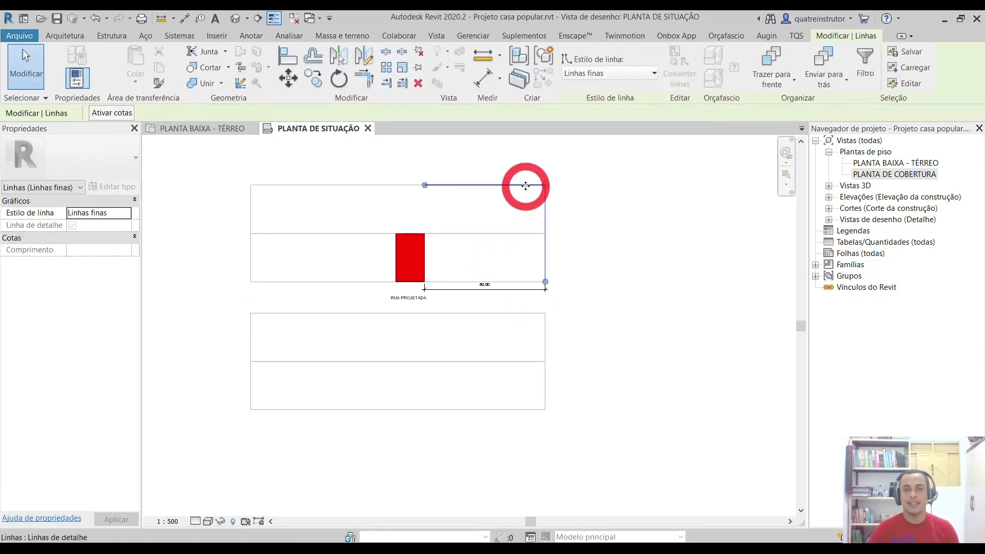
{"action": "right_click", "coordinate": [527, 190]}
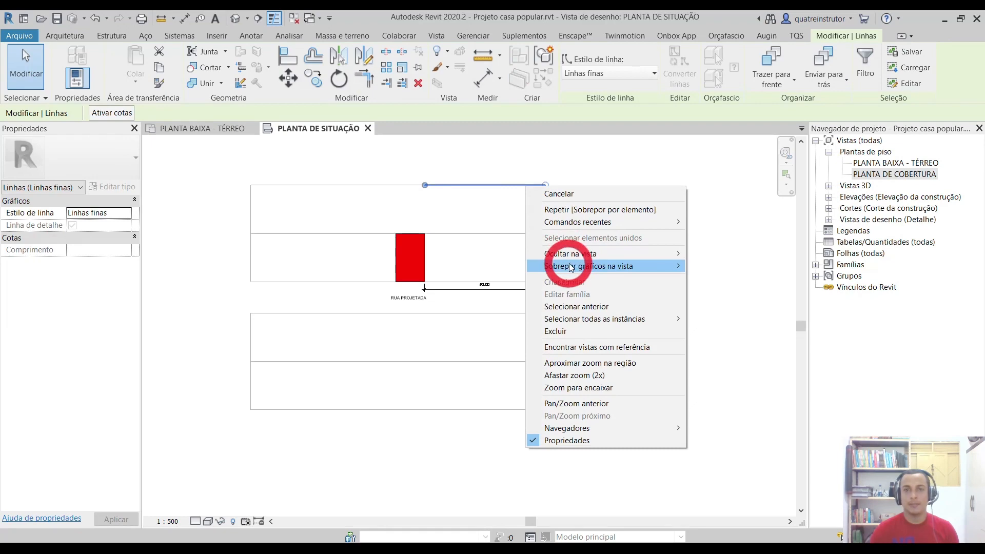
{"action": "left_click", "coordinate": [620, 266]}
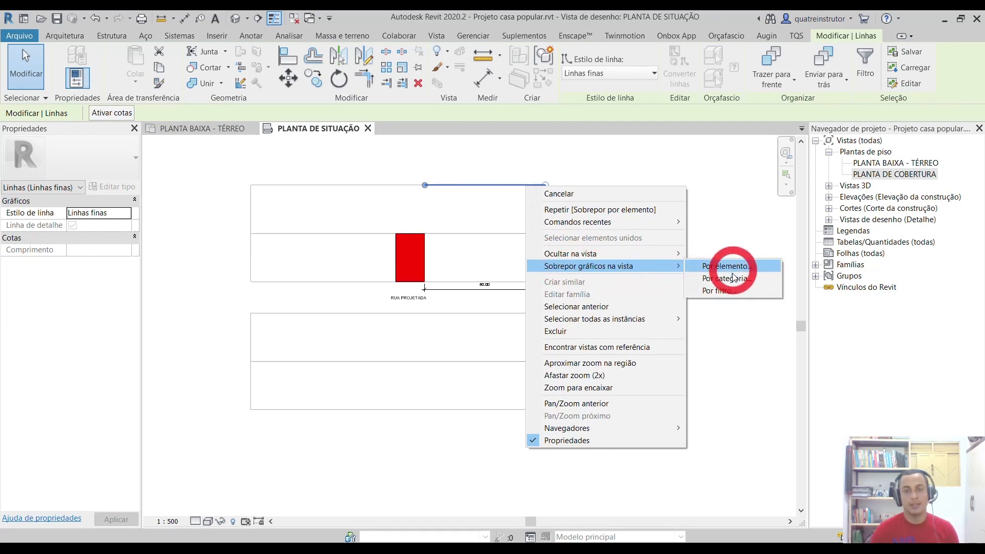
{"action": "key", "text": "Escape"}
{"action": "key", "text": "Escape"}
{"action": "key", "text": "Escape"}
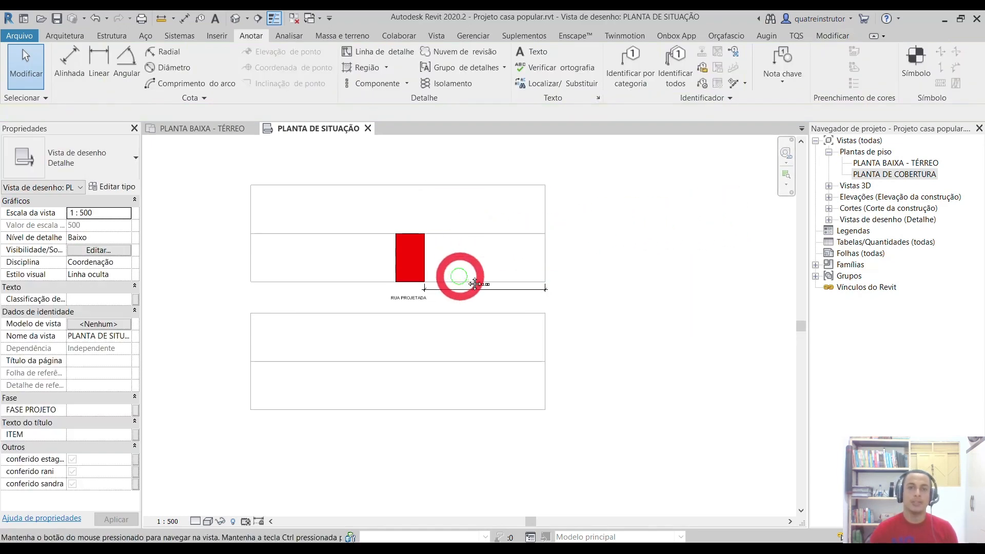
{"action": "left_click", "coordinate": [472, 313]}
{"action": "scroll", "coordinate": [473, 346], "scroll_direction": "down", "scroll_amount": 2}
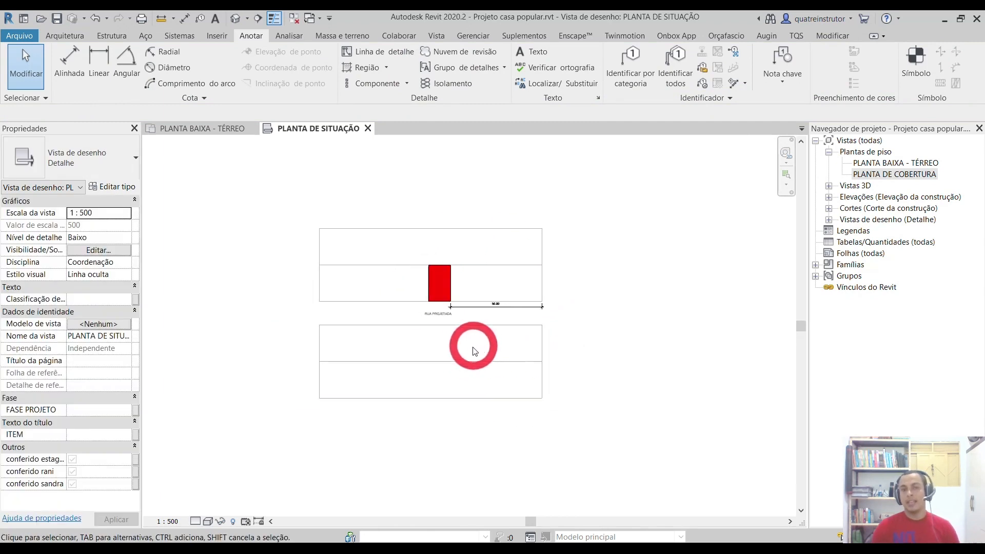
{"action": "scroll", "coordinate": [369, 285], "scroll_direction": "up", "scroll_amount": 2}
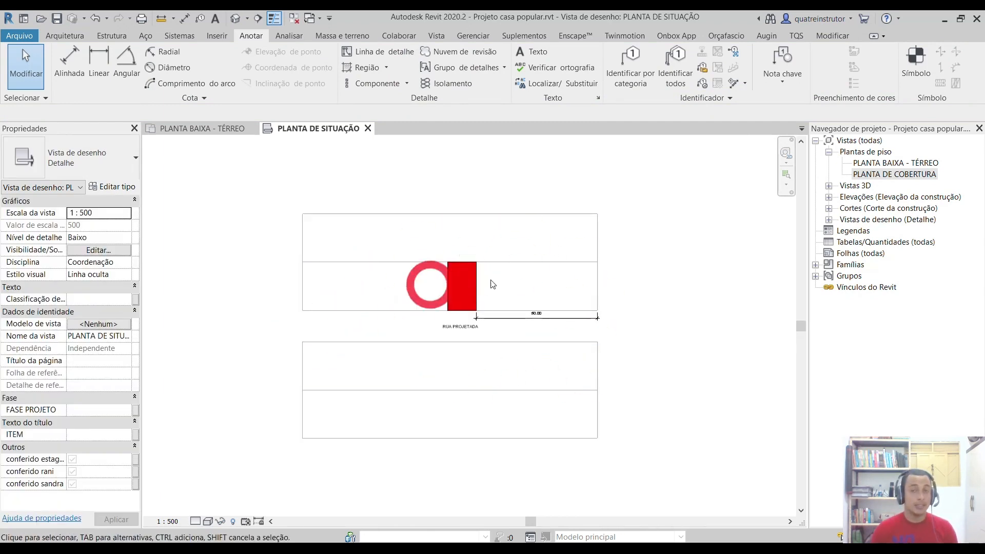
{"action": "middle_click_drag", "start_coordinate": [454, 300], "coordinate": [448, 294]}
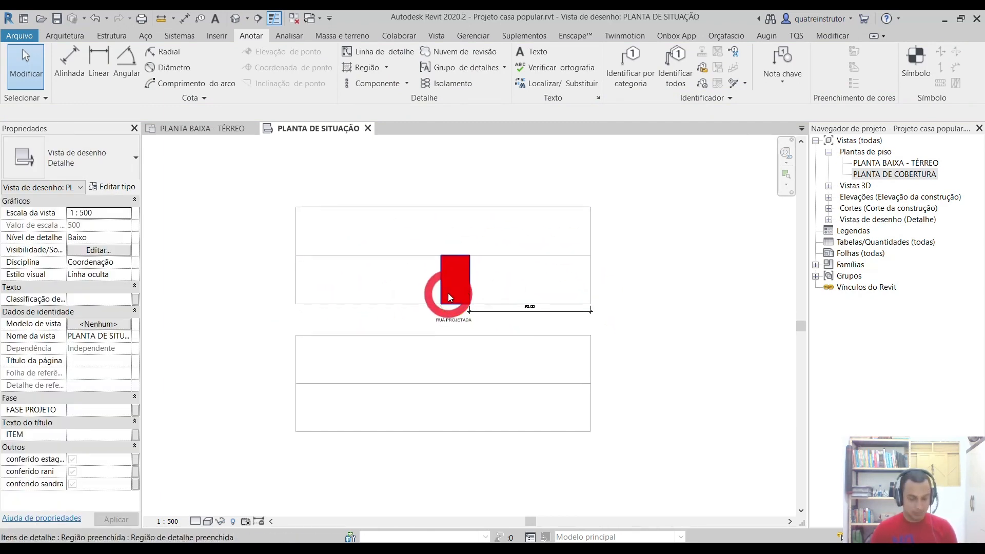
{"action": "middle_click", "coordinate": [448, 294]}
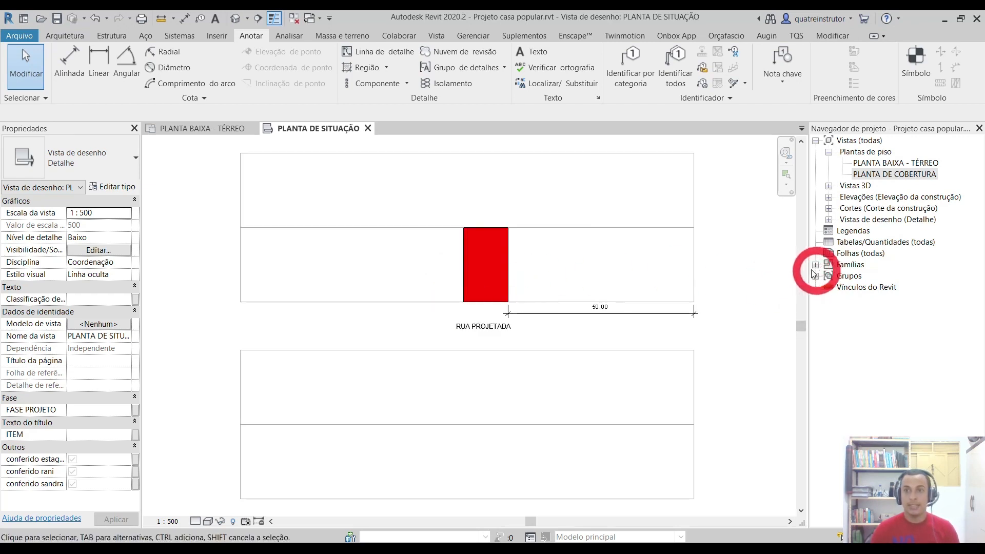
{"action": "scroll", "coordinate": [600, 207], "scroll_direction": "down", "scroll_amount": 2}
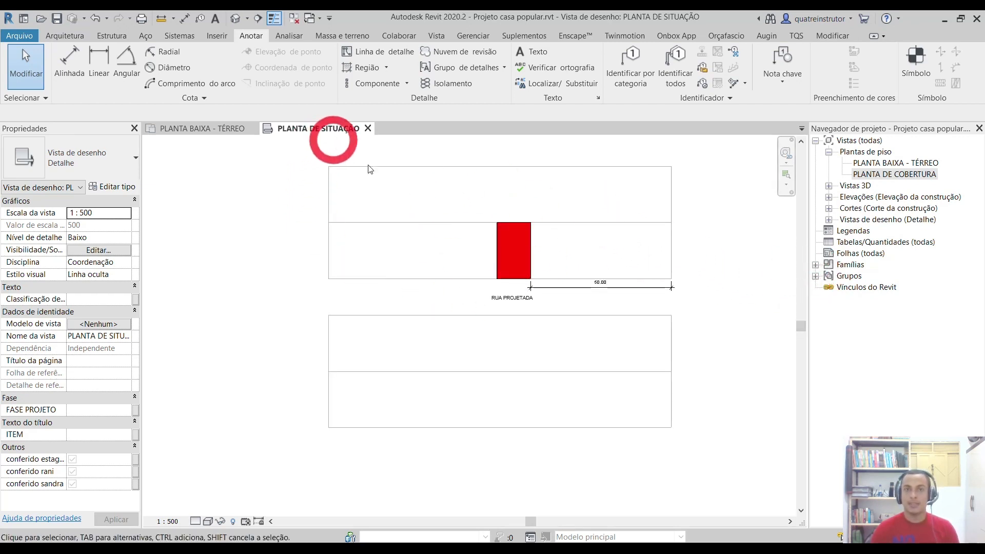
{"action": "left_click", "coordinate": [343, 302]}
{"action": "left_click", "coordinate": [407, 276]}
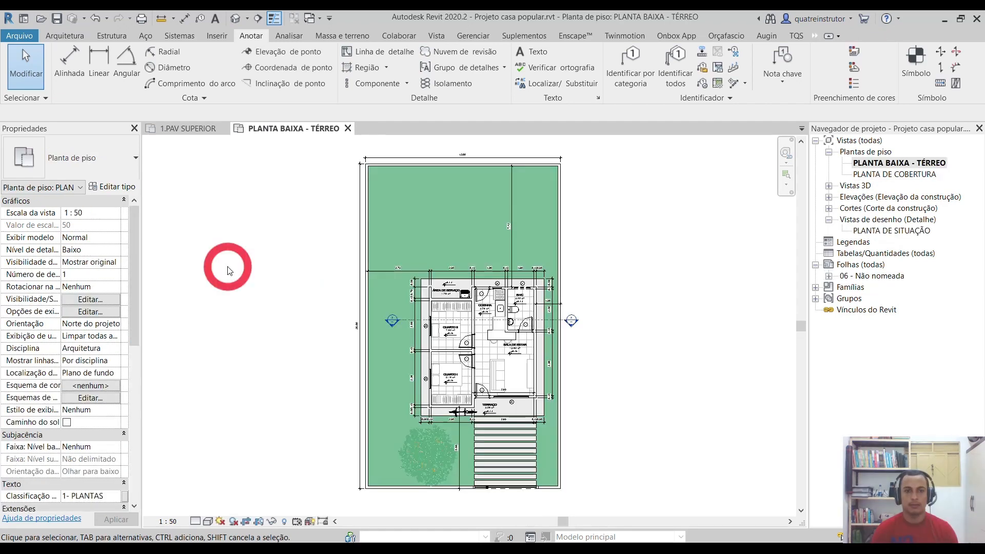
- Open the sheet 06 - Não nomeada from the project's sheet list
{"action": "left_click", "coordinate": [260, 272]}
{"action": "left_click", "coordinate": [674, 251]}
{"action": "left_click", "coordinate": [830, 264]}
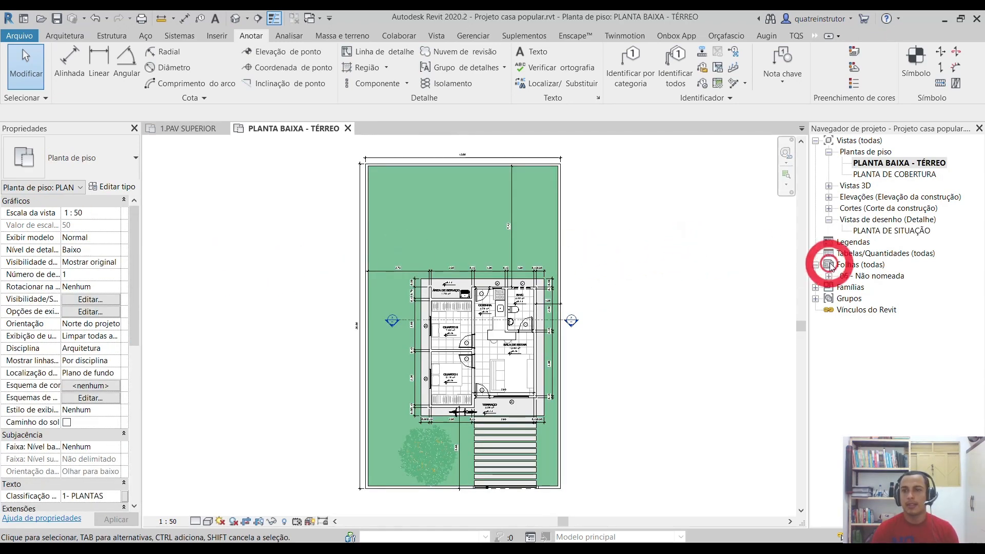
{"action": "double_click", "coordinate": [854, 266]}
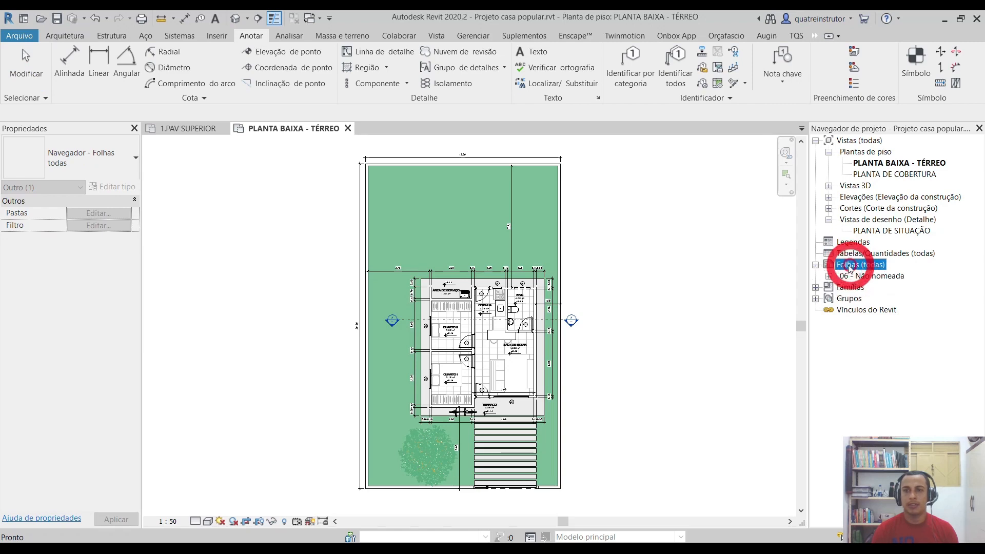
{"action": "double_click", "coordinate": [857, 275]}
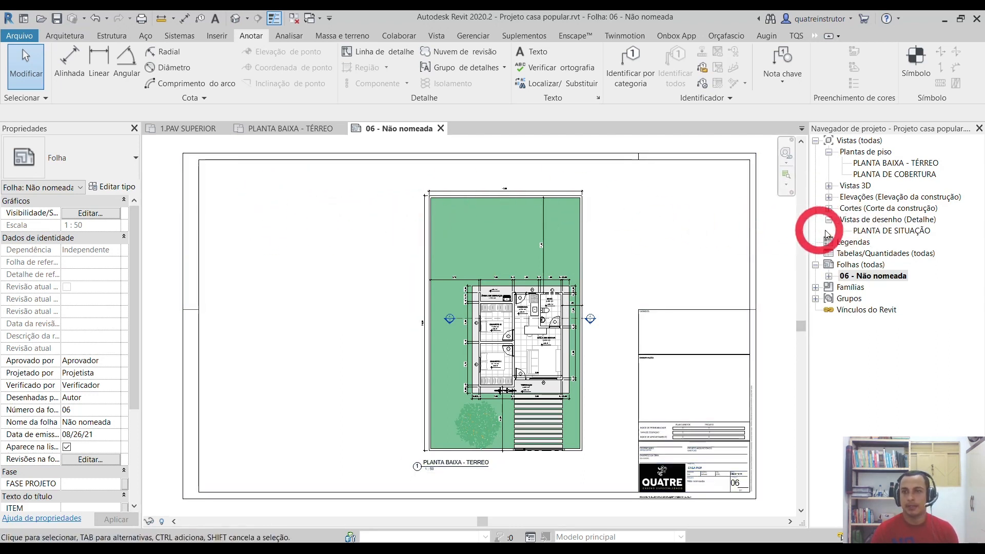
- Place the PLANTA DE SITUAÇÃO drafting view on the sheet's upper-left area, beside the ground-floor plan
{"action": "left_click", "coordinate": [898, 231]}
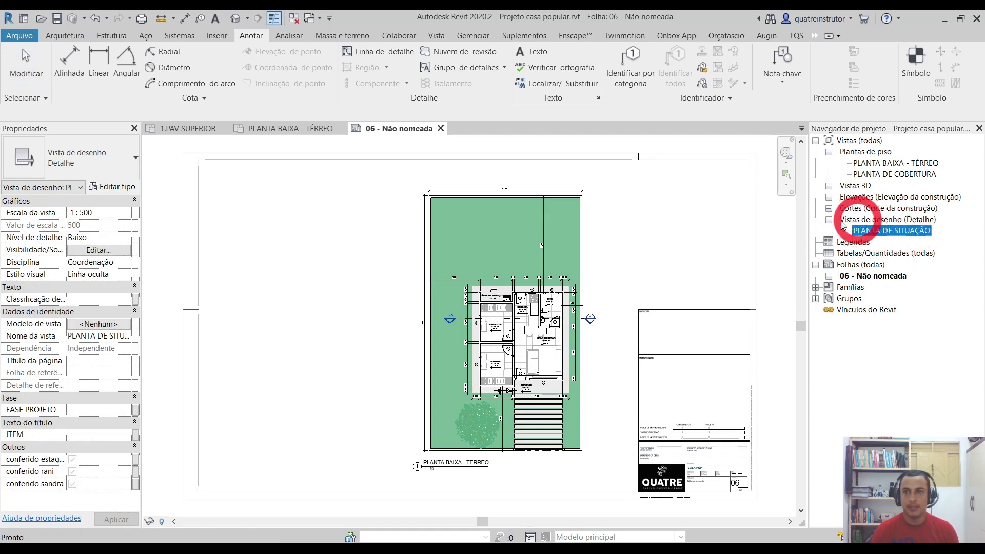
{"action": "left_click_drag", "start_coordinate": [906, 234], "coordinate": [289, 236]}
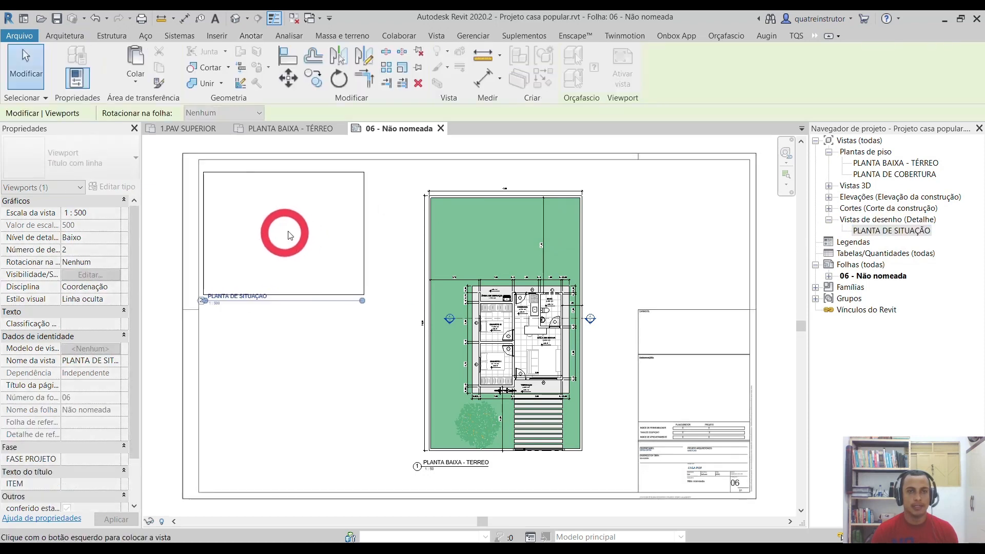
{"action": "left_click", "coordinate": [299, 231]}
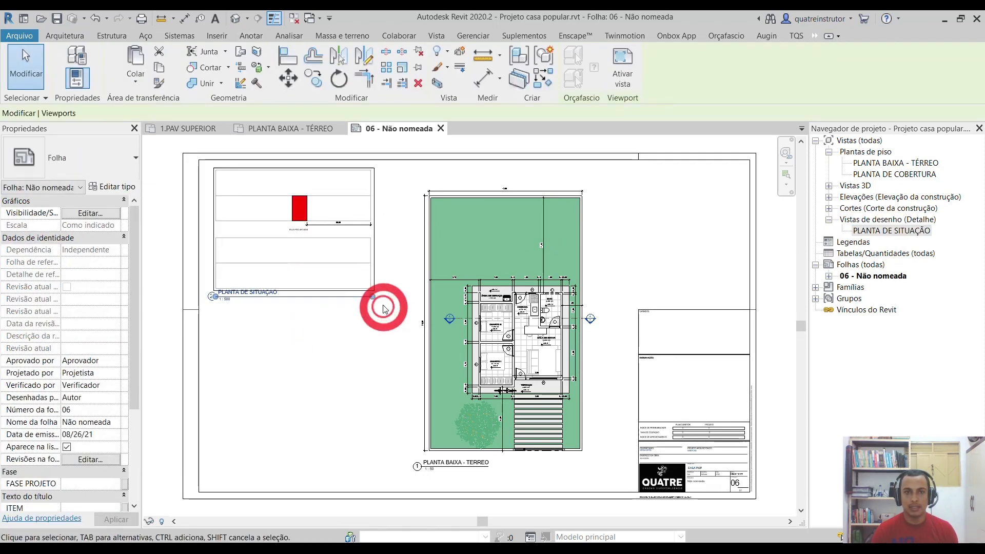
- Shorten the situation plan's title line and move the title under the right half of the lower block
{"action": "scroll", "coordinate": [383, 307], "scroll_direction": "up", "scroll_amount": 1}
{"action": "left_click_drag", "start_coordinate": [369, 294], "coordinate": [345, 308]}
{"action": "left_click", "coordinate": [244, 321]}
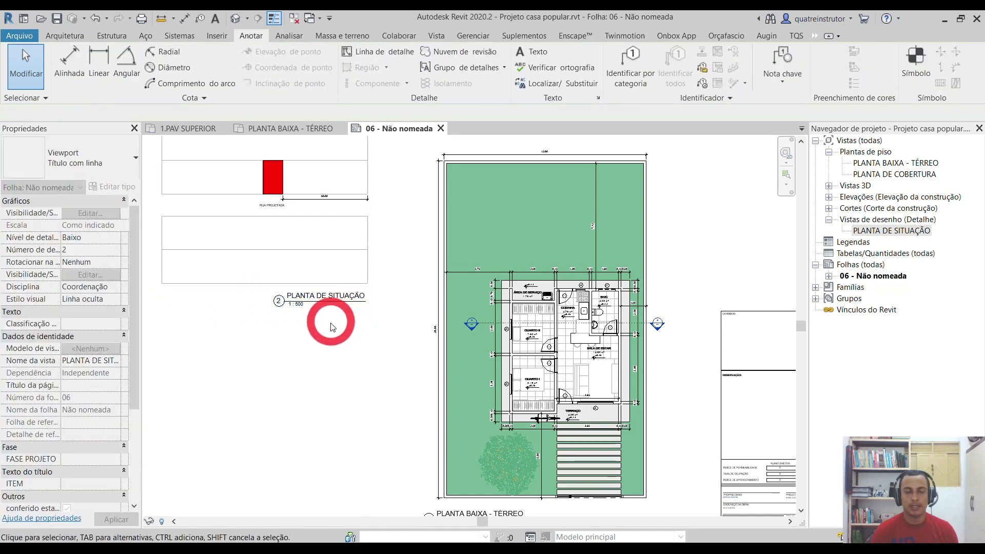
{"action": "left_click", "coordinate": [331, 324]}
- Activate the PLANTA DE SITUAÇÃO viewport for editing directly on the sheet
{"action": "middle_click_drag", "start_coordinate": [331, 324], "coordinate": [407, 356]}
{"action": "double_click", "coordinate": [320, 200]}
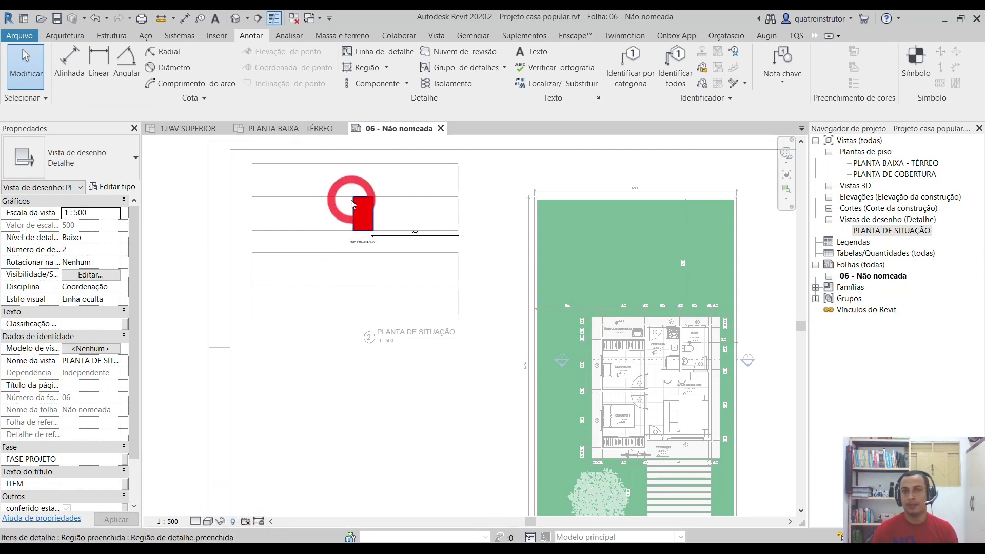
{"action": "middle_click_drag", "start_coordinate": [323, 216], "coordinate": [315, 253]}
{"action": "scroll", "coordinate": [302, 209], "scroll_direction": "up", "scroll_amount": 1}
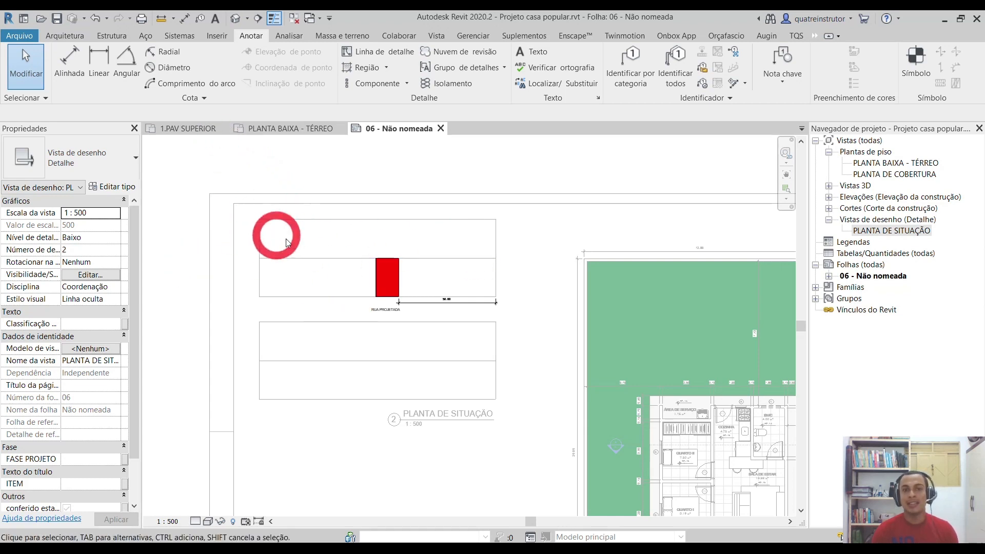
- Try rotating the entire situation plan drawing 45° clockwise about a point near the street label, and undo the rotation
{"action": "left_click_drag", "start_coordinate": [302, 247], "coordinate": [514, 429]}
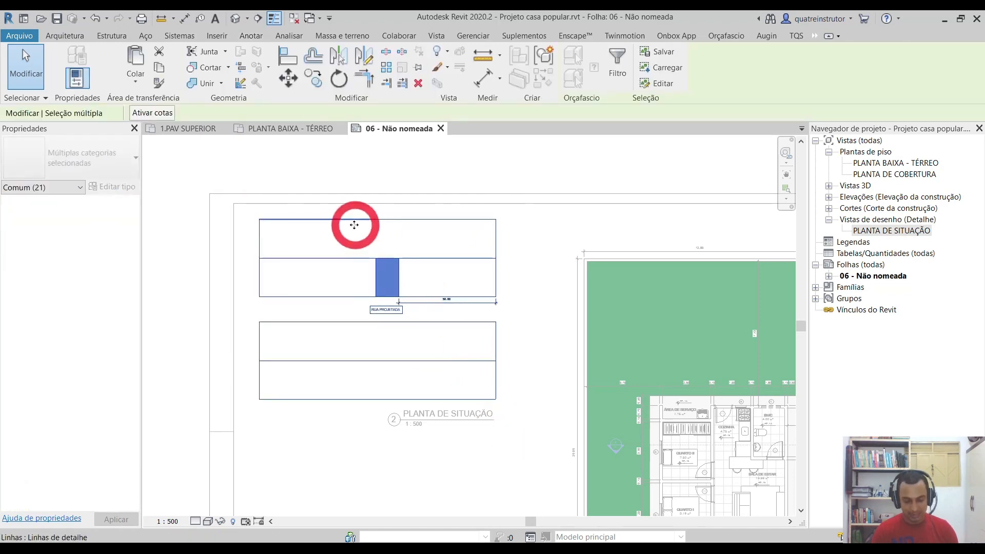
{"action": "left_click", "coordinate": [381, 160]}
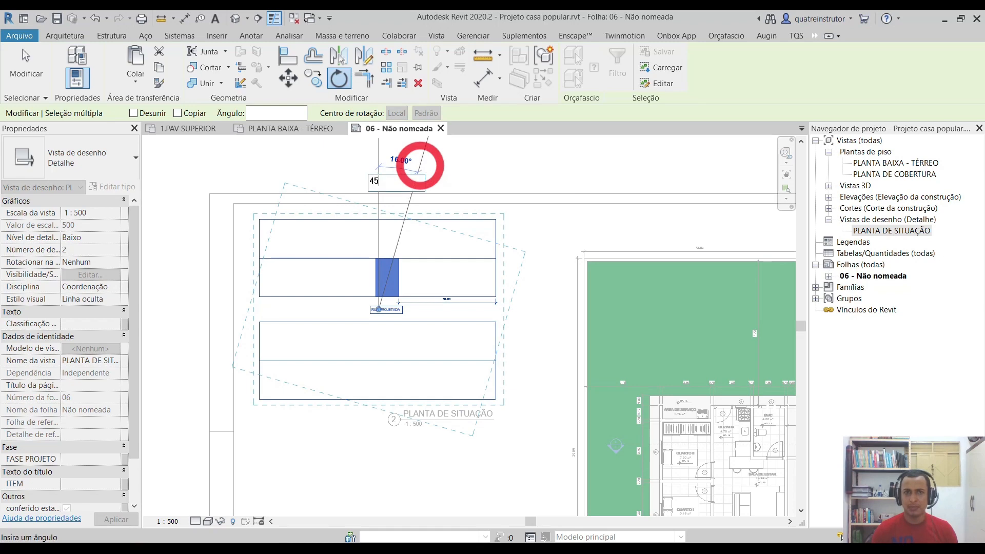
{"action": "key", "text": "Return"}
{"action": "left_click", "coordinate": [453, 166]}
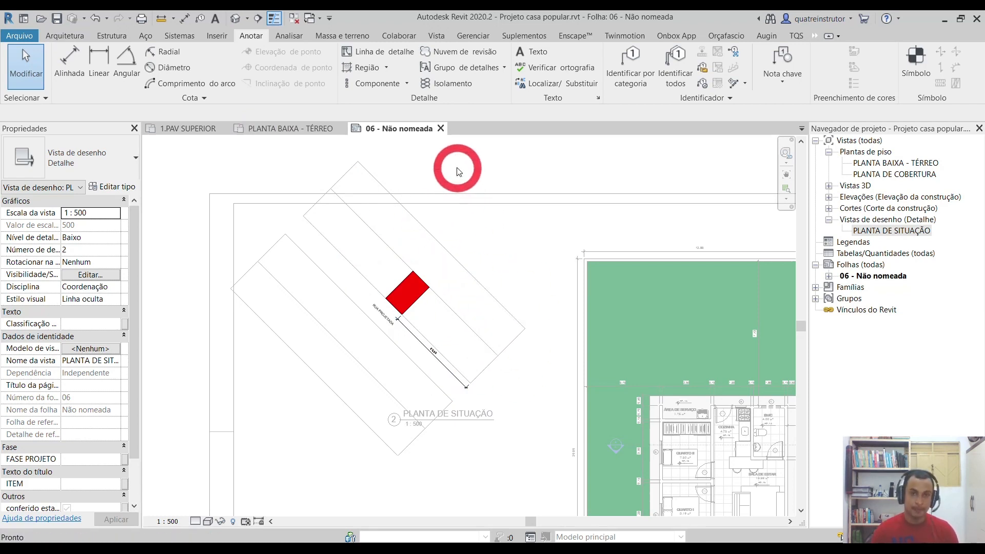
{"action": "key", "text": "ctrl+z"}
{"action": "scroll", "coordinate": [411, 295], "scroll_direction": "up", "scroll_amount": 2}
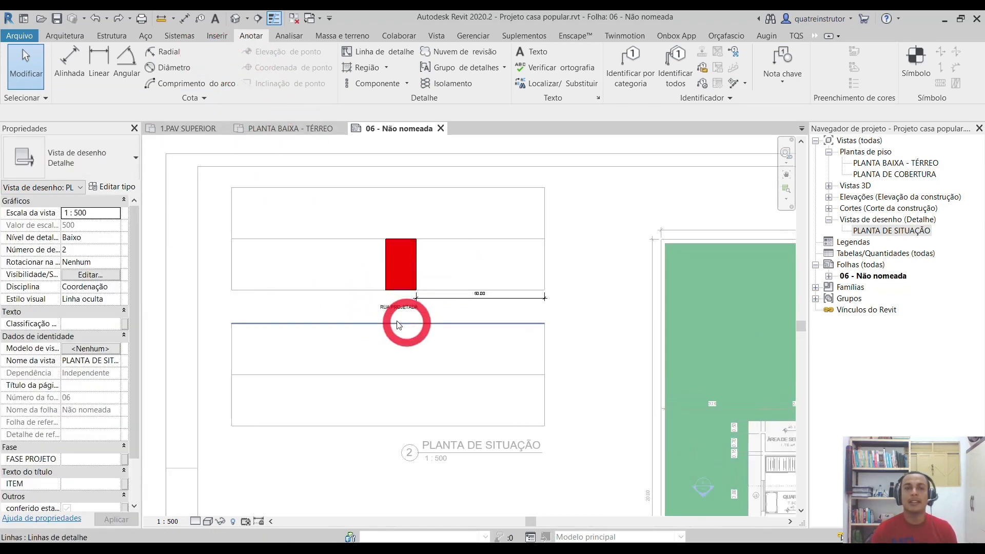
{"action": "scroll", "coordinate": [408, 329], "scroll_direction": "up", "scroll_amount": 2}
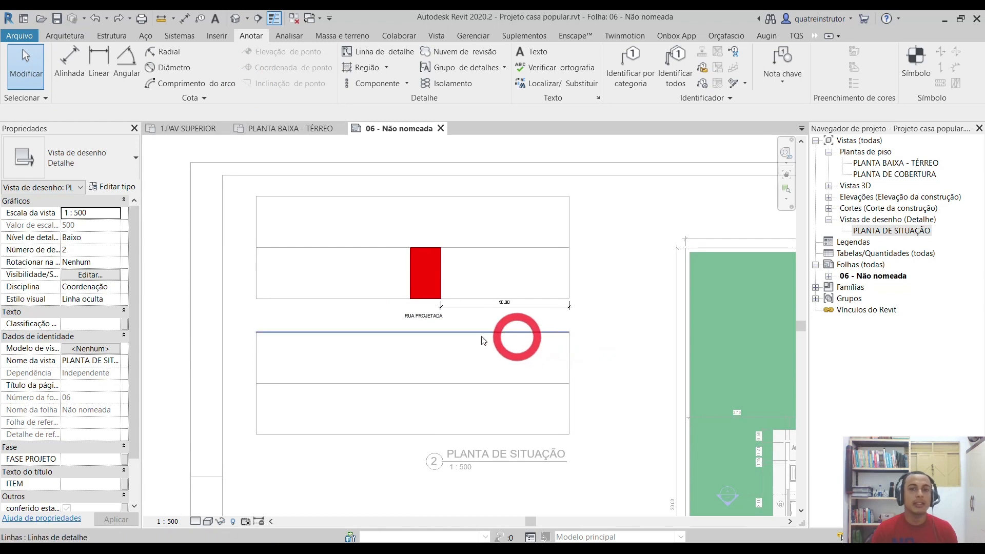
{"action": "scroll", "coordinate": [409, 311], "scroll_direction": "up", "scroll_amount": 2}
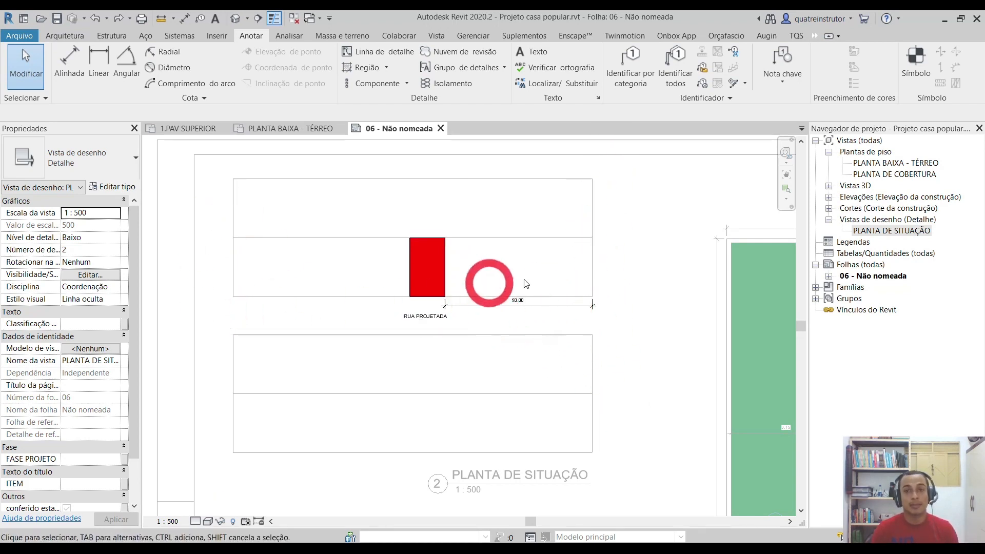
{"action": "scroll", "coordinate": [527, 283], "scroll_direction": "down", "scroll_amount": 2}
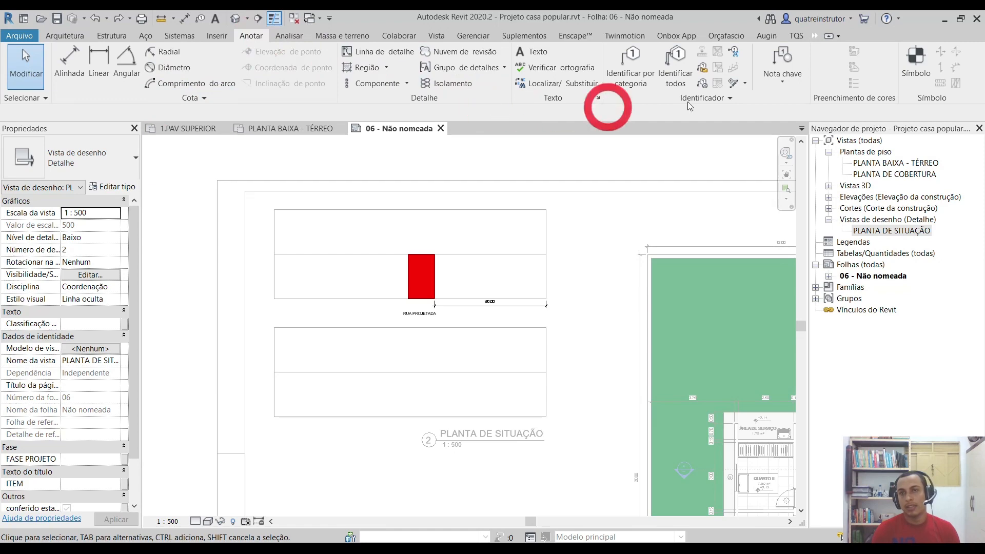
- Place the M_Norte Verdadeiro NBR6492 north symbol inside the upper block's top-right corner
{"action": "left_click", "coordinate": [914, 63]}
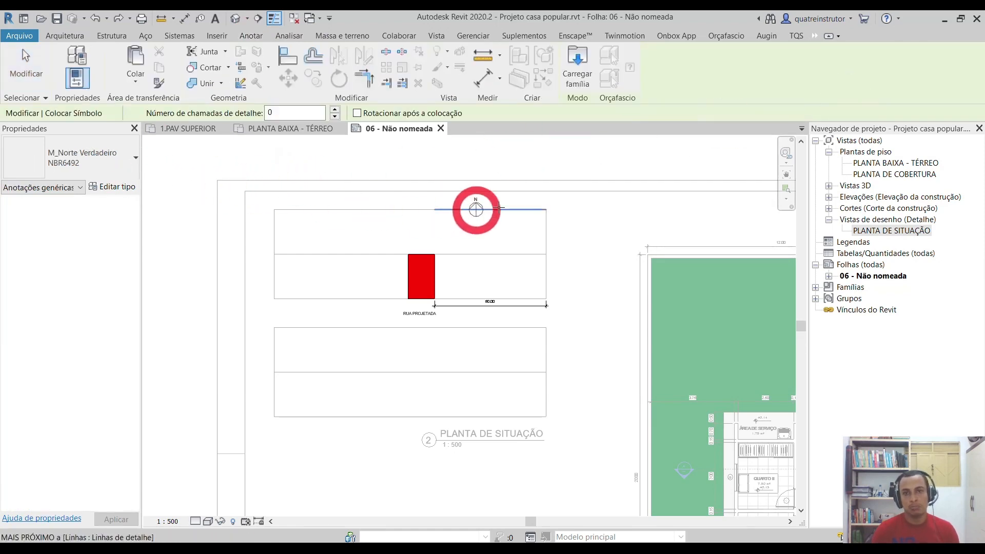
{"action": "scroll", "coordinate": [528, 220], "scroll_direction": "up", "scroll_amount": 3}
{"action": "left_click", "coordinate": [534, 227]}
{"action": "key", "text": "Escape"}
{"action": "key", "text": "Escape"}
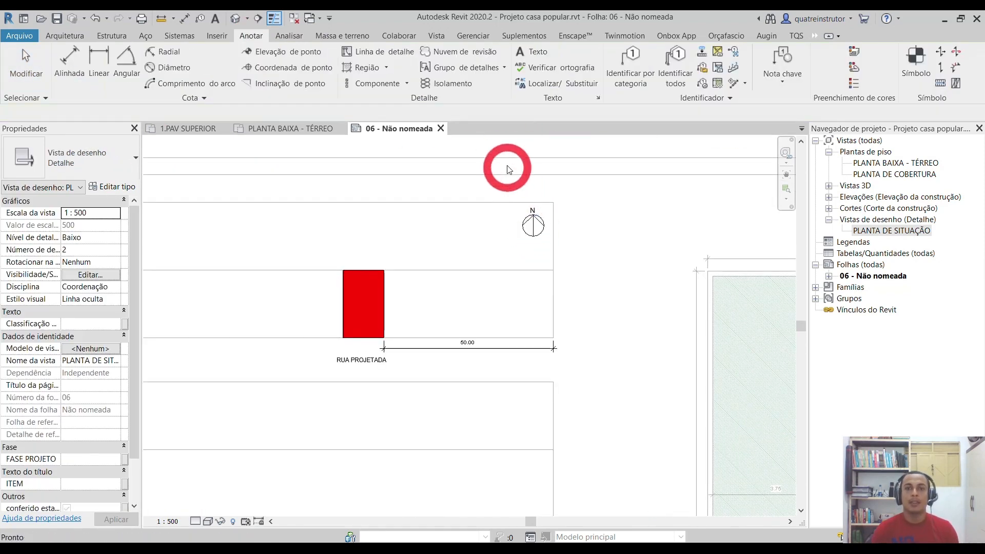
- Deactivate the situation plan viewport and return to the sheet
{"action": "scroll", "coordinate": [509, 167], "scroll_direction": "down", "scroll_amount": 2}
{"action": "double_click", "coordinate": [595, 156]}
{"action": "scroll", "coordinate": [576, 227], "scroll_direction": "down", "scroll_amount": 2}
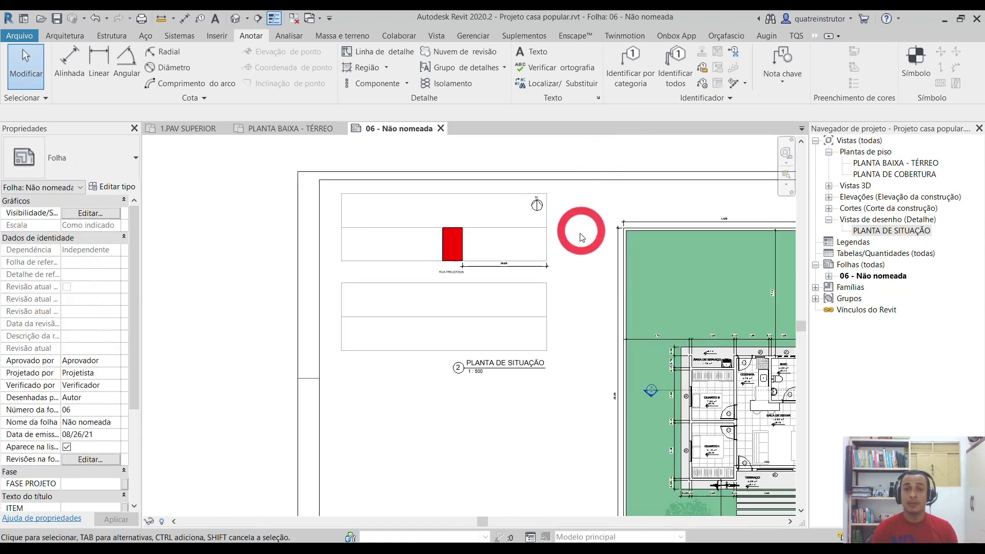
- Reactivate the situation plan viewport on the sheet
{"action": "left_click", "coordinate": [425, 259]}
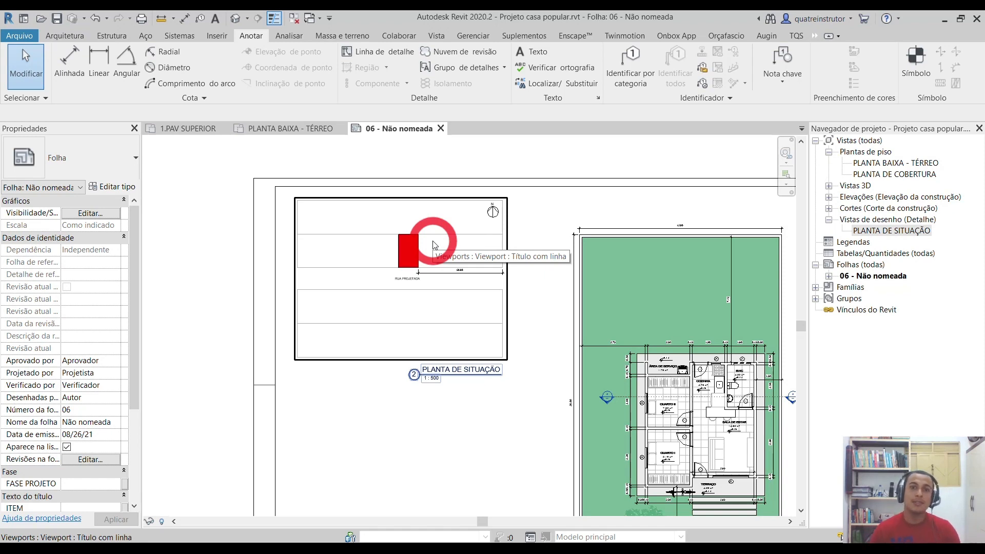
{"action": "scroll", "coordinate": [375, 311], "scroll_direction": "up", "scroll_amount": 3}
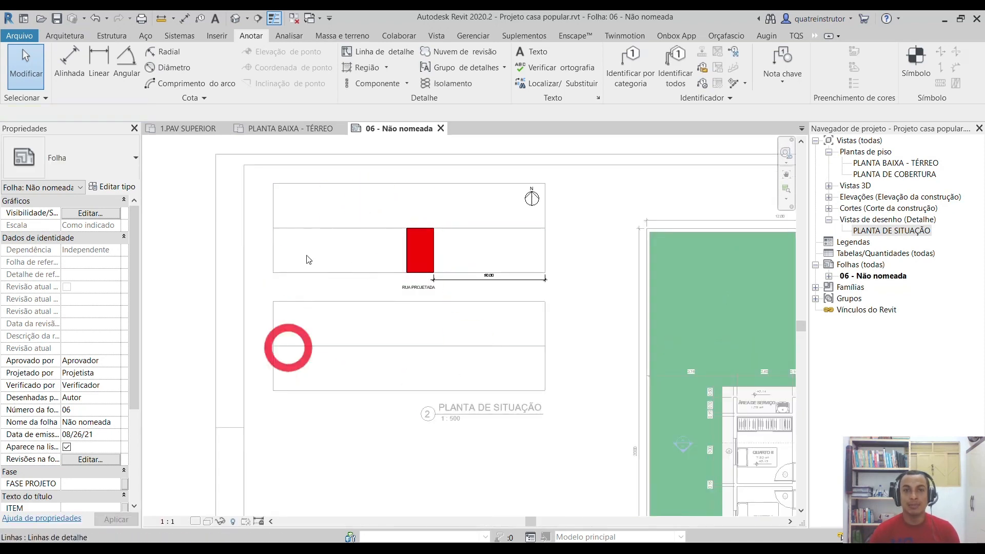
{"action": "left_click", "coordinate": [375, 311]}
{"action": "scroll", "coordinate": [433, 297], "scroll_direction": "down", "scroll_amount": 4}
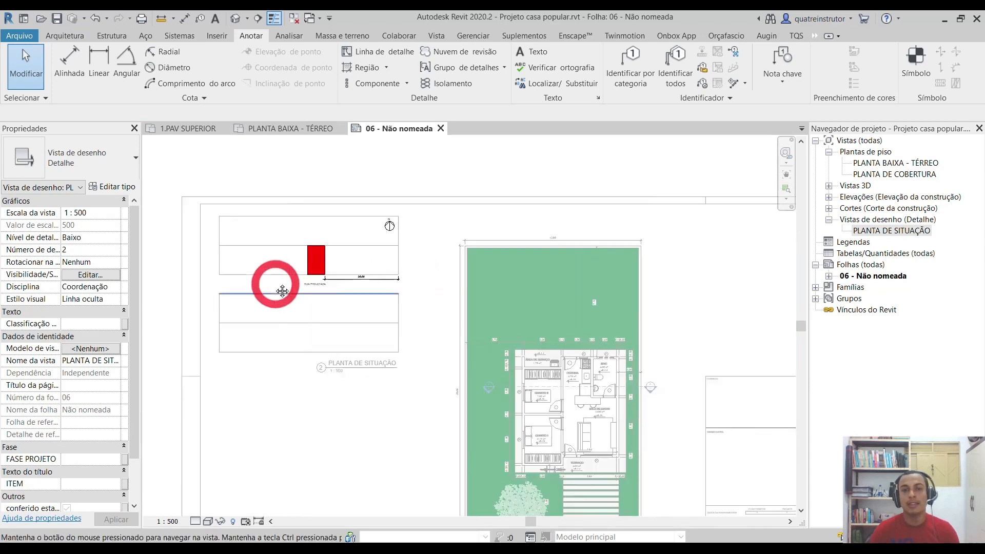
{"action": "scroll", "coordinate": [539, 297], "scroll_direction": "up", "scroll_amount": 2}
{"action": "scroll", "coordinate": [465, 328], "scroll_direction": "up", "scroll_amount": 1}
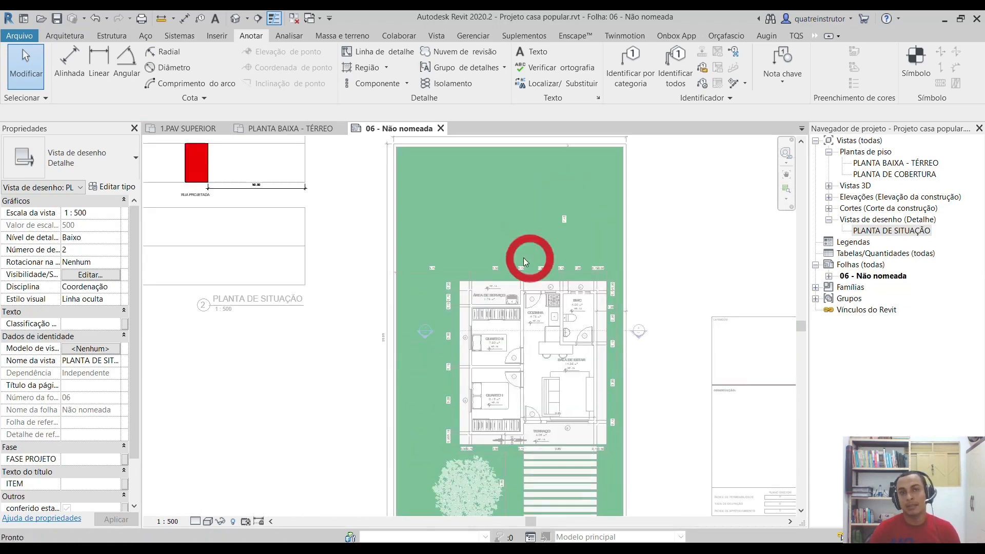
{"action": "scroll", "coordinate": [533, 238], "scroll_direction": "up", "scroll_amount": 1}
{"action": "scroll", "coordinate": [534, 238], "scroll_direction": "down", "scroll_amount": 1}
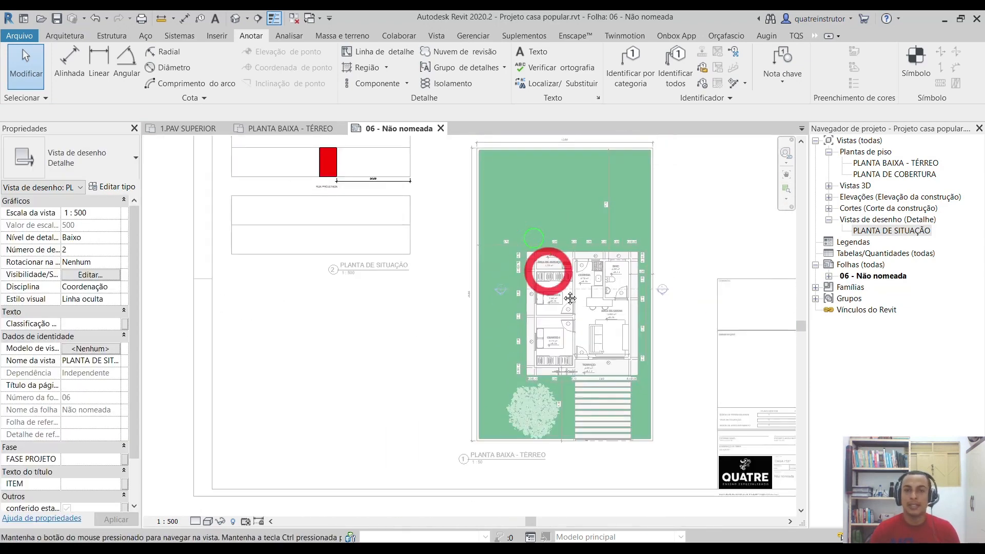
{"action": "scroll", "coordinate": [359, 213], "scroll_direction": "down", "scroll_amount": 1}
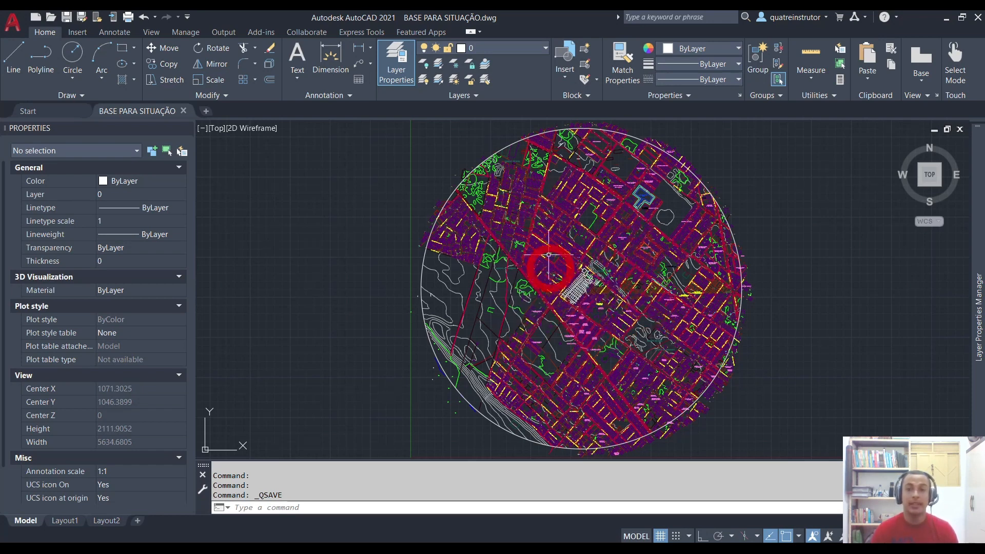
- Examine the streets and blocks around the white subdivision in the BASE PARA SITUAÇÃO city map
{"action": "scroll", "coordinate": [596, 268], "scroll_direction": "up", "scroll_amount": 2}
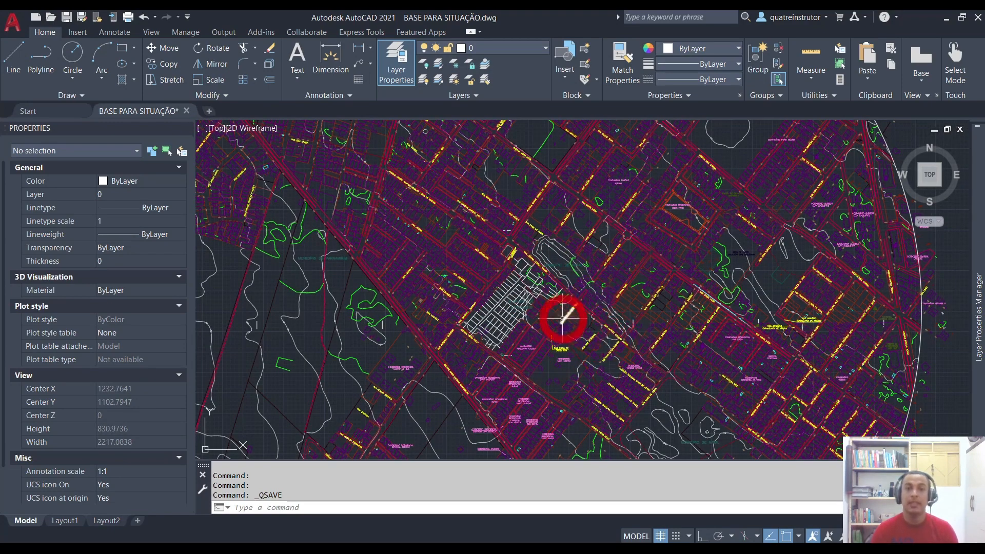
{"action": "scroll", "coordinate": [563, 318], "scroll_direction": "down", "scroll_amount": 2}
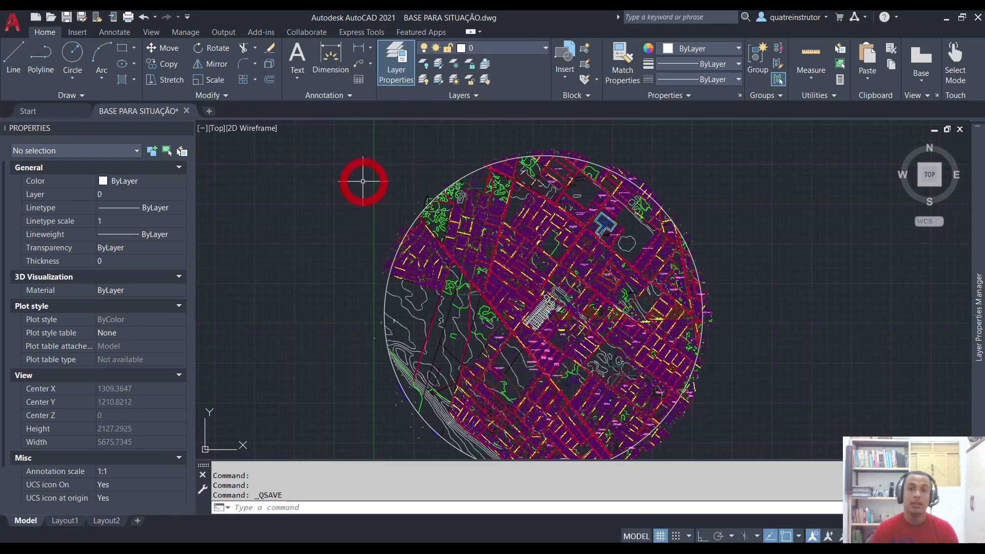
{"action": "mouse_move", "coordinate": [559, 310]}
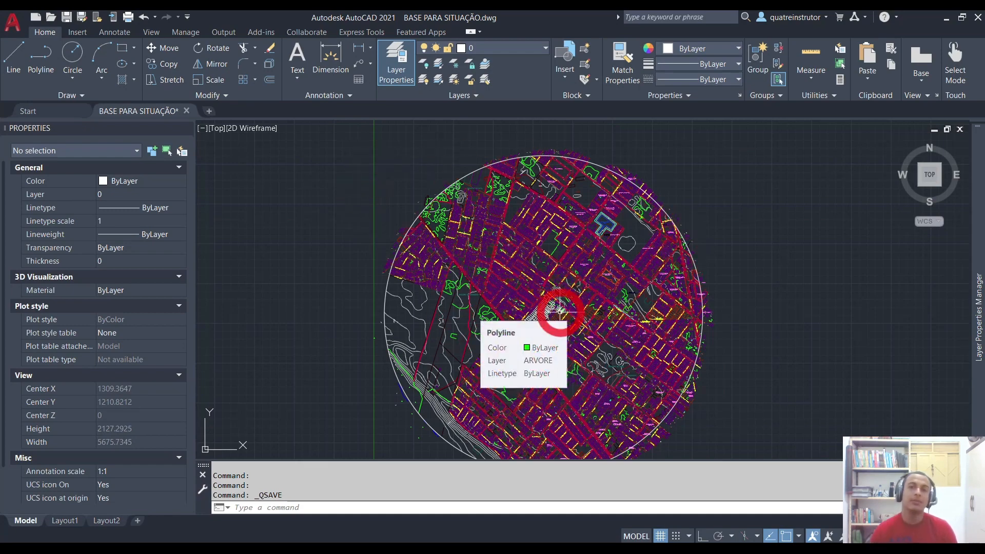
{"action": "scroll", "coordinate": [560, 310], "scroll_direction": "up", "scroll_amount": 6}
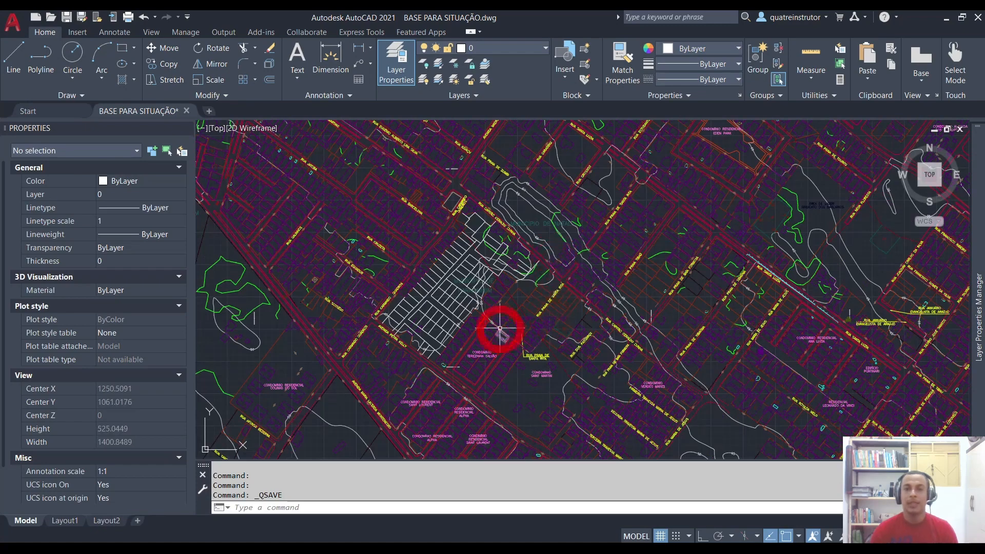
{"action": "mouse_move", "coordinate": [562, 243]}
{"action": "middle_mouse_down"}
{"action": "mouse_move", "coordinate": [540, 321]}
{"action": "mouse_move", "coordinate": [546, 296]}
{"action": "middle_mouse_up"}
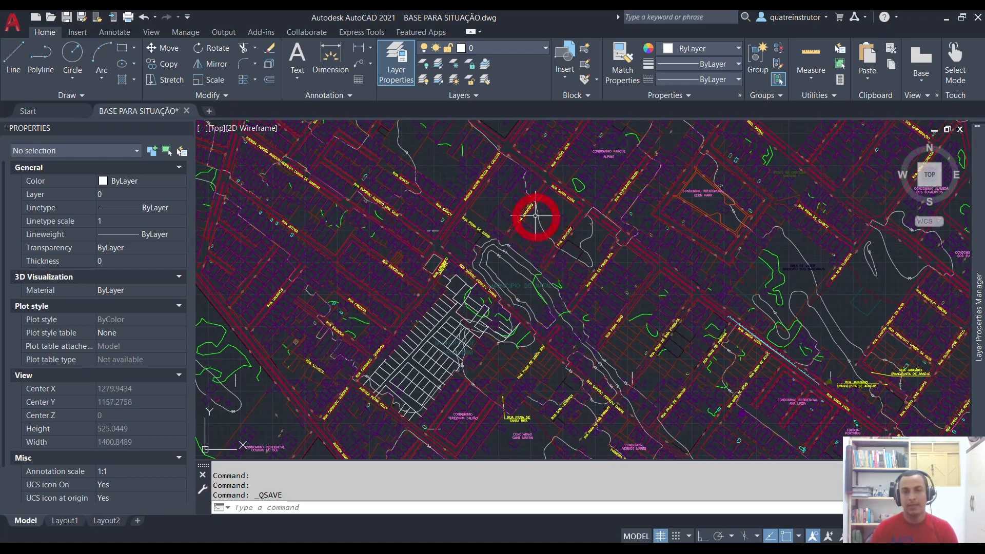
{"action": "scroll", "coordinate": [380, 248], "scroll_direction": "up", "scroll_amount": 6}
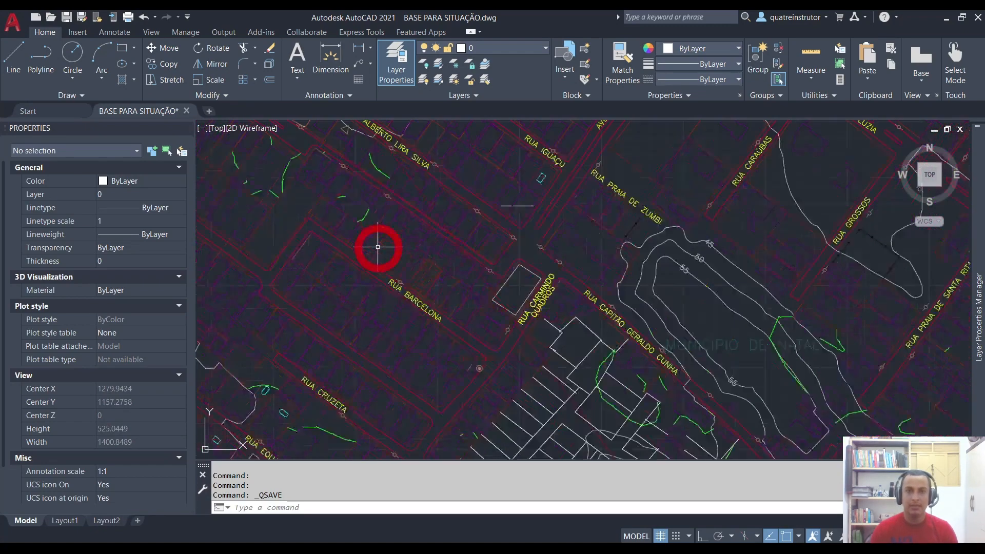
{"action": "scroll", "coordinate": [472, 299], "scroll_direction": "down", "scroll_amount": 4}
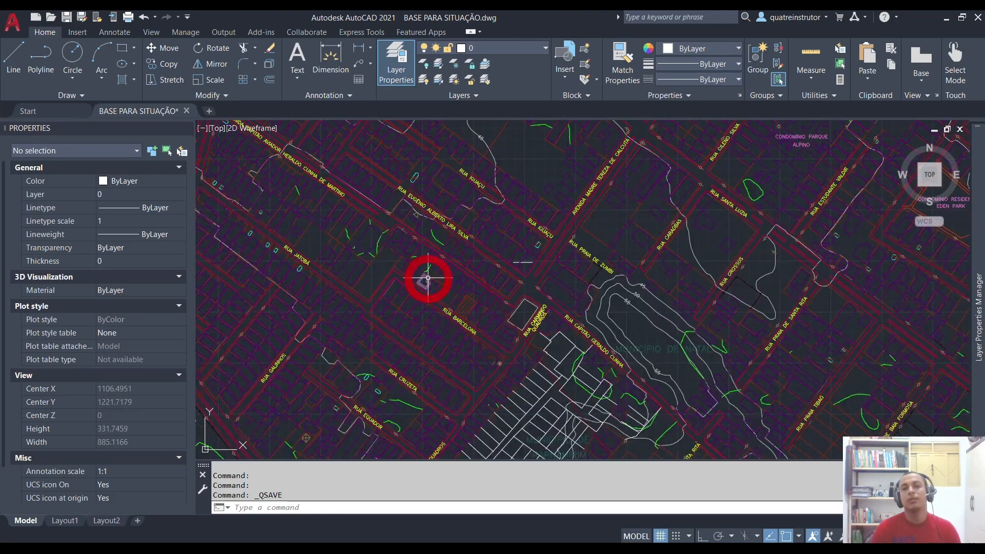
{"action": "scroll", "coordinate": [428, 278], "scroll_direction": "up", "scroll_amount": 4}
{"action": "scroll", "coordinate": [500, 279], "scroll_direction": "down", "scroll_amount": 4}
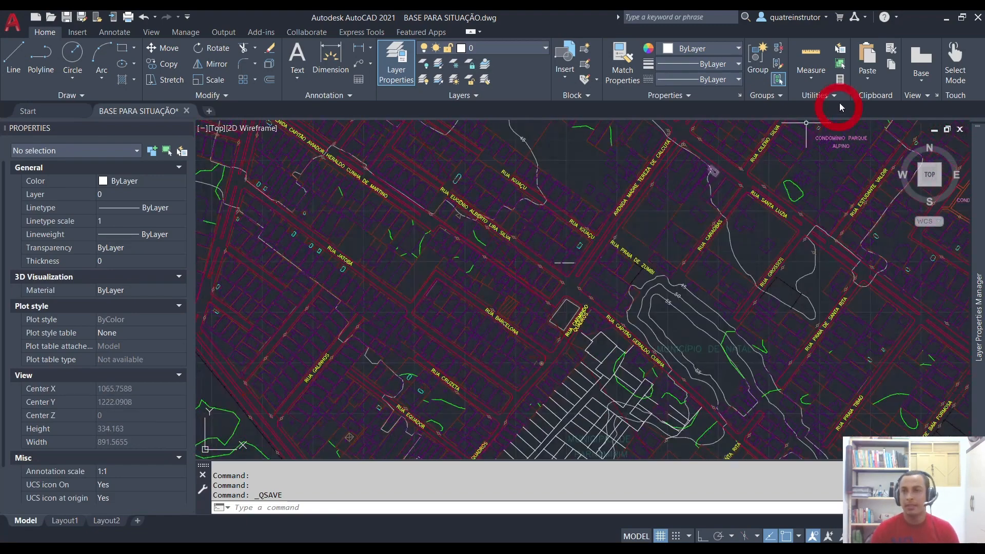
- Switch to Revit and duplicate the PLANTA DE COBERTURA floor plan view without detailing
{"action": "left_click", "coordinate": [946, 22]}
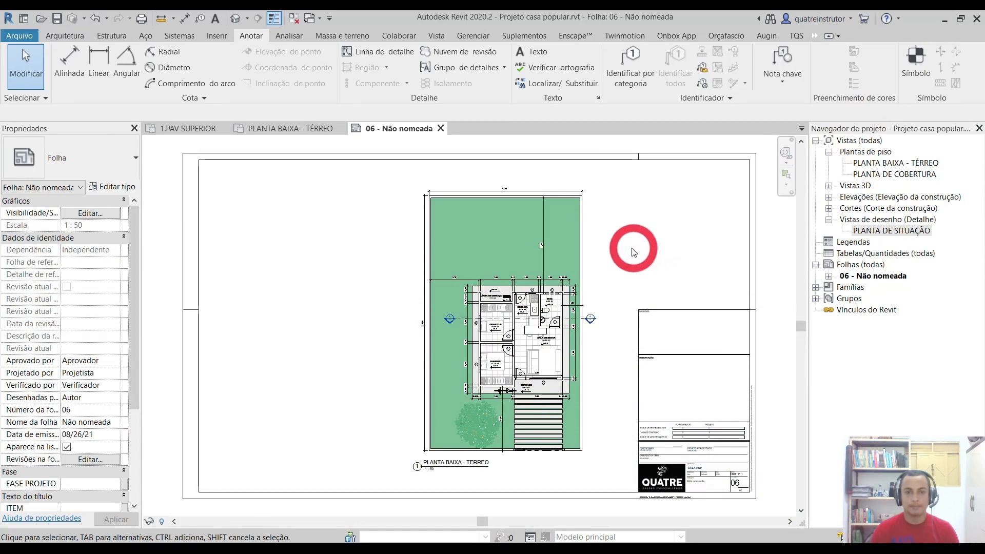
{"action": "left_click", "coordinate": [751, 221]}
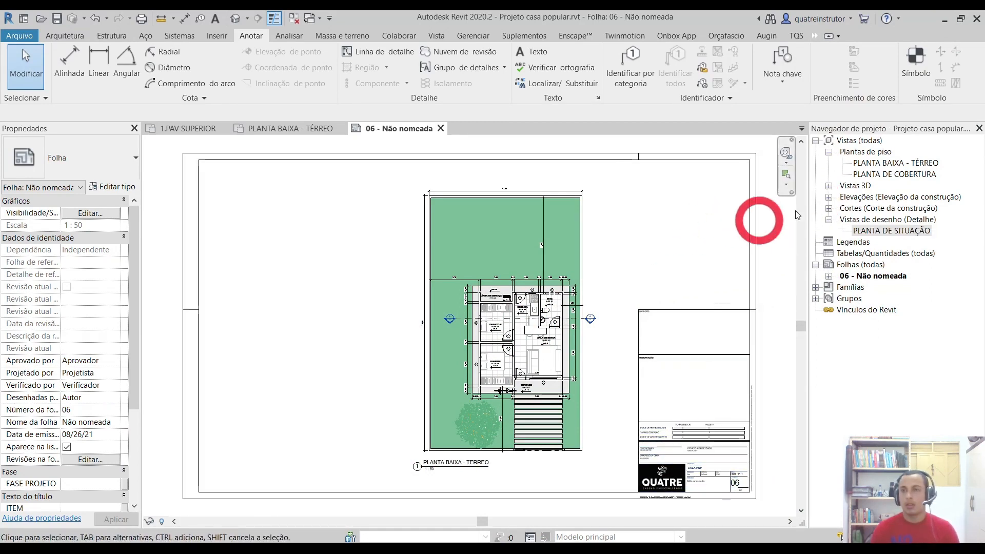
{"action": "left_click", "coordinate": [930, 164]}
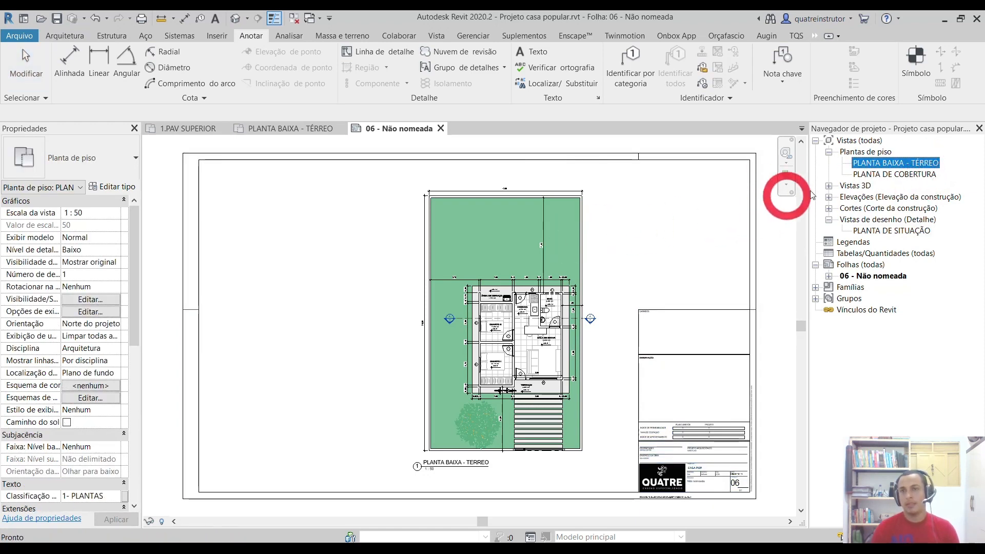
{"action": "left_click", "coordinate": [902, 175]}
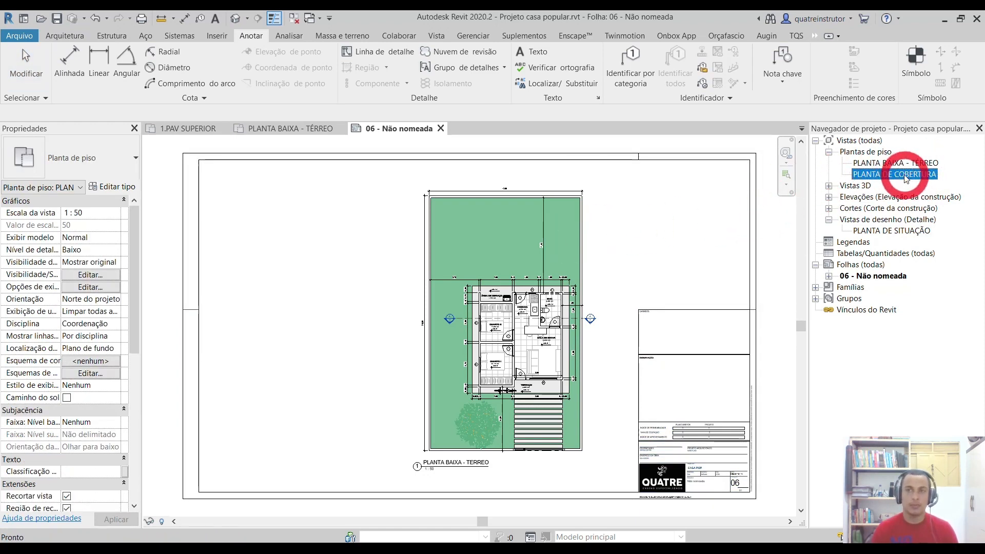
{"action": "right_click", "coordinate": [906, 179]}
{"action": "mouse_move", "coordinate": [891, 263]}
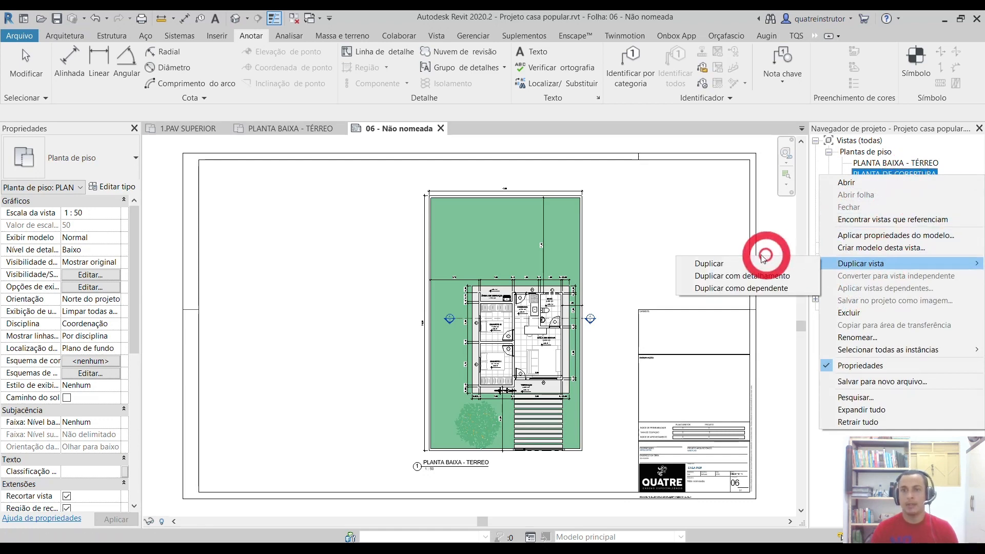
{"action": "left_click", "coordinate": [712, 264]}
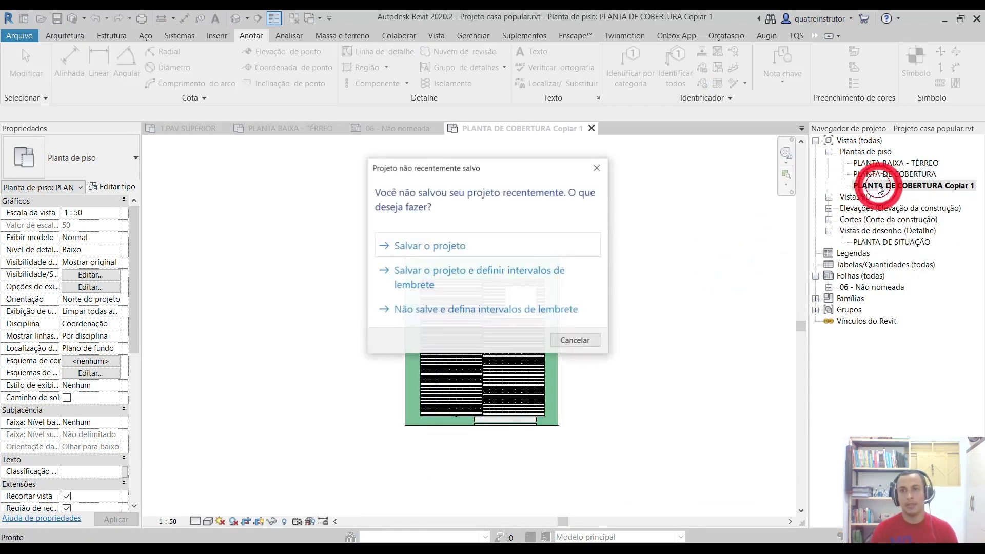
- Dismiss the save reminder and rename the duplicated floor plan view as PLANTA DE SITUAÇÃO
{"action": "key", "text": "Escape"}
{"action": "key", "text": "F2"}
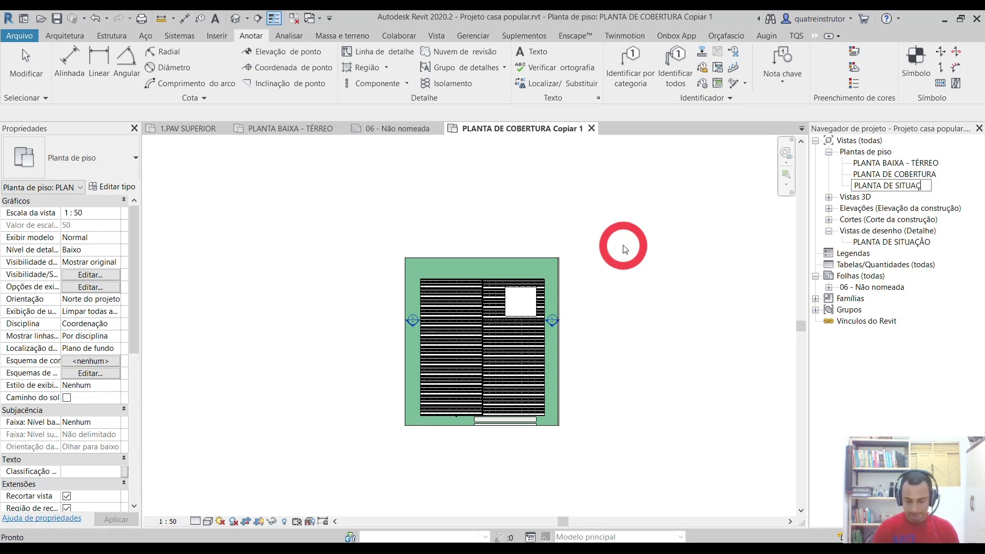
{"action": "key", "text": "Return"}
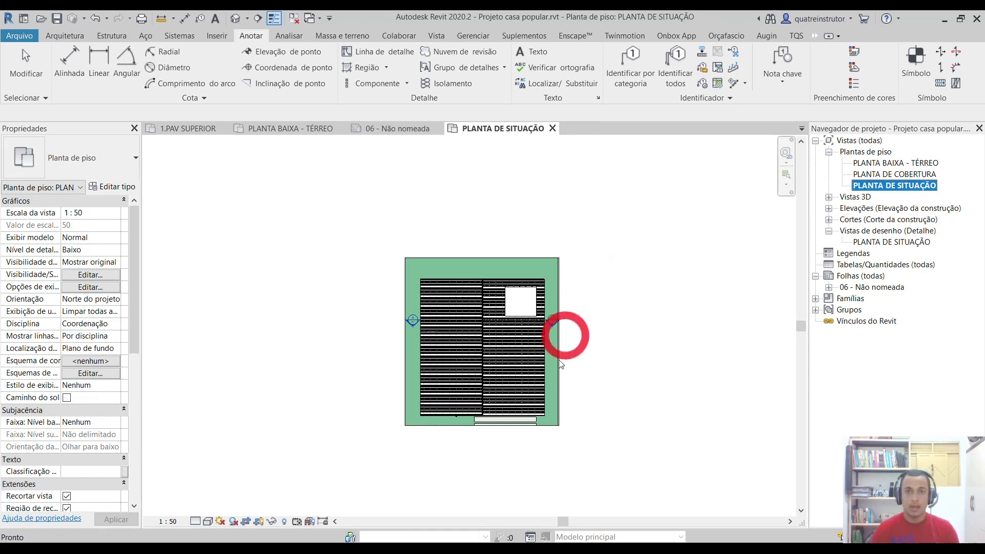
- Turn off cropping in the PLANTA DE SITUAÇÃO floor plan and show its crop region boundary
{"action": "left_click", "coordinate": [271, 510]}
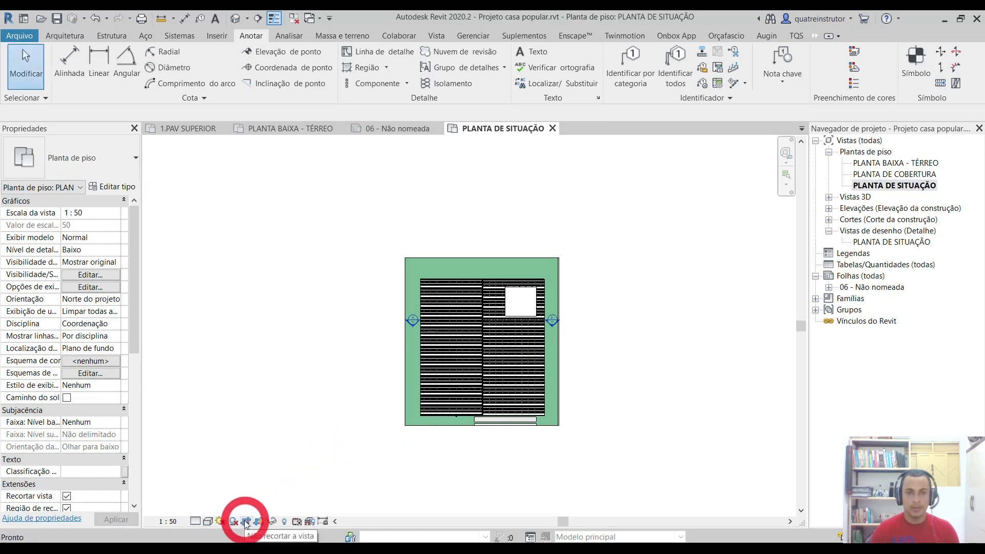
{"action": "left_click", "coordinate": [257, 524]}
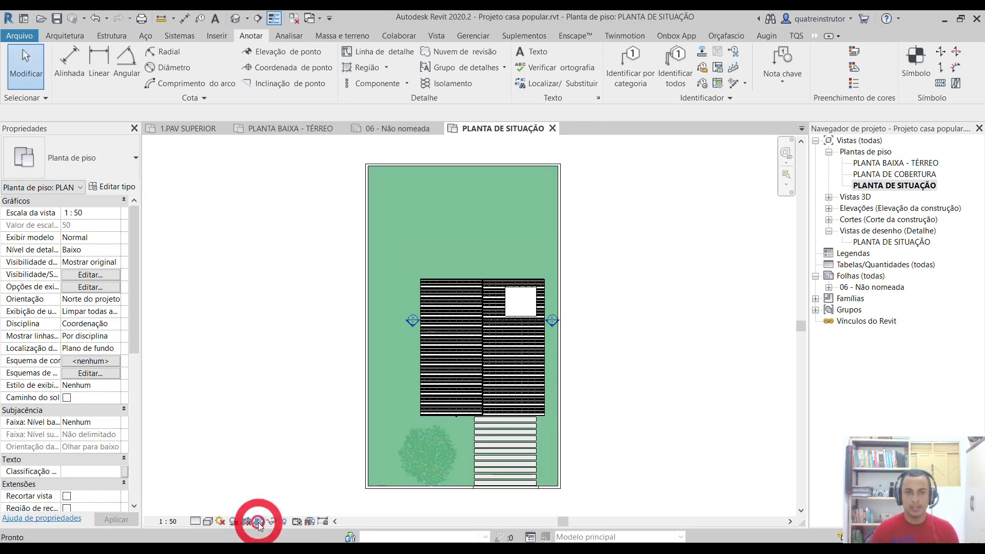
{"action": "left_click", "coordinate": [260, 524]}
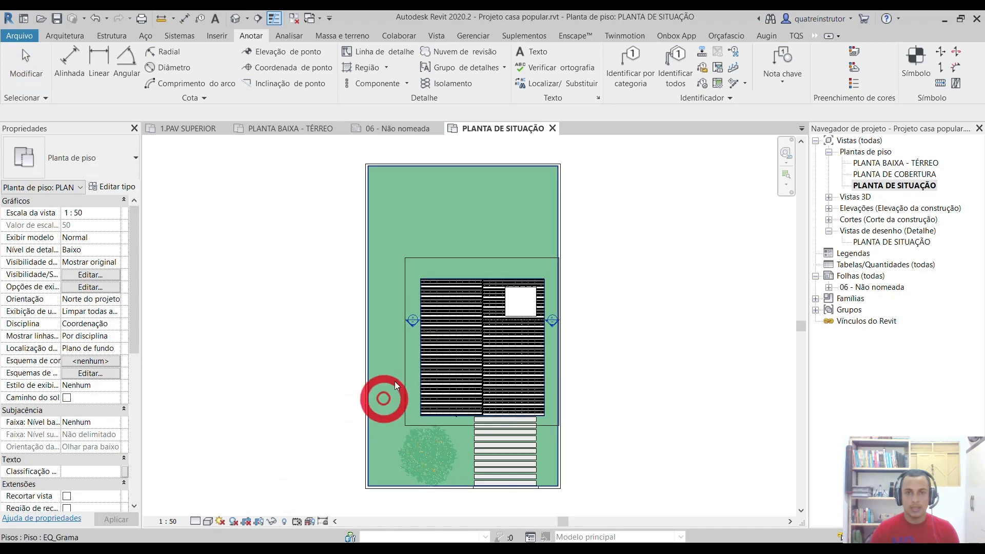
- Enlarge the crop region on all four sides, leaving a wide margin around the whole lot
{"action": "left_click", "coordinate": [399, 367]}
{"action": "scroll", "coordinate": [401, 367], "scroll_direction": "down", "scroll_amount": 3}
{"action": "left_click_drag", "start_coordinate": [403, 354], "coordinate": [326, 355]}
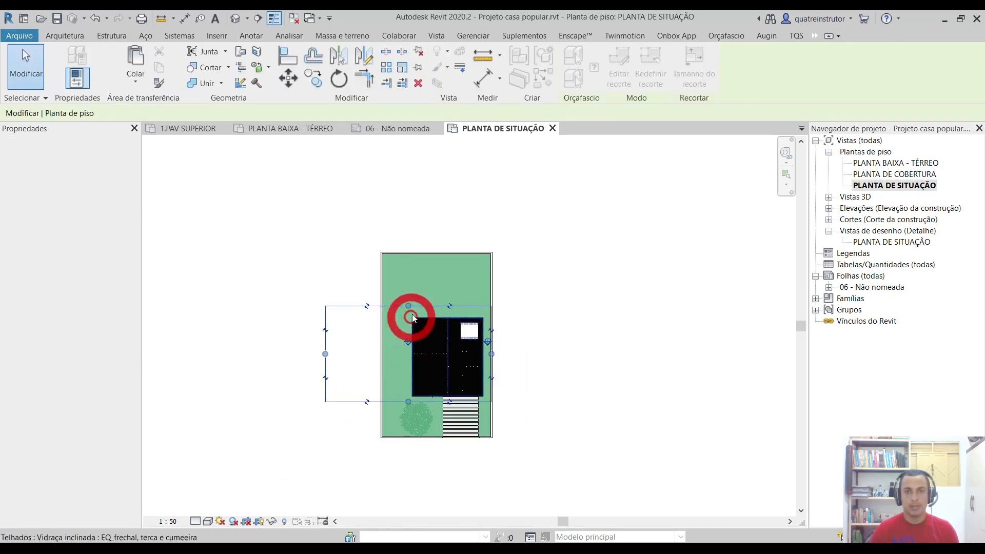
{"action": "left_click_drag", "start_coordinate": [408, 306], "coordinate": [408, 180]}
{"action": "left_click_drag", "start_coordinate": [492, 291], "coordinate": [596, 292]}
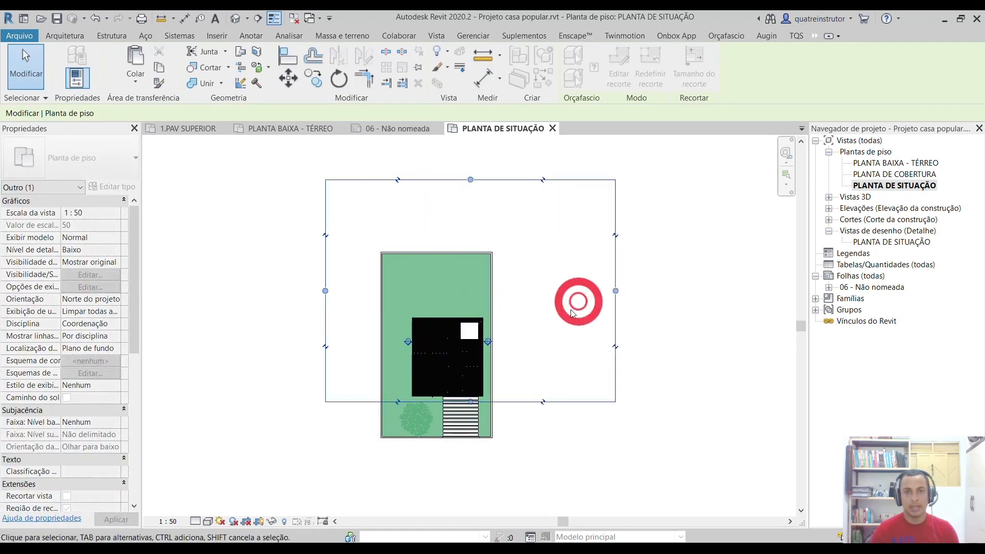
{"action": "scroll", "coordinate": [574, 308], "scroll_direction": "down", "scroll_amount": 2}
{"action": "left_click_drag", "start_coordinate": [505, 370], "coordinate": [505, 453]}
{"action": "left_click_drag", "start_coordinate": [413, 341], "coordinate": [330, 345]}
{"action": "left_click_drag", "start_coordinate": [454, 224], "coordinate": [463, 170]}
{"action": "left_click_drag", "start_coordinate": [601, 313], "coordinate": [644, 310]}
{"action": "scroll", "coordinate": [596, 334], "scroll_direction": "down", "scroll_amount": 2}
{"action": "left_click_drag", "start_coordinate": [514, 426], "coordinate": [510, 444]}
{"action": "left_click_drag", "start_coordinate": [392, 326], "coordinate": [385, 326]}
{"action": "left_click_drag", "start_coordinate": [510, 208], "coordinate": [510, 198]}
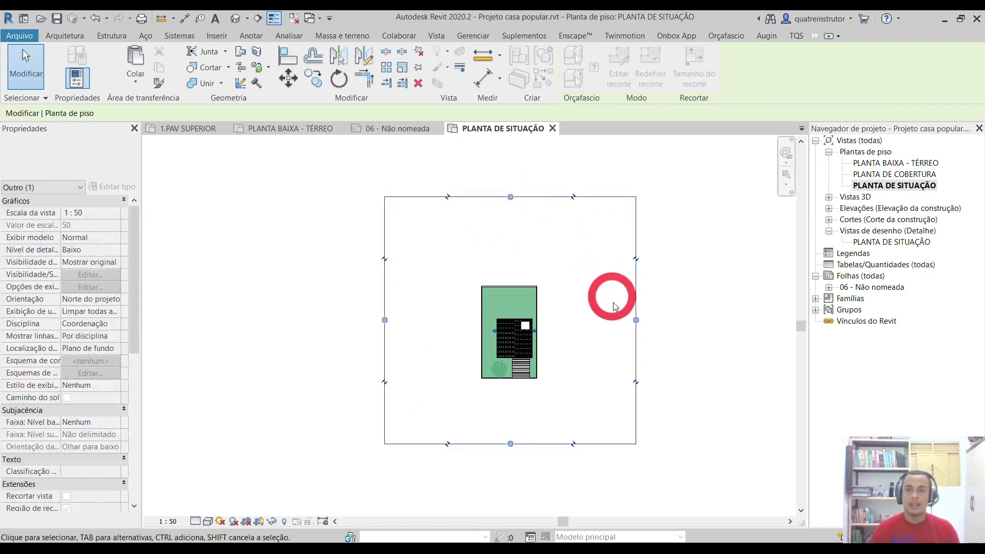
{"action": "left_click", "coordinate": [601, 319]}
{"action": "key", "text": "z"}
{"action": "key", "text": "f"}
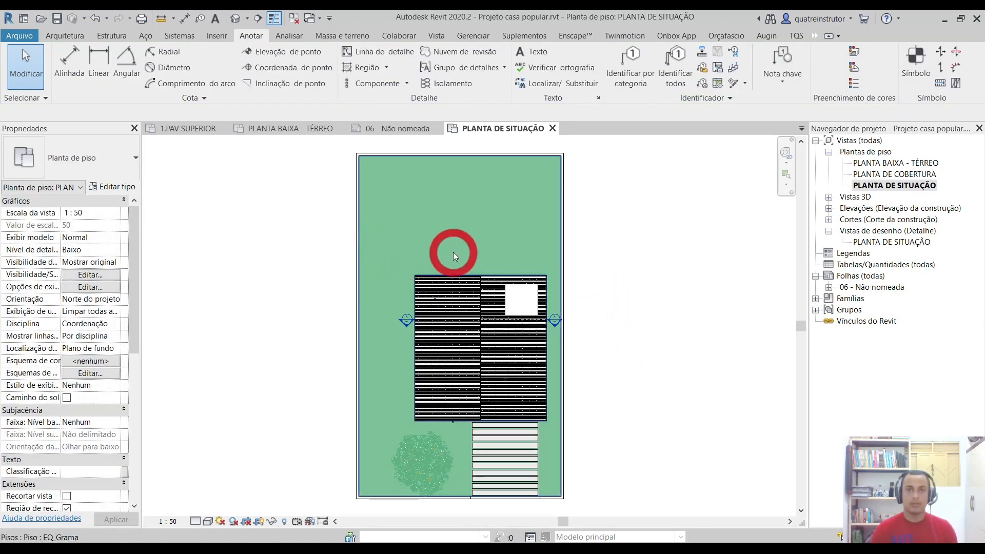
{"action": "scroll", "coordinate": [436, 253], "scroll_direction": "down", "scroll_amount": 5}
{"action": "middle_click_drag", "start_coordinate": [451, 275], "coordinate": [456, 345]}
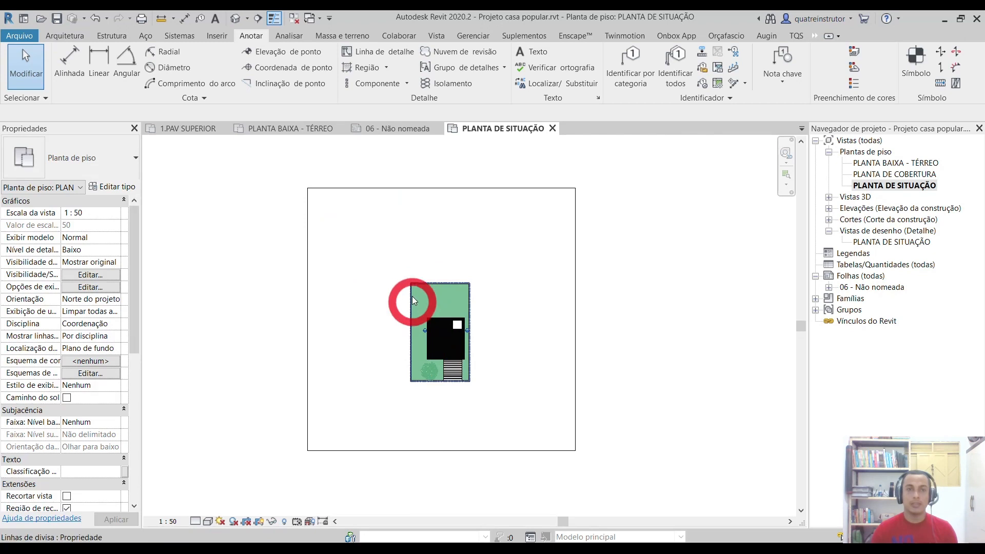
{"action": "left_click", "coordinate": [571, 289]}
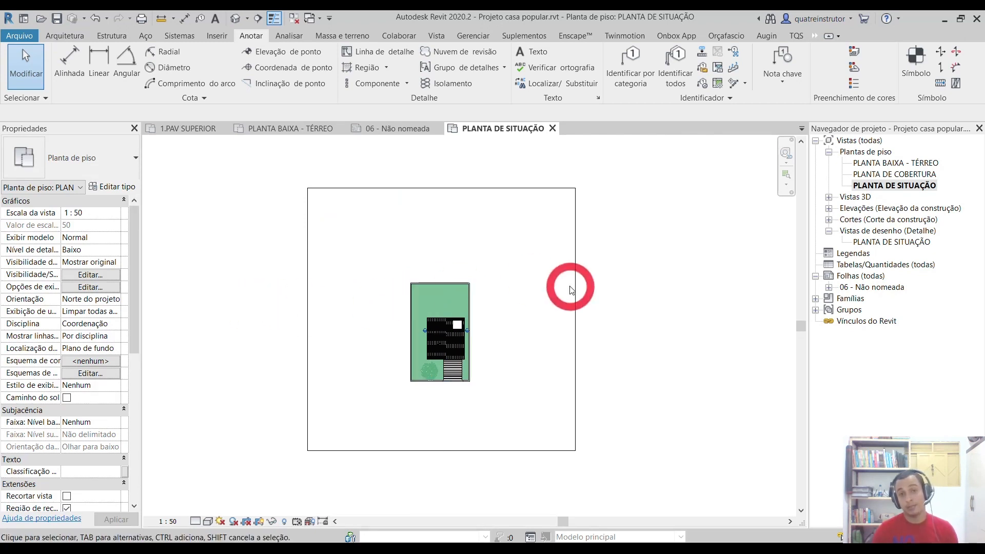
{"action": "left_click", "coordinate": [488, 279]}
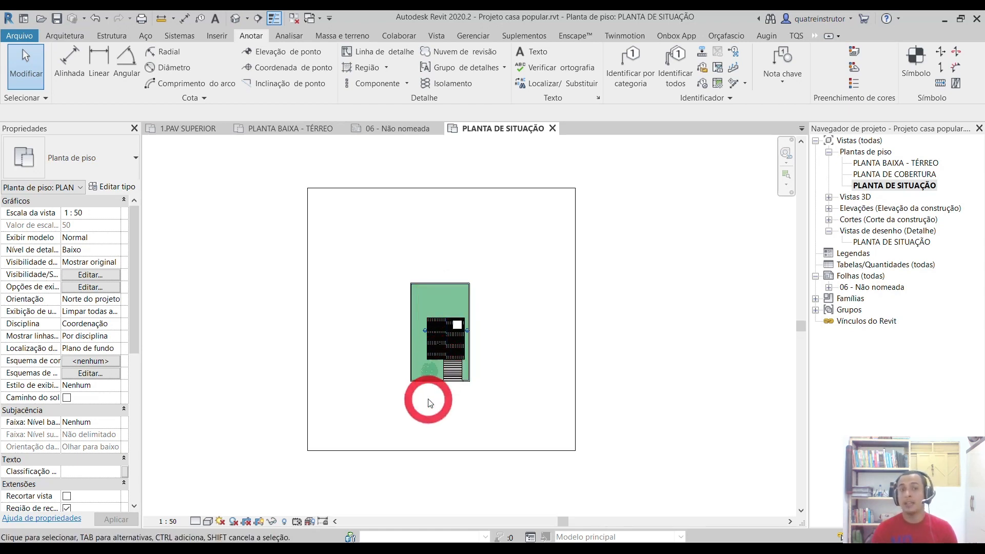
- Reveal the hidden elements, inspect the project base point at the lot's lower-left corner, and return to the normal display
{"action": "scroll", "coordinate": [419, 383], "scroll_direction": "up", "scroll_amount": 2}
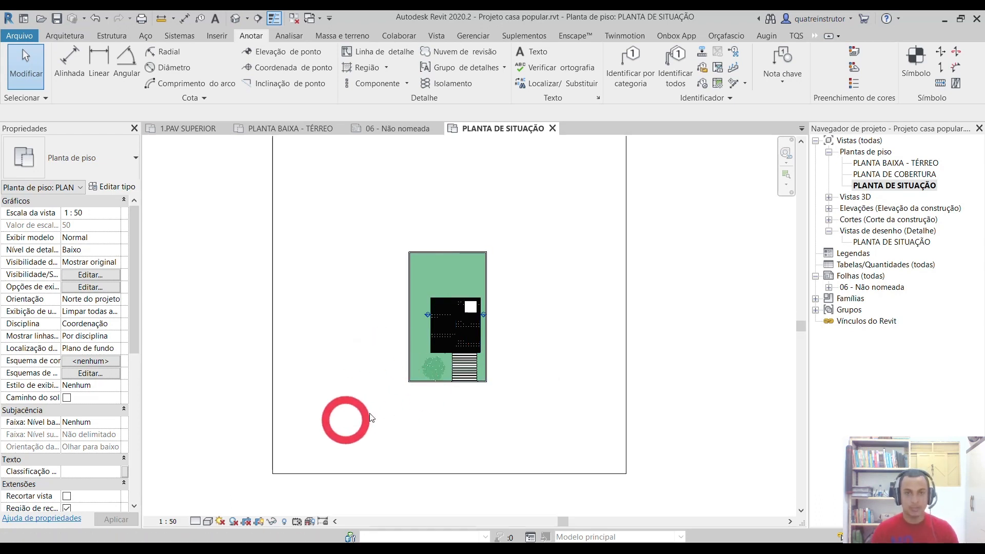
{"action": "scroll", "coordinate": [408, 385], "scroll_direction": "up", "scroll_amount": 3}
{"action": "left_click", "coordinate": [407, 384]}
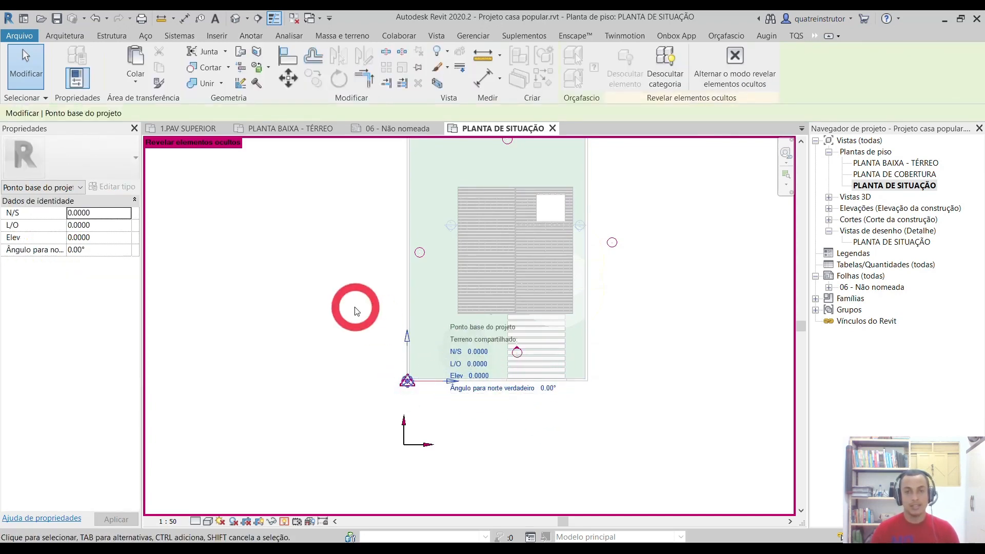
{"action": "left_click", "coordinate": [357, 312]}
{"action": "scroll", "coordinate": [357, 312], "scroll_direction": "down", "scroll_amount": 4}
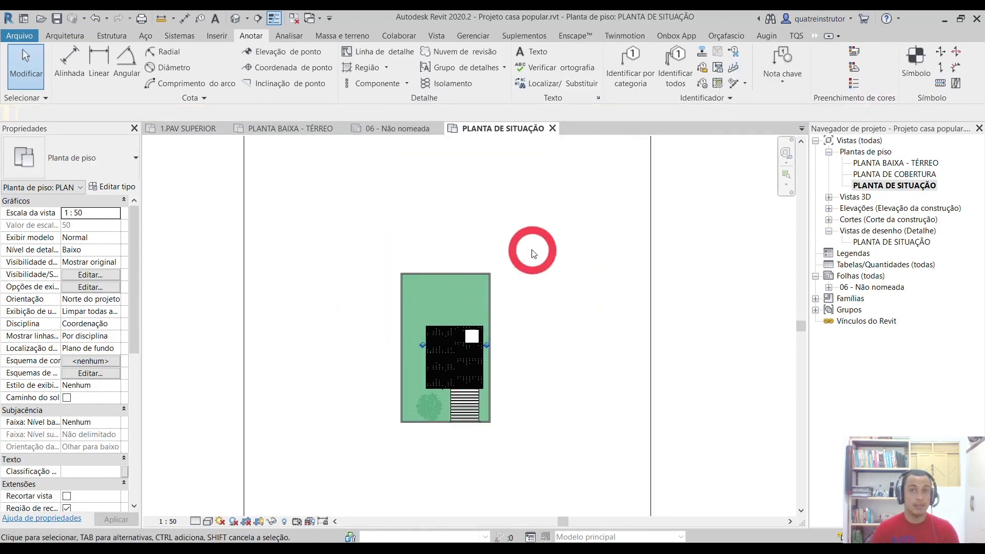
{"action": "scroll", "coordinate": [510, 333], "scroll_direction": "down", "scroll_amount": 3}
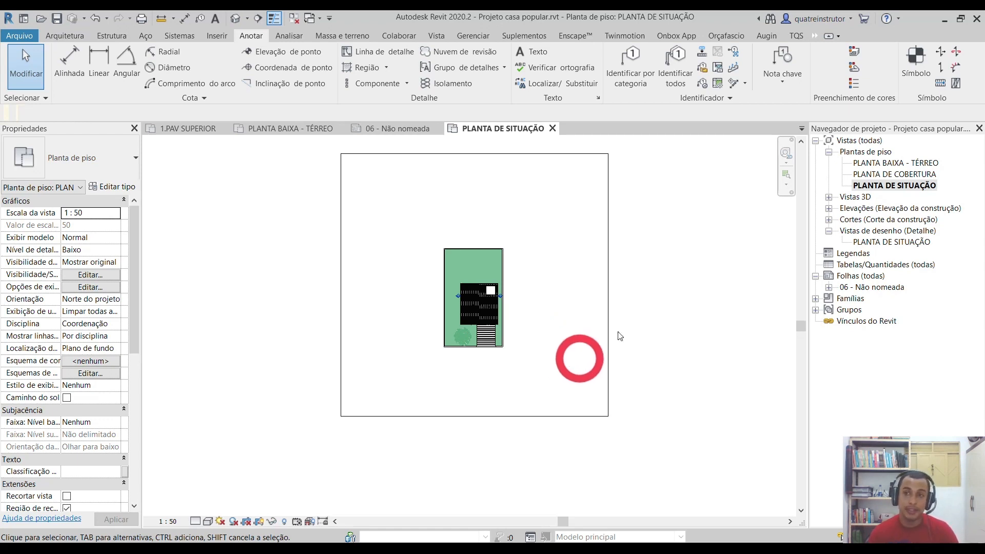
- Set the PLANTA DE SITUAÇÃO floor plan's orientation to true north (Norte verdadeiro)
{"action": "left_click", "coordinate": [96, 300]}
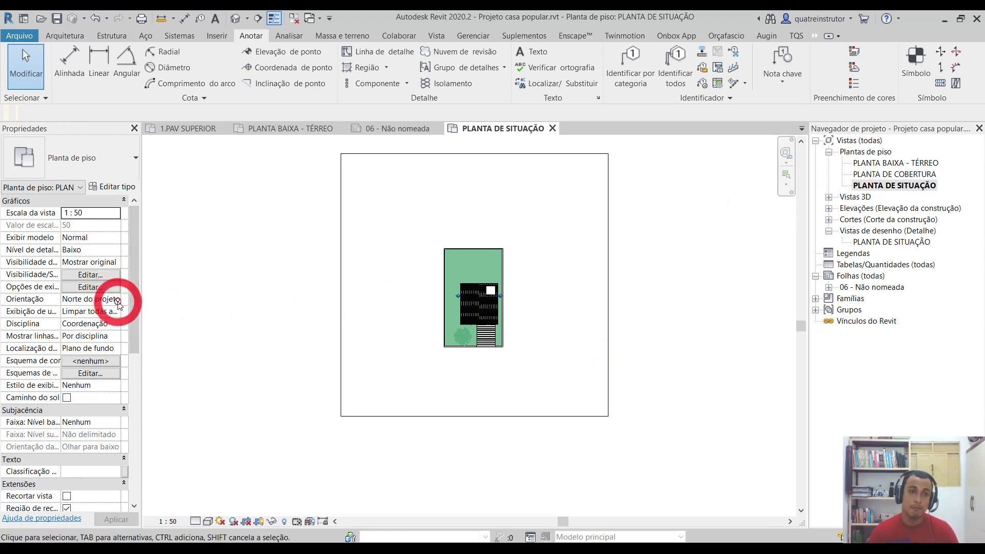
{"action": "left_click", "coordinate": [116, 299]}
{"action": "left_click", "coordinate": [120, 323]}
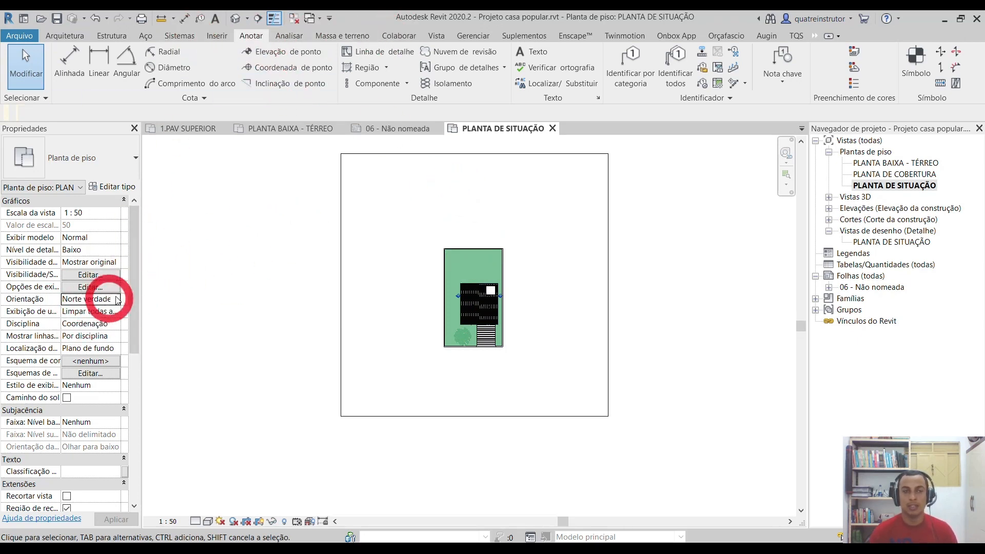
{"action": "left_click", "coordinate": [220, 36]}
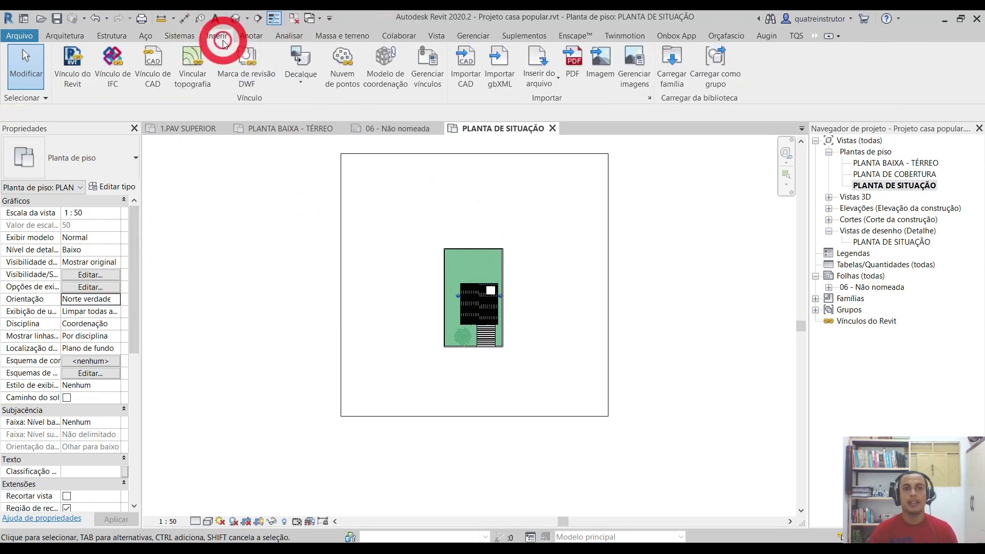
{"action": "left_click", "coordinate": [466, 82]}
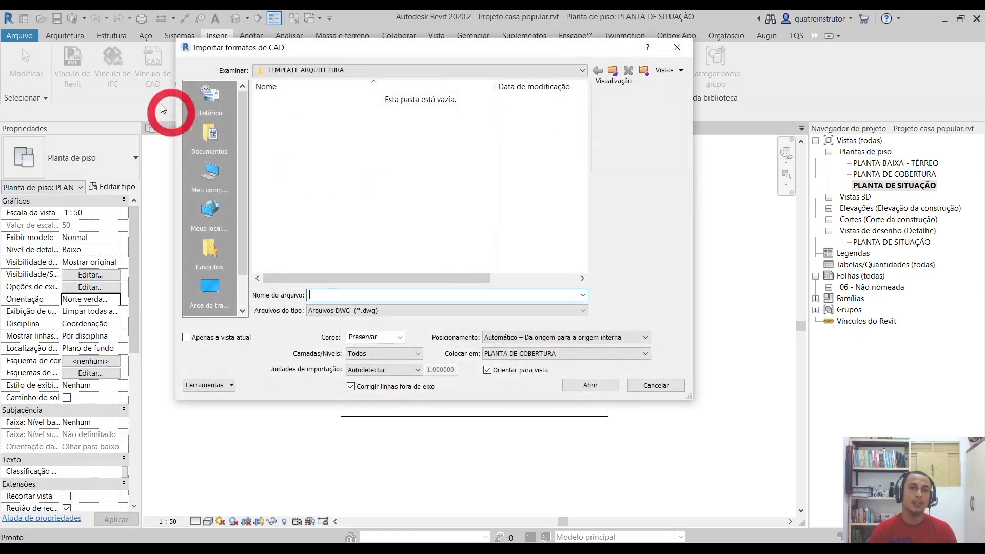
{"action": "left_click", "coordinate": [678, 47]}
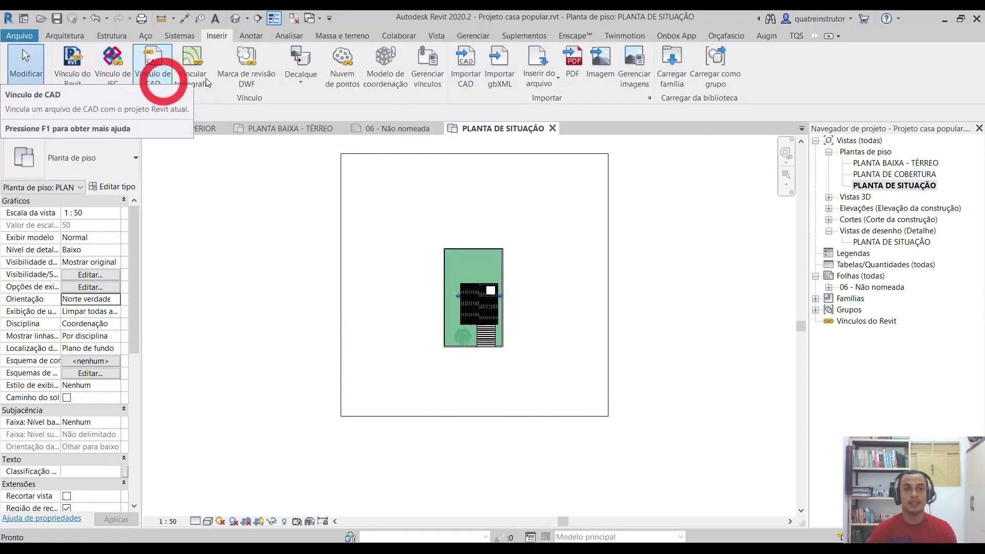
- Start a CAD import and choose BASE PARA SITUAÇÃO.dwg from the DWGs folder inside Downloads' PLANTA DE SITUAÇÃO folder
{"action": "left_click", "coordinate": [476, 71]}
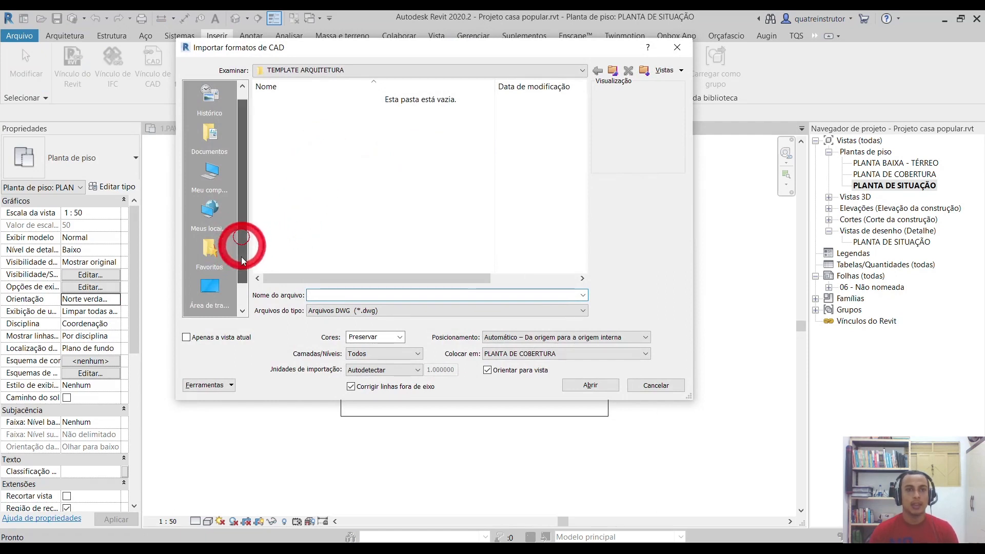
{"action": "scroll", "coordinate": [217, 247], "scroll_direction": "down", "scroll_amount": 1}
{"action": "left_click", "coordinate": [211, 143]}
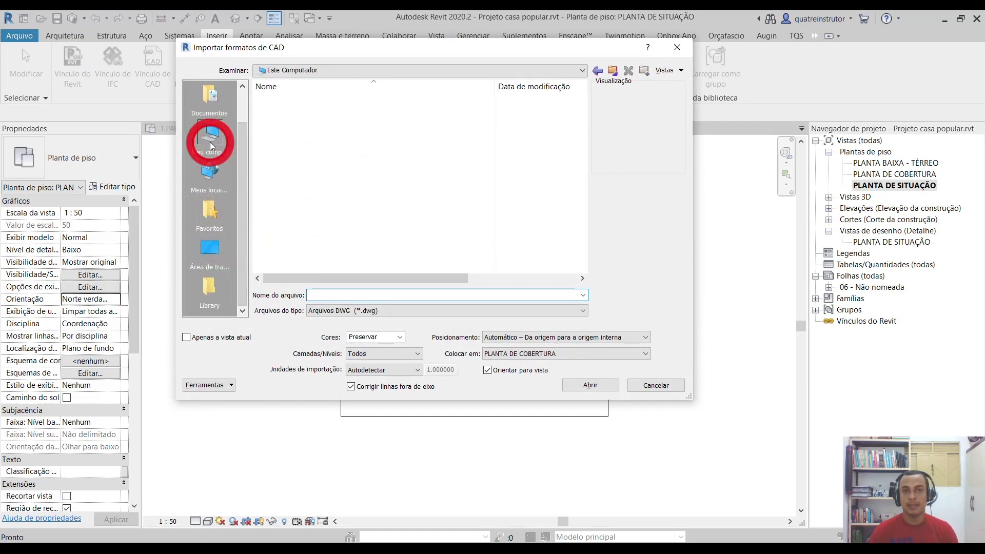
{"action": "double_click", "coordinate": [285, 134]}
{"action": "left_click", "coordinate": [308, 142]}
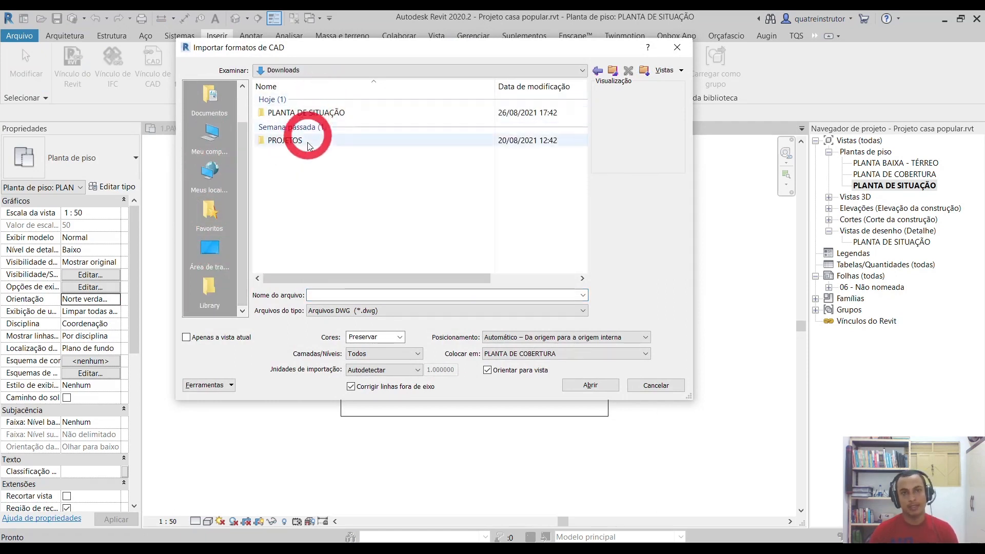
{"action": "double_click", "coordinate": [323, 113]}
{"action": "double_click", "coordinate": [313, 102]}
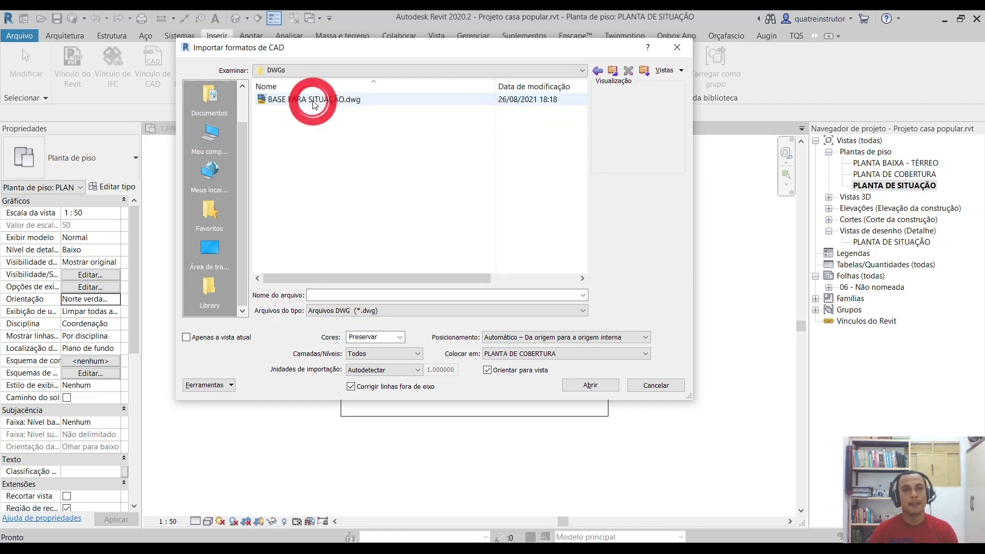
{"action": "left_click", "coordinate": [315, 101]}
{"action": "left_click", "coordinate": [425, 271]}
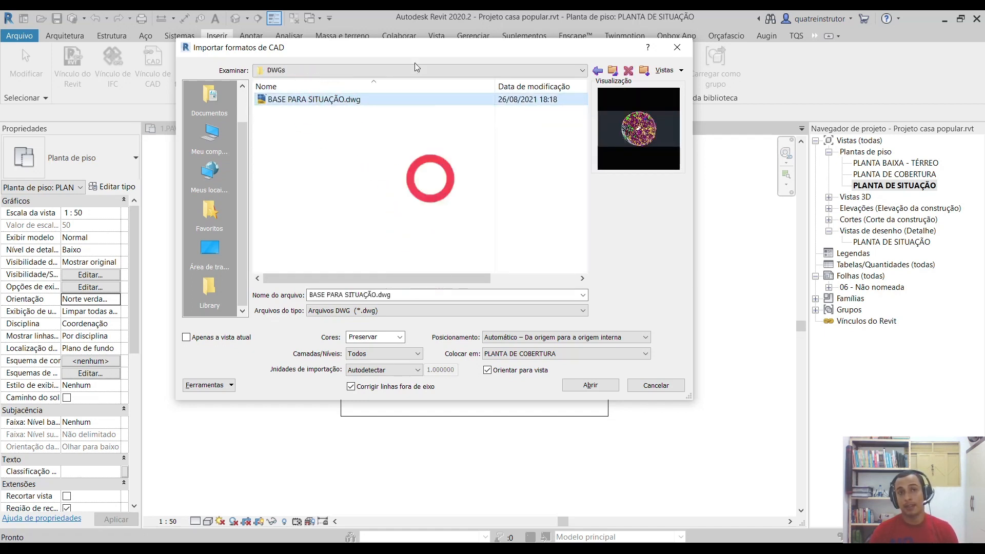
{"action": "left_click_drag", "start_coordinate": [418, 49], "coordinate": [344, 61]}
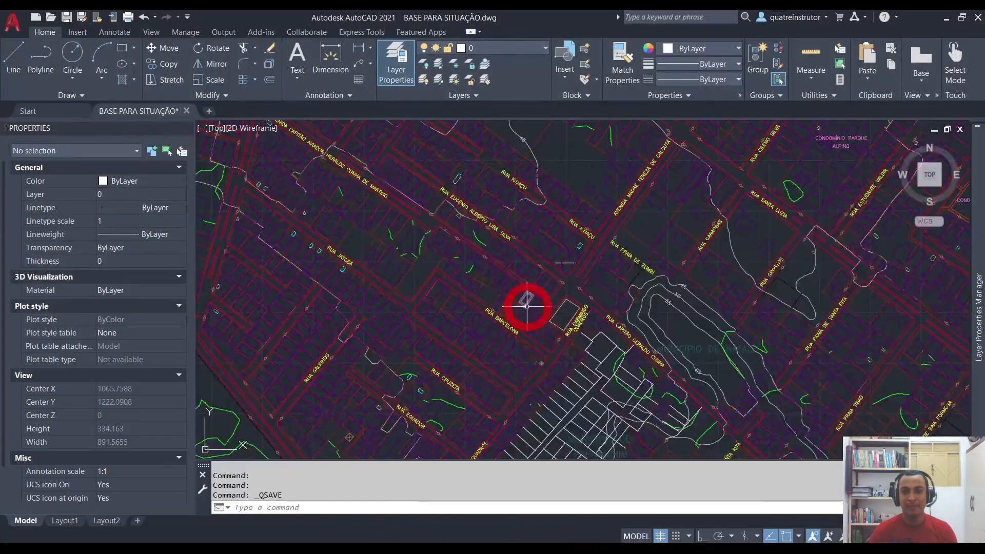
- Examine the full extent of the city map in AutoCAD and return to Revit's CAD import settings
{"action": "scroll", "coordinate": [529, 286], "scroll_direction": "down", "scroll_amount": 5}
{"action": "scroll", "coordinate": [571, 277], "scroll_direction": "up", "scroll_amount": 5}
{"action": "scroll", "coordinate": [546, 222], "scroll_direction": "down", "scroll_amount": 4}
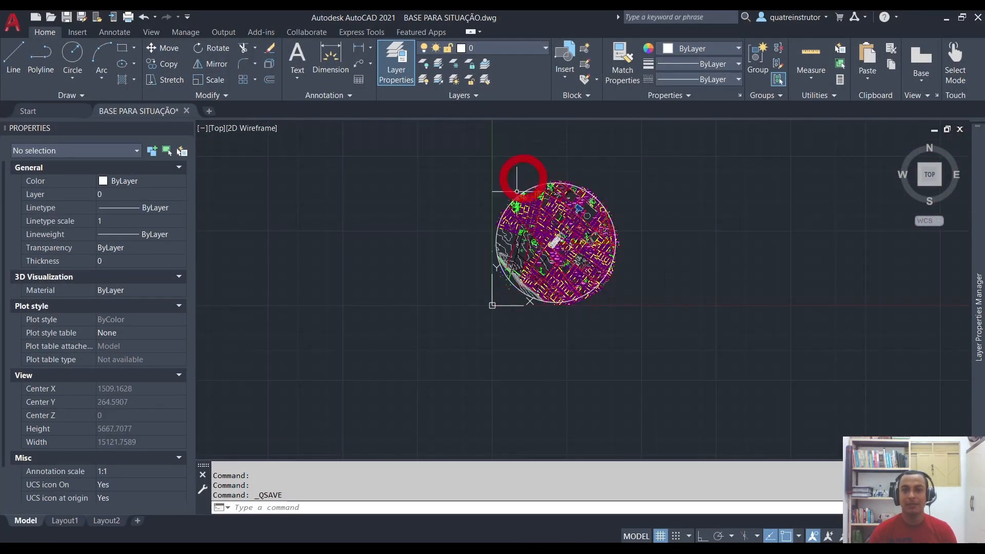
{"action": "scroll", "coordinate": [535, 253], "scroll_direction": "up", "scroll_amount": 4}
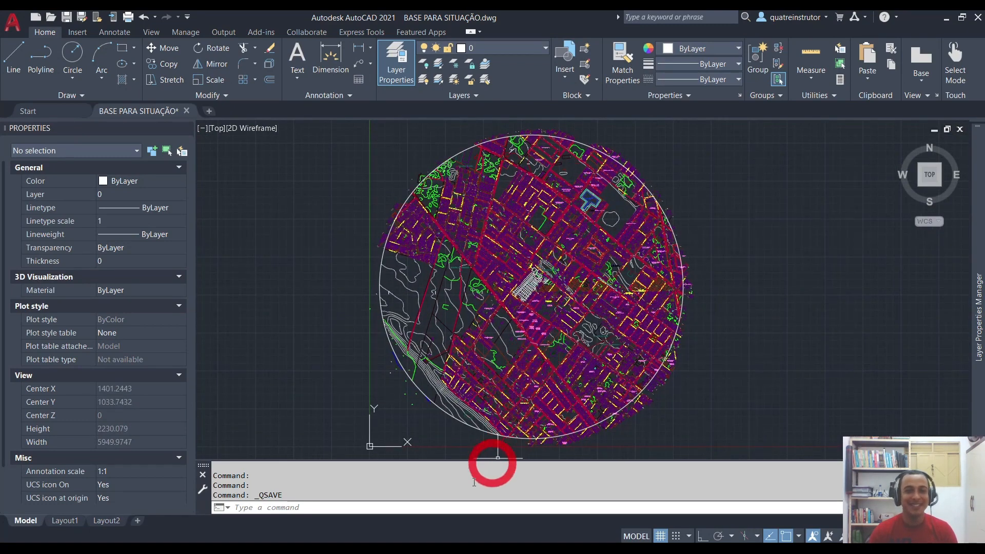
{"action": "mouse_move", "coordinate": [362, 541]}
{"action": "left_click", "coordinate": [364, 508]}
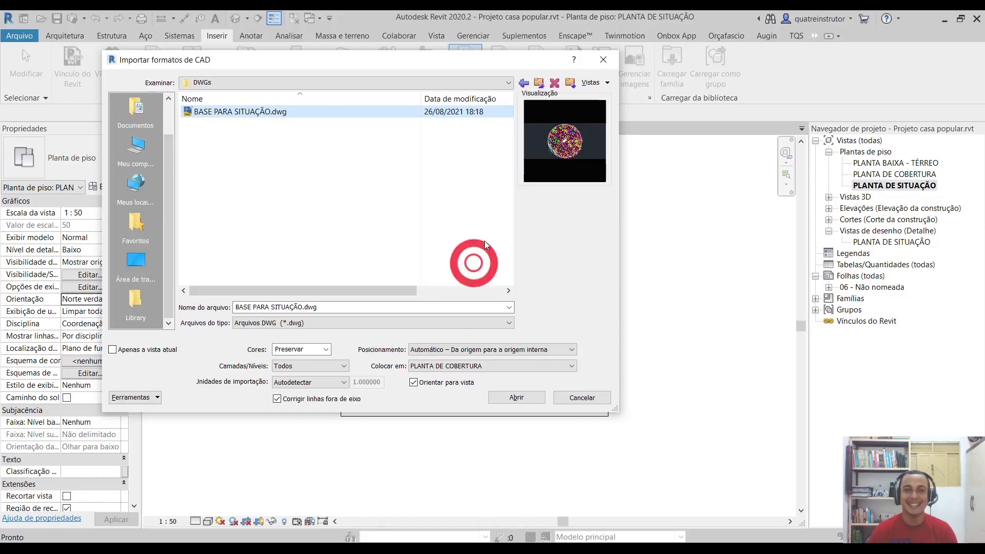
{"action": "left_click_drag", "start_coordinate": [286, 60], "coordinate": [259, 66]}
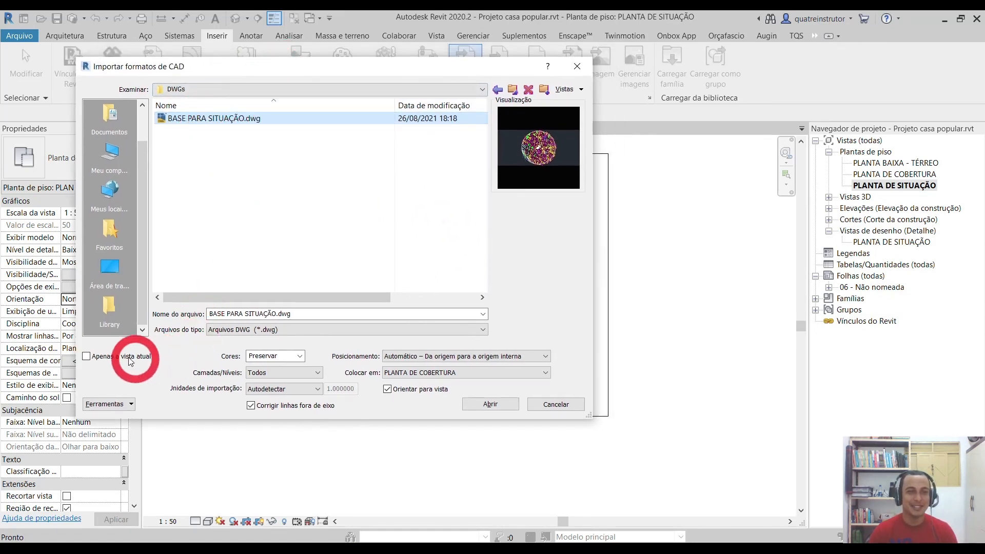
- Limit the import to the current view, keep the colours preserved, and set the units to metro and the positioning to Manual - Centro
{"action": "left_click", "coordinate": [87, 356]}
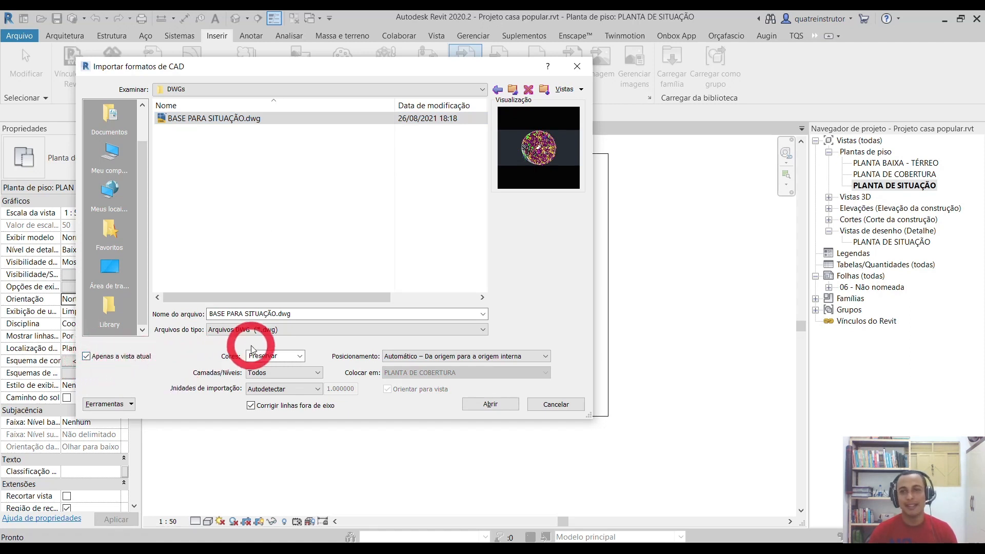
{"action": "left_click", "coordinate": [299, 356]}
{"action": "left_click", "coordinate": [298, 358]}
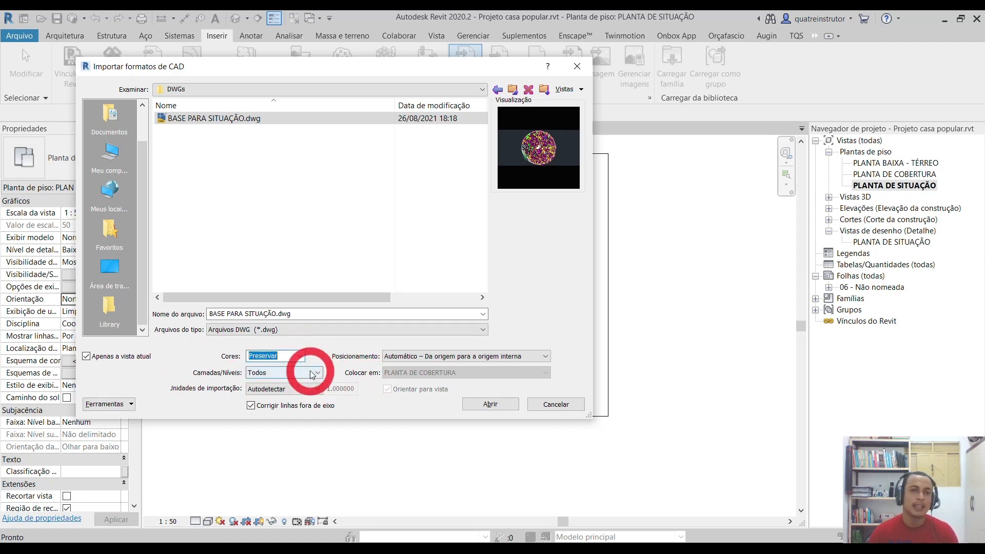
{"action": "left_click", "coordinate": [279, 389]}
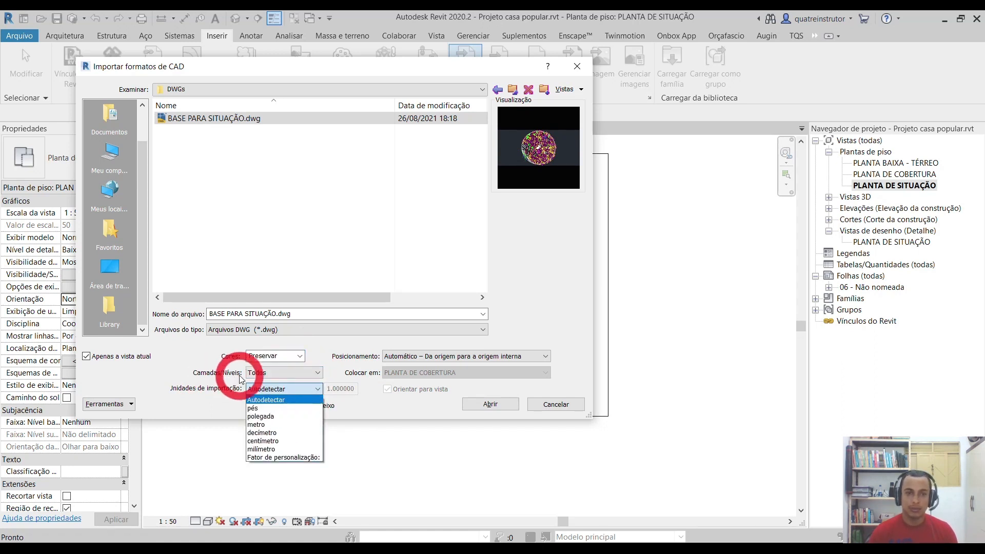
{"action": "left_click", "coordinate": [257, 424]}
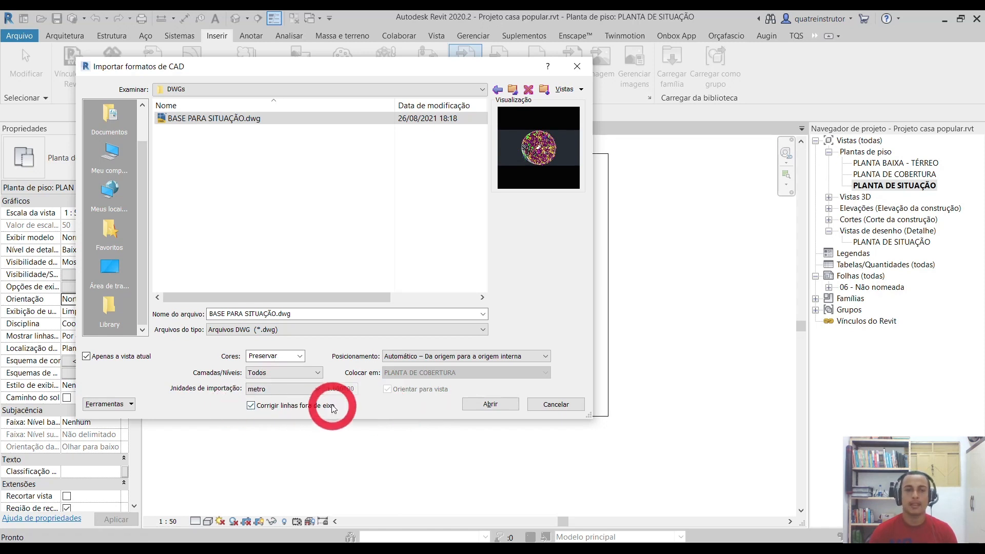
{"action": "left_click", "coordinate": [493, 356]}
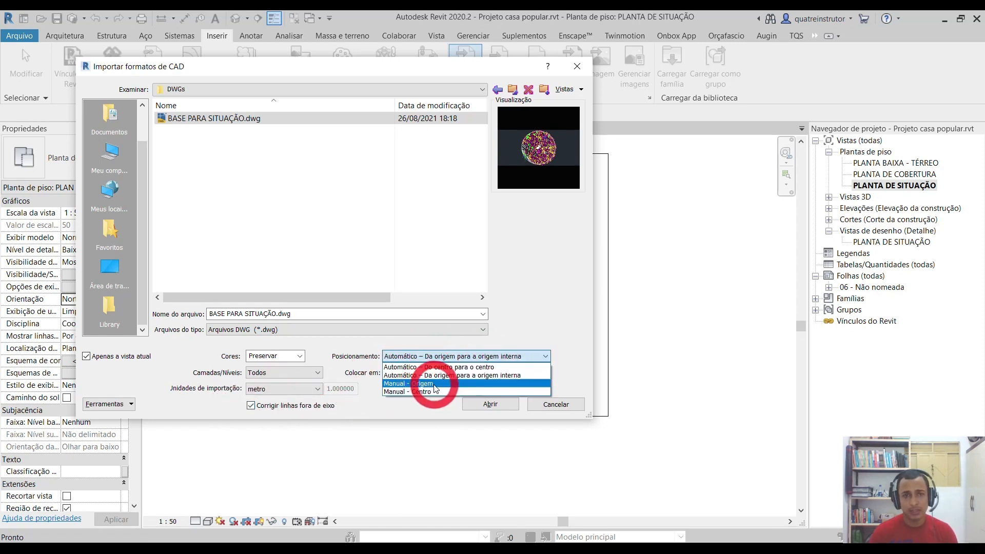
{"action": "left_click", "coordinate": [428, 393]}
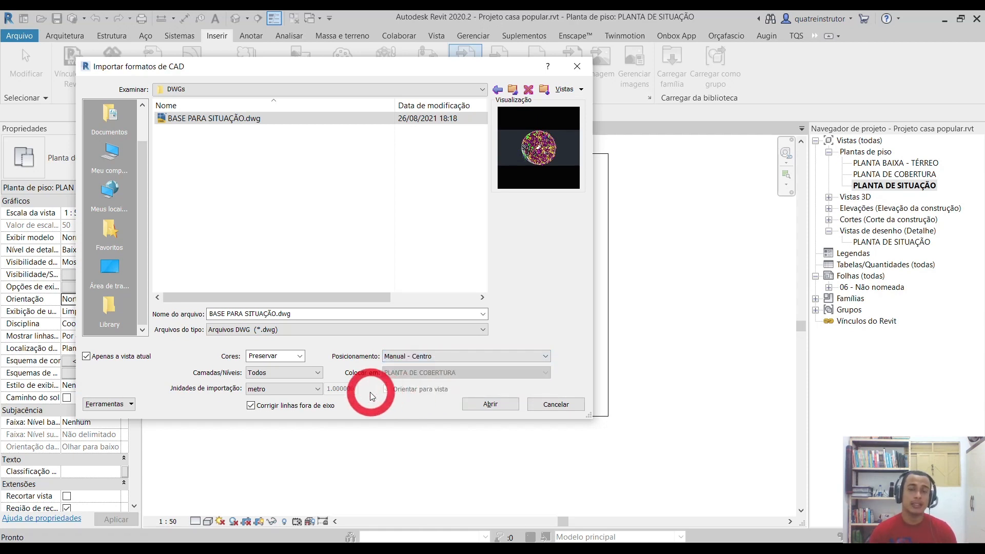
- Import the city map and place it manually around the project's lot in the PLANTA DE SITUAÇÃO view
{"action": "left_click", "coordinate": [505, 405]}
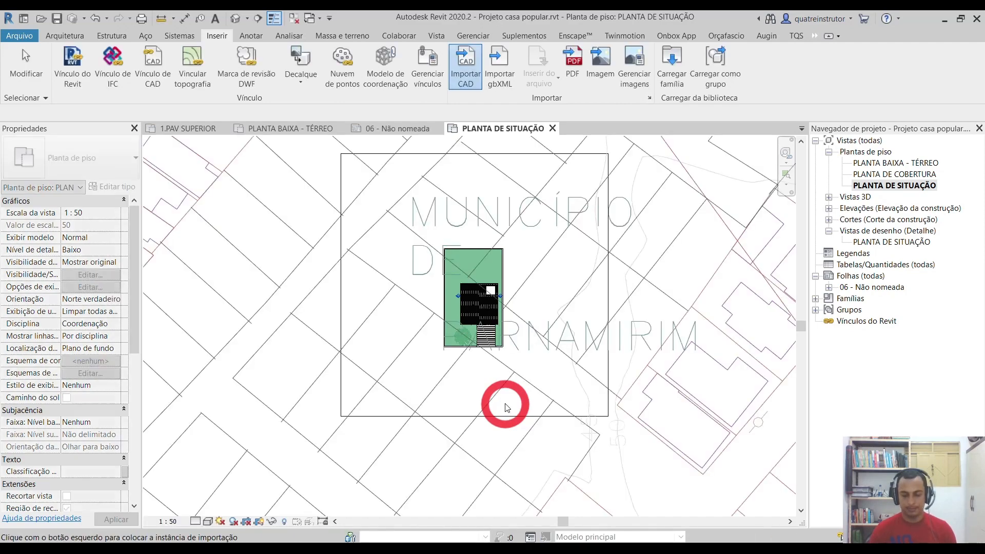
{"action": "left_click", "coordinate": [506, 407]}
{"action": "scroll", "coordinate": [508, 354], "scroll_direction": "down", "scroll_amount": 6}
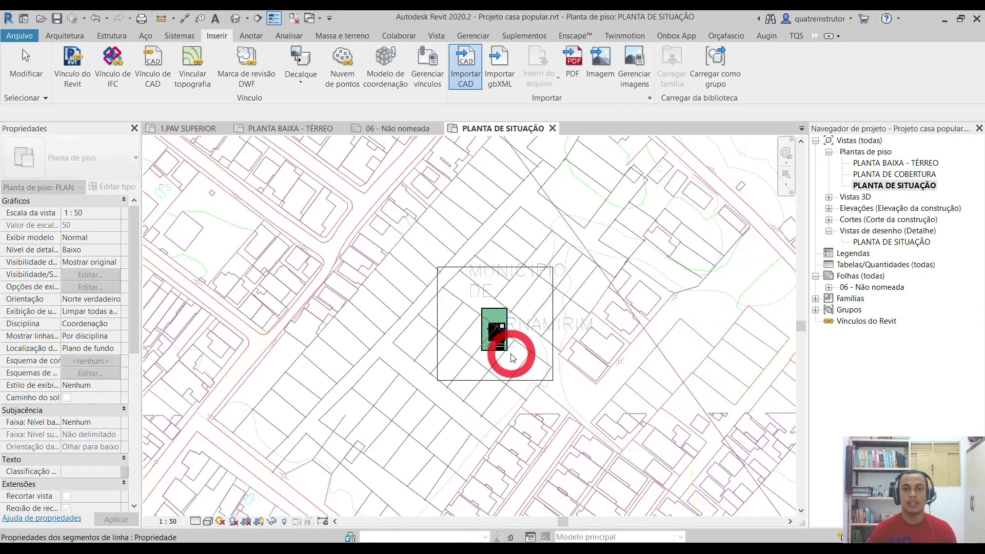
{"action": "scroll", "coordinate": [511, 358], "scroll_direction": "down", "scroll_amount": 2}
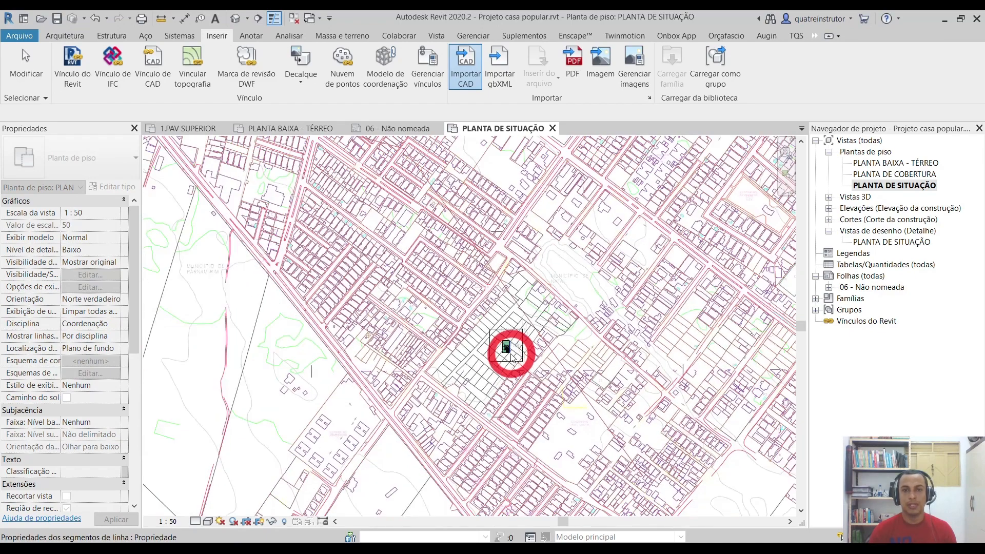
{"action": "scroll", "coordinate": [512, 358], "scroll_direction": "down", "scroll_amount": 3}
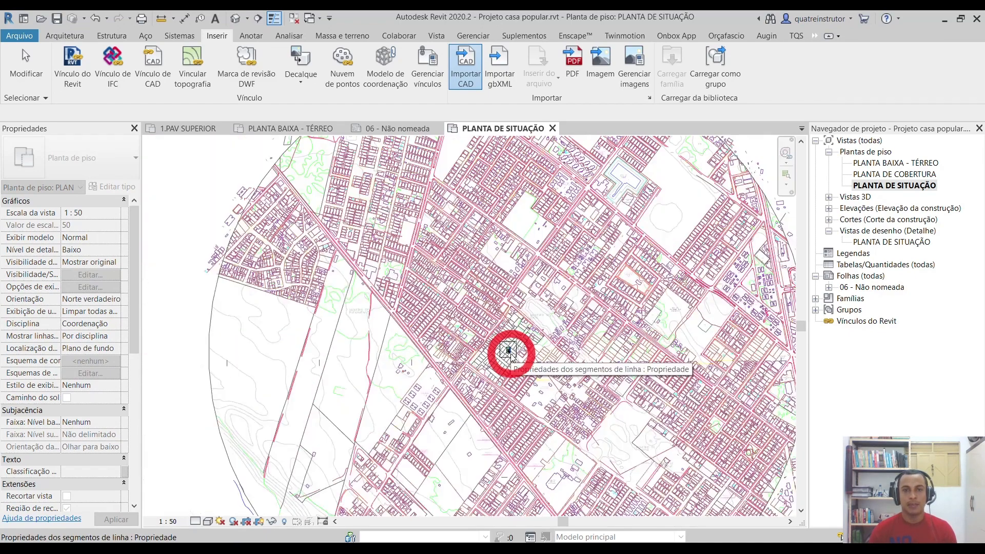
{"action": "scroll", "coordinate": [510, 353], "scroll_direction": "up", "scroll_amount": 8}
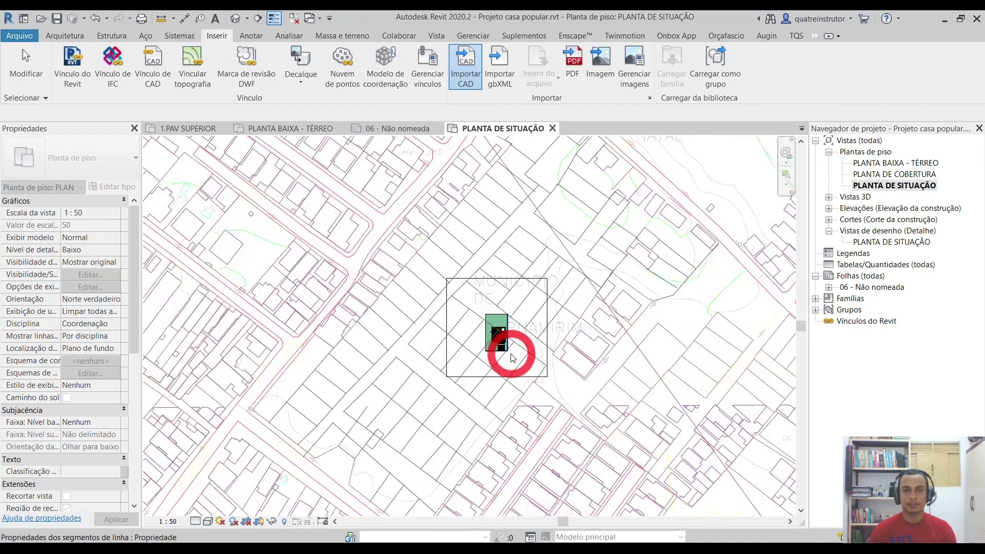
{"action": "left_click", "coordinate": [526, 320]}
- Locate the hatched lot on Rua Barcelona and select the imported city map
{"action": "scroll", "coordinate": [522, 366], "scroll_direction": "down", "scroll_amount": 3}
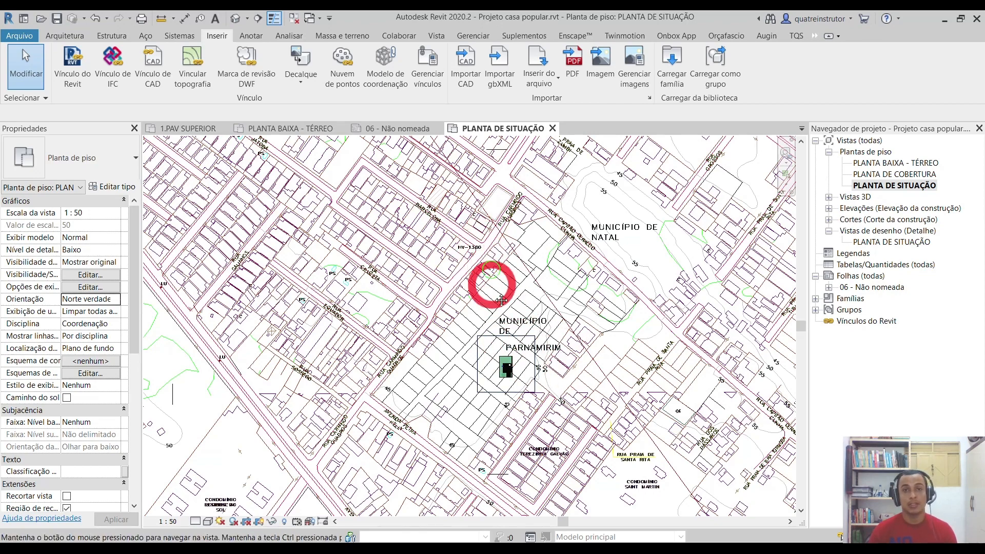
{"action": "scroll", "coordinate": [441, 231], "scroll_direction": "up", "scroll_amount": 9}
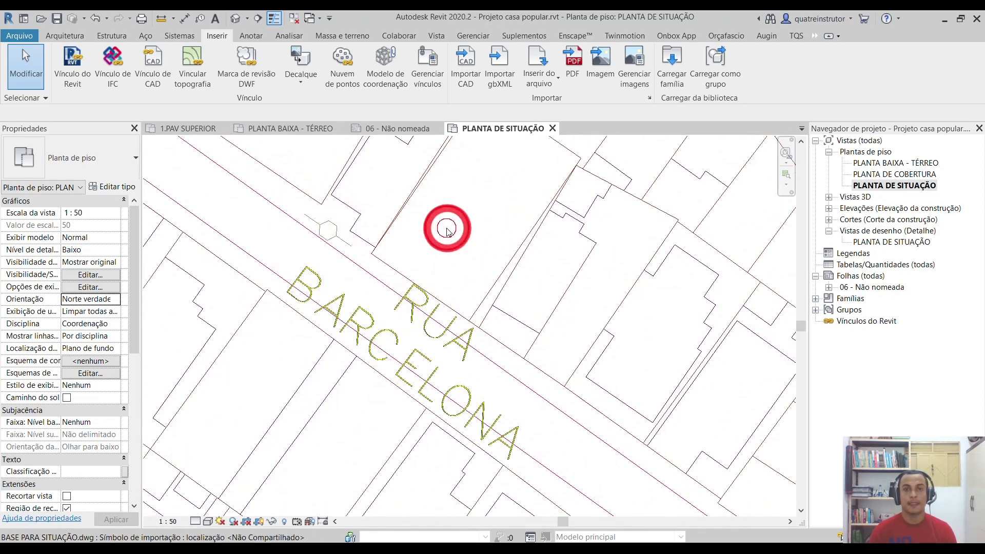
{"action": "left_click", "coordinate": [447, 230]}
{"action": "left_click_drag", "start_coordinate": [451, 215], "coordinate": [453, 277]}
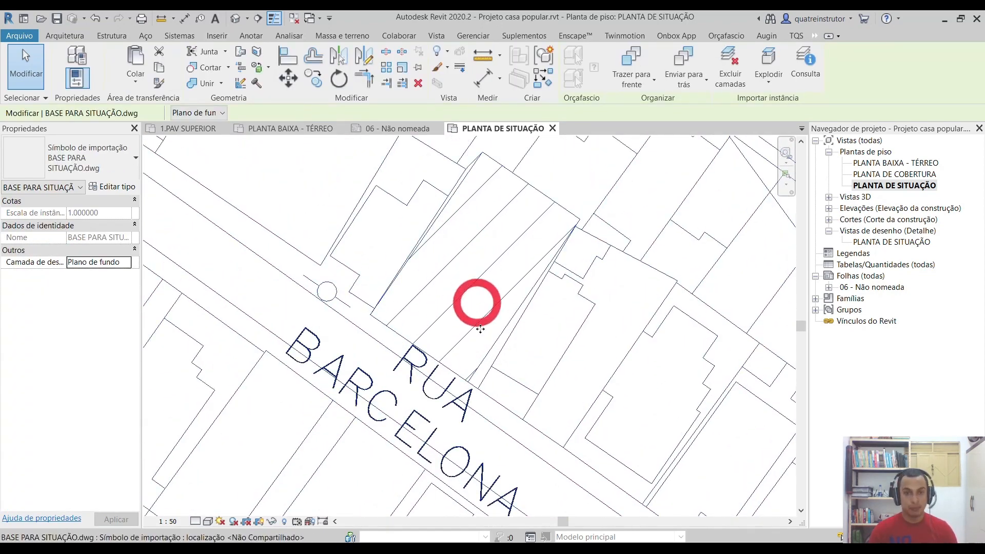
{"action": "left_click_drag", "start_coordinate": [483, 344], "coordinate": [473, 372]}
{"action": "key", "text": "m"}
{"action": "key", "text": "v"}
{"action": "left_click", "coordinate": [470, 381]}
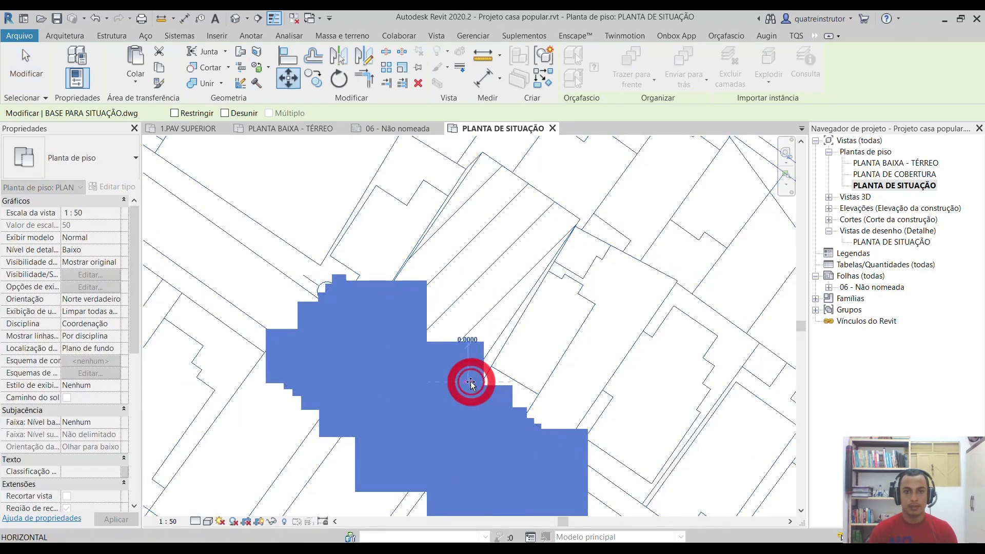
{"action": "scroll", "coordinate": [470, 380], "scroll_direction": "down", "scroll_amount": 4}
{"action": "scroll", "coordinate": [471, 381], "scroll_direction": "down", "scroll_amount": 1}
{"action": "middle_click_drag", "start_coordinate": [471, 382], "coordinate": [397, 268]}
{"action": "key", "text": "Escape"}
- Move the imported map from the left front corner of the Rua Barcelona lot to the lower-left wall corner of the project's lot
{"action": "scroll", "coordinate": [374, 257], "scroll_direction": "up", "scroll_amount": 4}
{"action": "scroll", "coordinate": [369, 247], "scroll_direction": "up", "scroll_amount": 3}
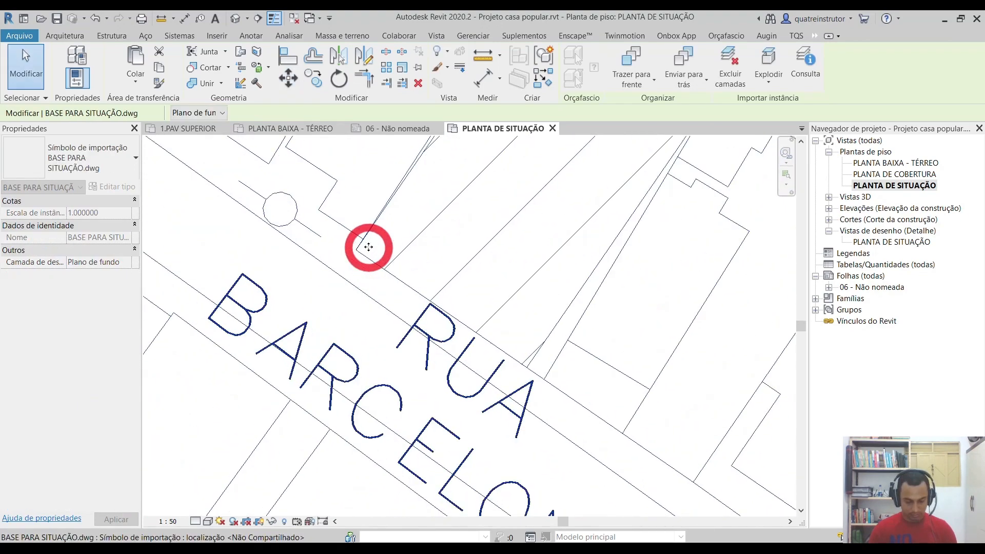
{"action": "key", "text": "m"}
{"action": "key", "text": "v"}
{"action": "scroll", "coordinate": [354, 253], "scroll_direction": "down", "scroll_amount": 6}
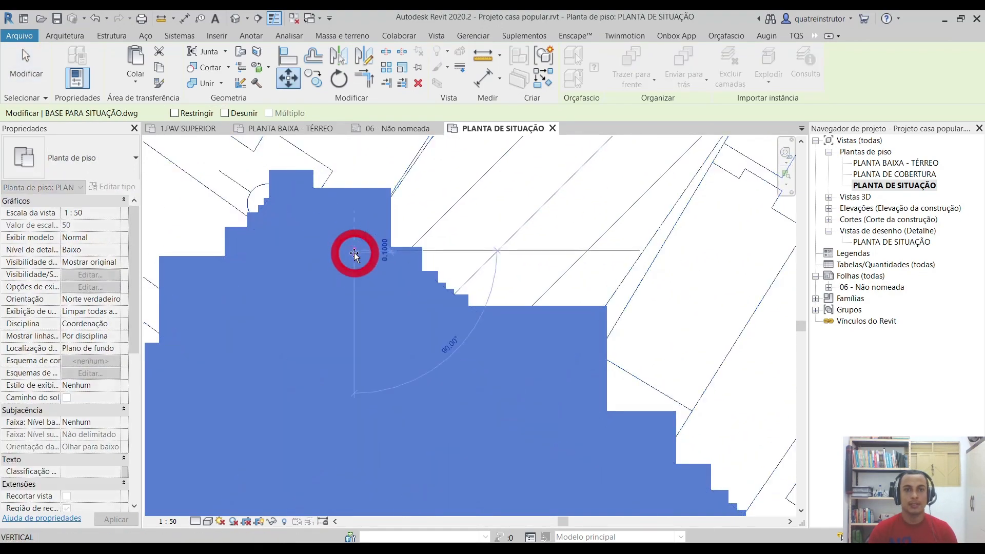
{"action": "scroll", "coordinate": [418, 385], "scroll_direction": "up", "scroll_amount": 8}
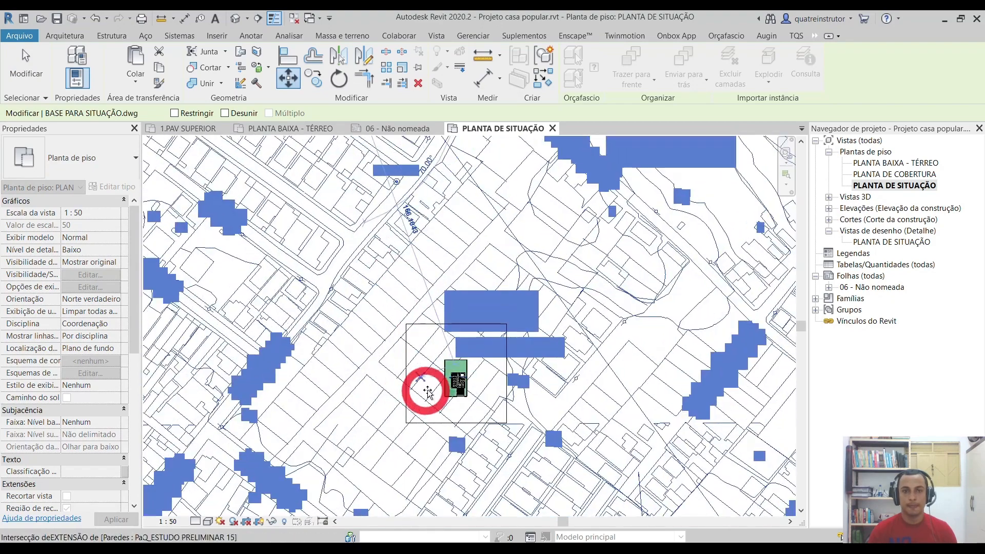
{"action": "left_click", "coordinate": [561, 410]}
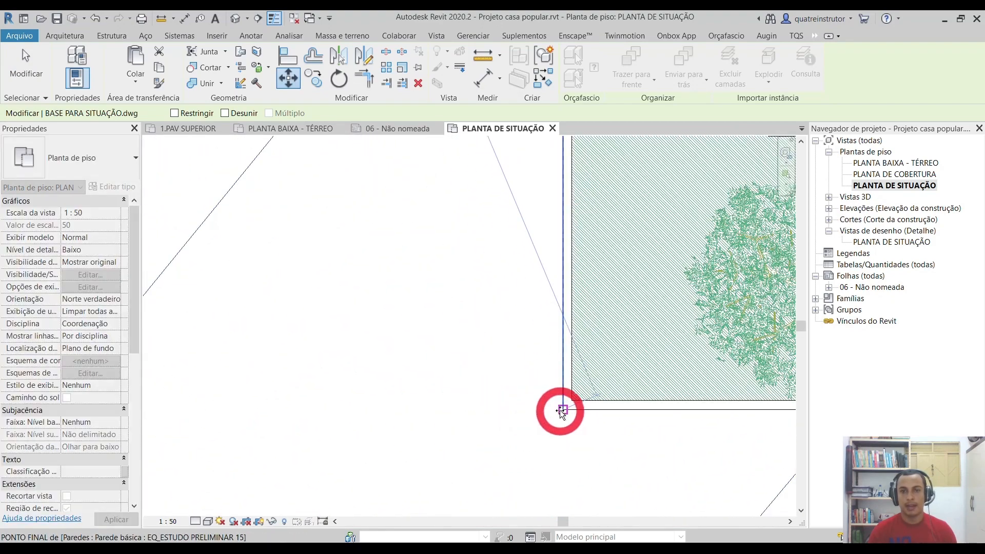
{"action": "scroll", "coordinate": [359, 390], "scroll_direction": "down", "scroll_amount": 4}
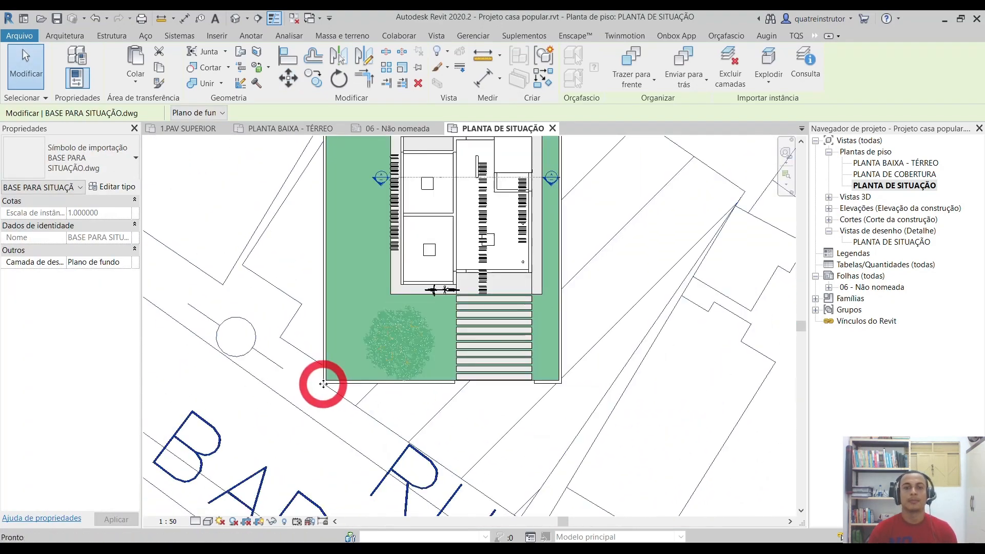
{"action": "key", "text": "Escape"}
{"action": "key", "text": "Escape"}
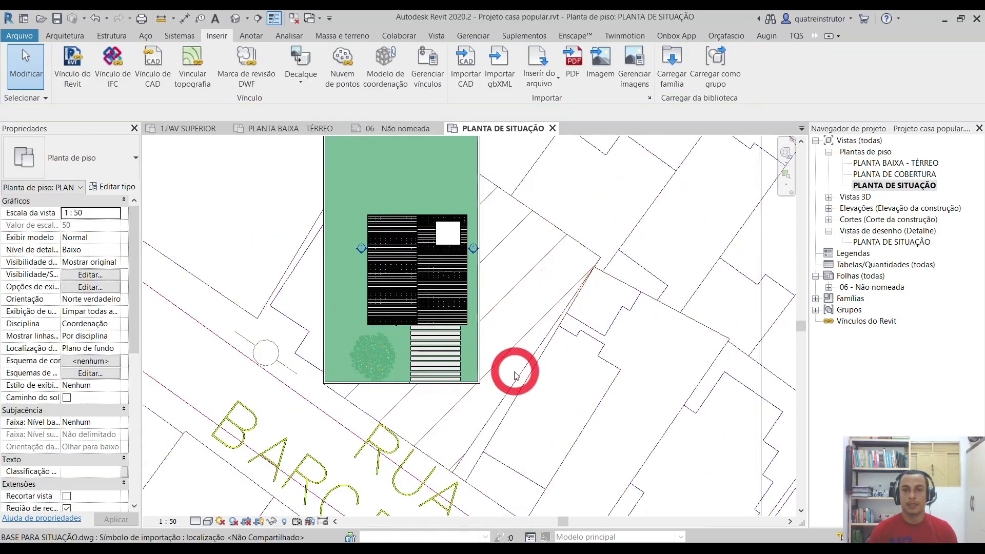
- Examine how the project's lot lines up with the hatched map lot on Rua Barcelona, and check the view's orientation setting
{"action": "scroll", "coordinate": [559, 295], "scroll_direction": "down", "scroll_amount": 6}
{"action": "scroll", "coordinate": [575, 268], "scroll_direction": "down", "scroll_amount": 2}
{"action": "middle_click_drag", "start_coordinate": [568, 273], "coordinate": [479, 352]}
{"action": "scroll", "coordinate": [466, 246], "scroll_direction": "down", "scroll_amount": 1}
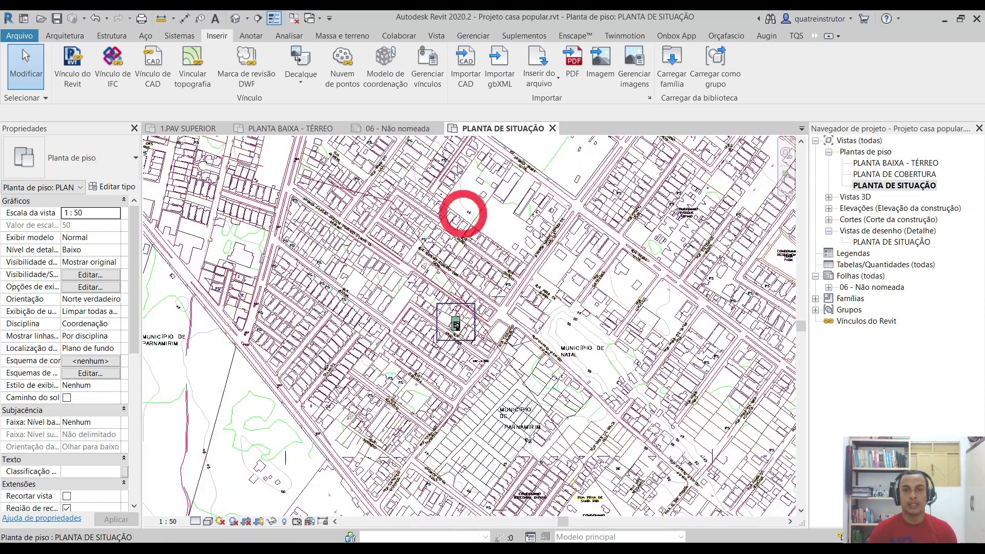
{"action": "scroll", "coordinate": [497, 355], "scroll_direction": "up", "scroll_amount": 3}
{"action": "scroll", "coordinate": [411, 290], "scroll_direction": "up", "scroll_amount": 7}
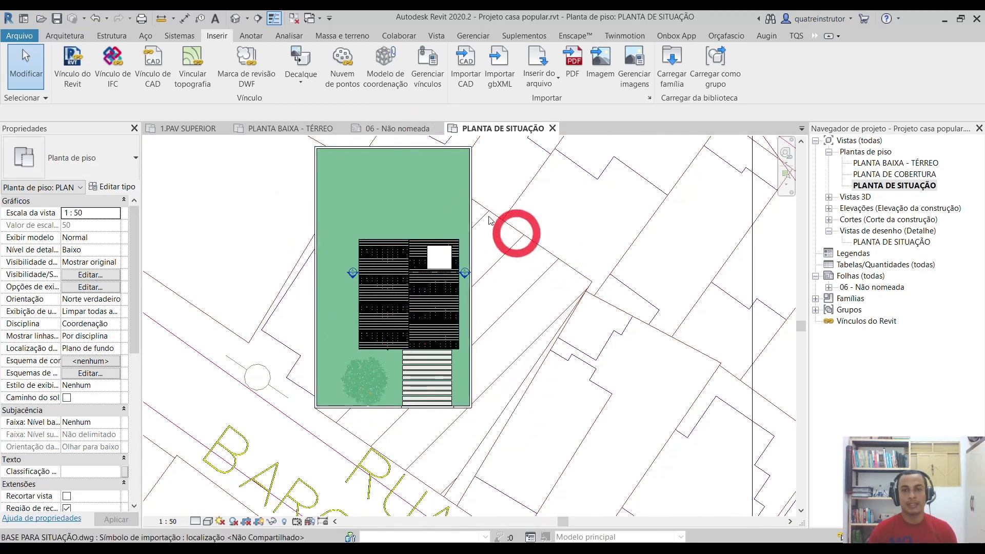
{"action": "scroll", "coordinate": [410, 294], "scroll_direction": "down", "scroll_amount": 2}
{"action": "middle_click_drag", "start_coordinate": [449, 295], "coordinate": [504, 295]}
{"action": "left_click", "coordinate": [103, 299]}
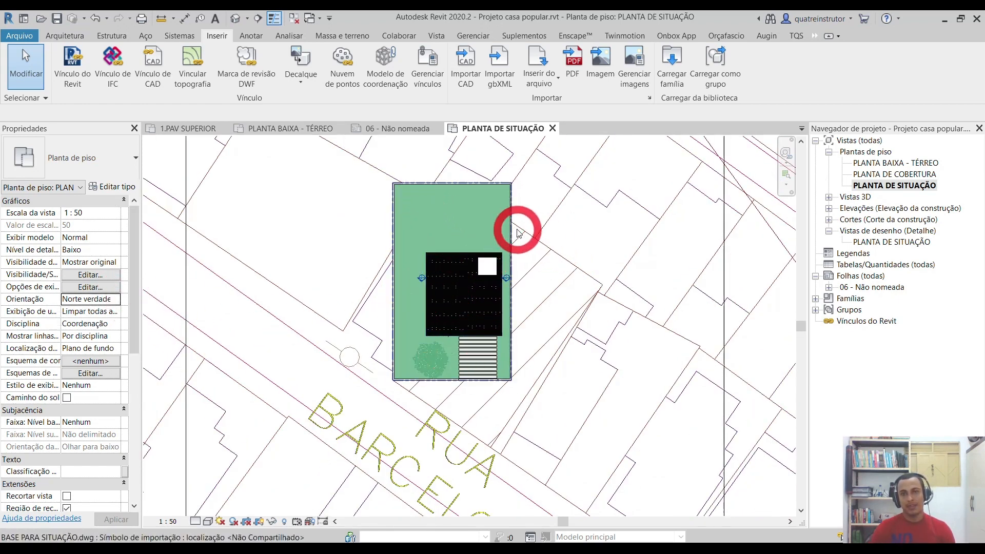
{"action": "scroll", "coordinate": [401, 387], "scroll_direction": "up", "scroll_amount": 2}
{"action": "scroll", "coordinate": [398, 382], "scroll_direction": "up", "scroll_amount": 1}
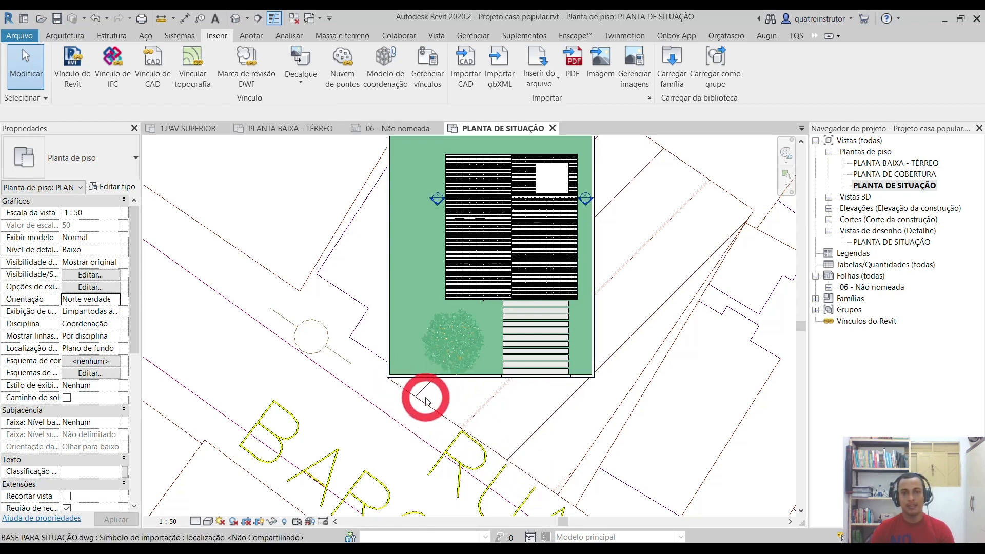
{"action": "scroll", "coordinate": [432, 395], "scroll_direction": "down", "scroll_amount": 1}
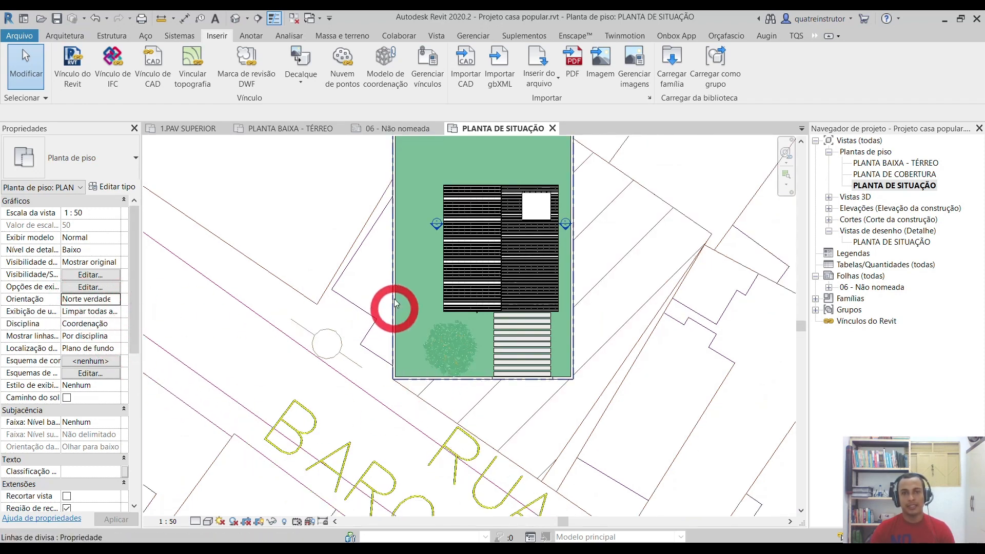
{"action": "scroll", "coordinate": [389, 258], "scroll_direction": "down", "scroll_amount": 2}
{"action": "middle_click_drag", "start_coordinate": [379, 209], "coordinate": [374, 237]}
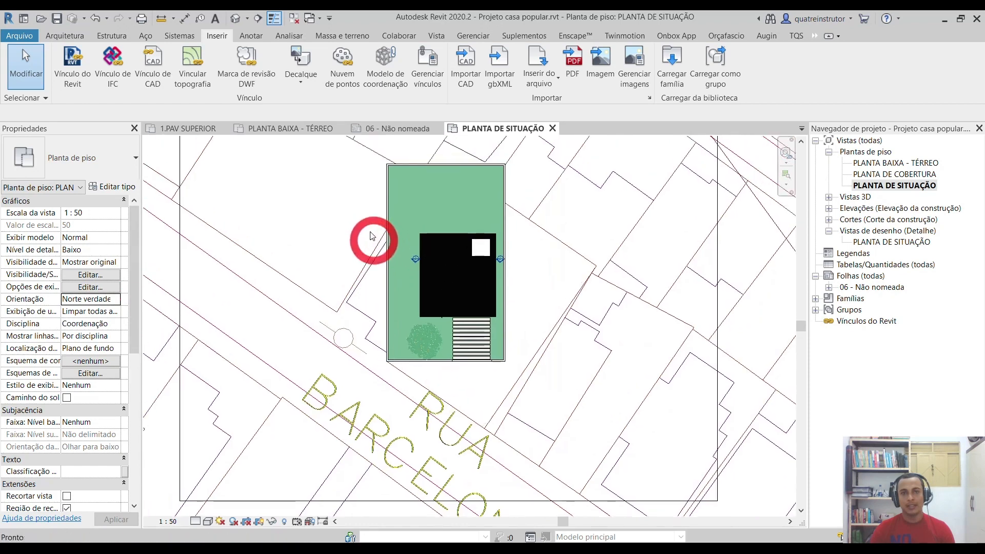
{"action": "scroll", "coordinate": [393, 374], "scroll_direction": "up", "scroll_amount": 3}
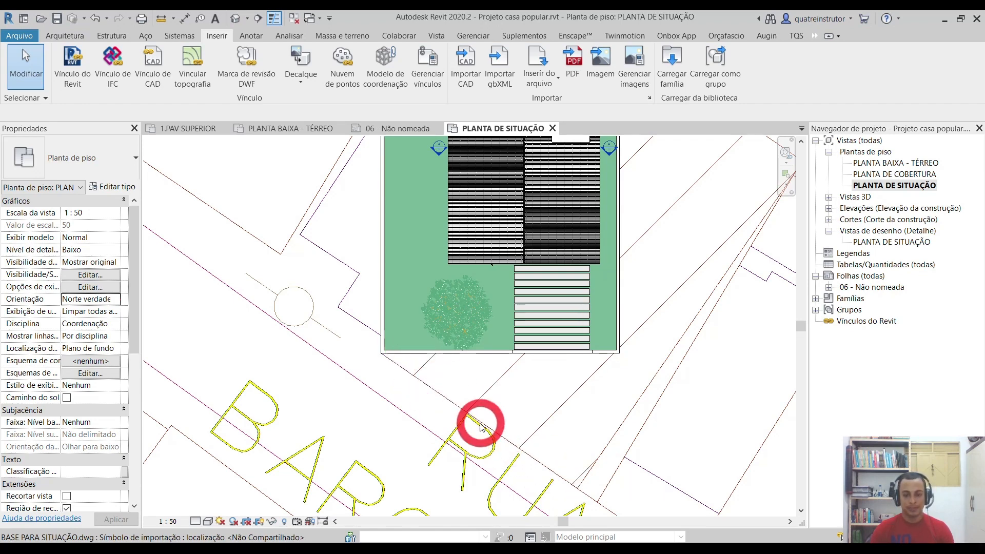
{"action": "left_click", "coordinate": [840, 536]}
{"action": "left_click", "coordinate": [839, 475]}
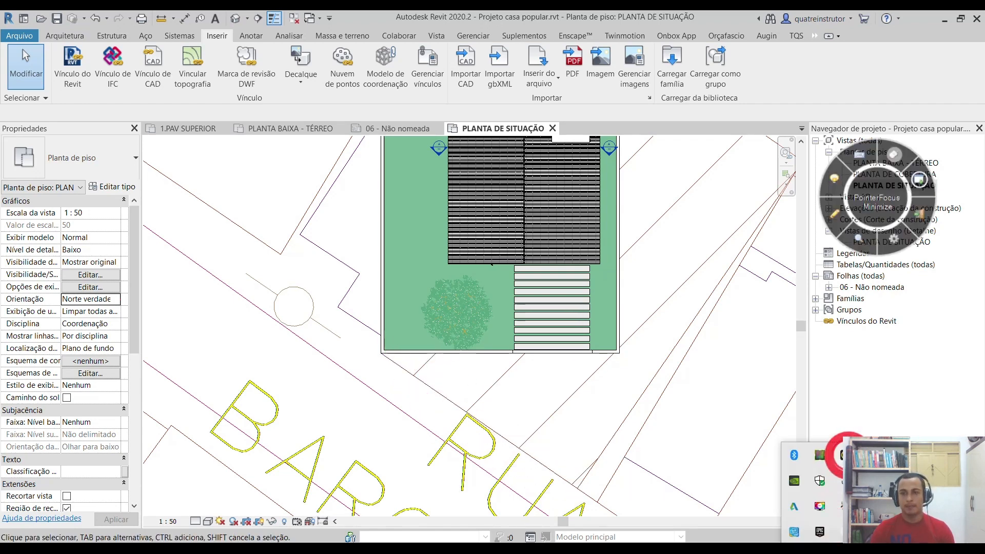
{"action": "left_click_drag", "start_coordinate": [876, 195], "coordinate": [705, 361]}
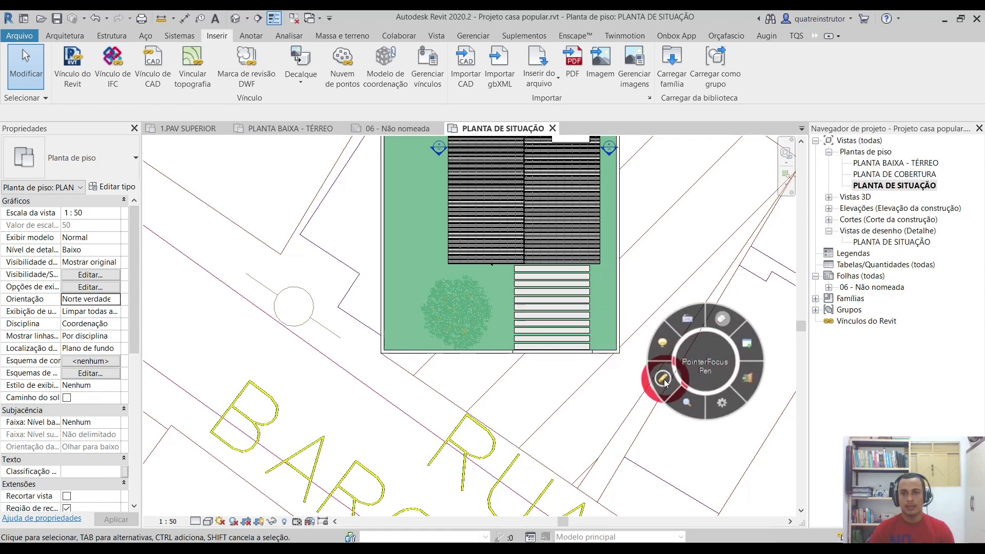
{"action": "left_click", "coordinate": [663, 384]}
{"action": "left_click_drag", "start_coordinate": [378, 352], "coordinate": [434, 352]}
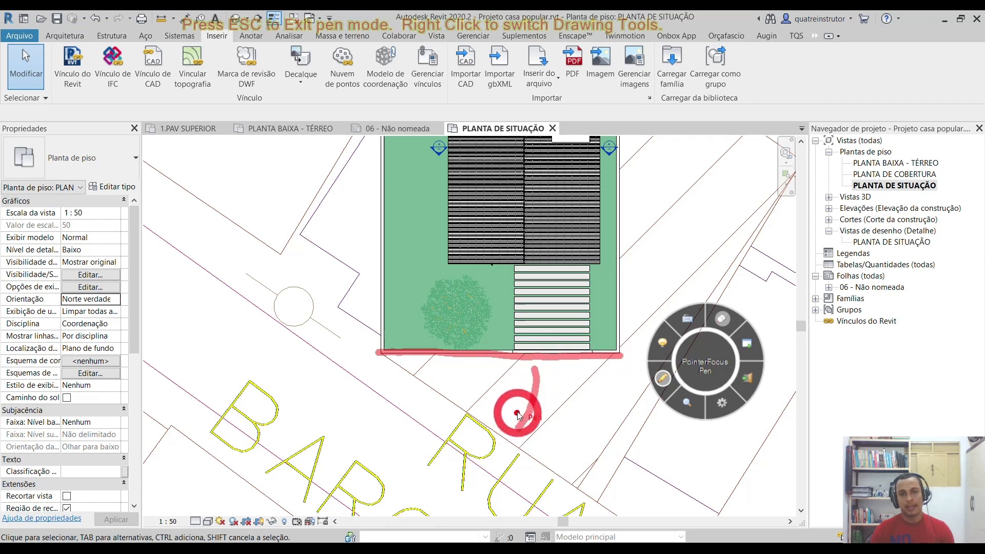
{"action": "left_click_drag", "start_coordinate": [517, 429], "coordinate": [534, 430]}
{"action": "left_click_drag", "start_coordinate": [381, 354], "coordinate": [578, 496]}
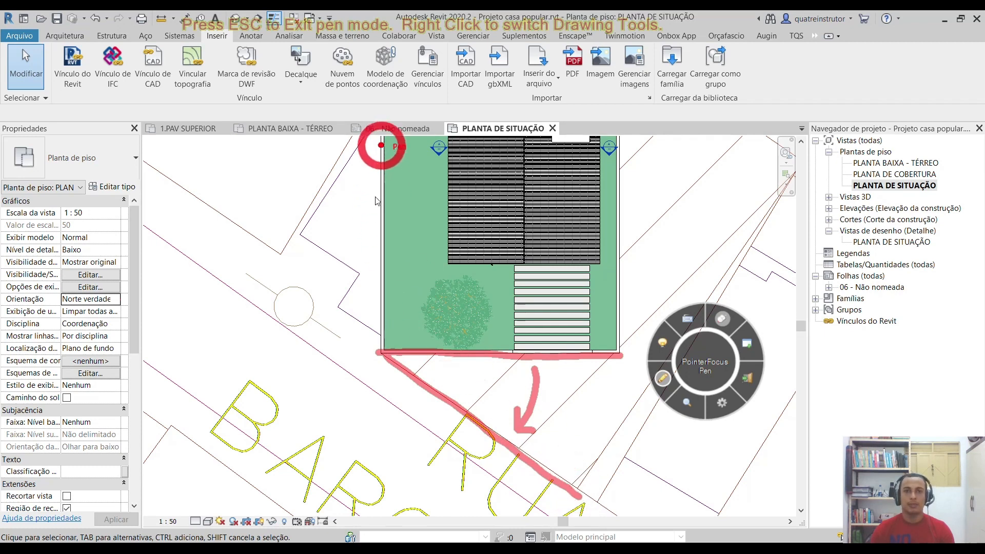
{"action": "mouse_move", "coordinate": [103, 282]}
{"action": "left_mouse_down"}
{"action": "mouse_move", "coordinate": [64, 288]}
{"action": "mouse_move", "coordinate": [136, 303]}
{"action": "mouse_move", "coordinate": [64, 317]}
{"action": "left_mouse_up"}
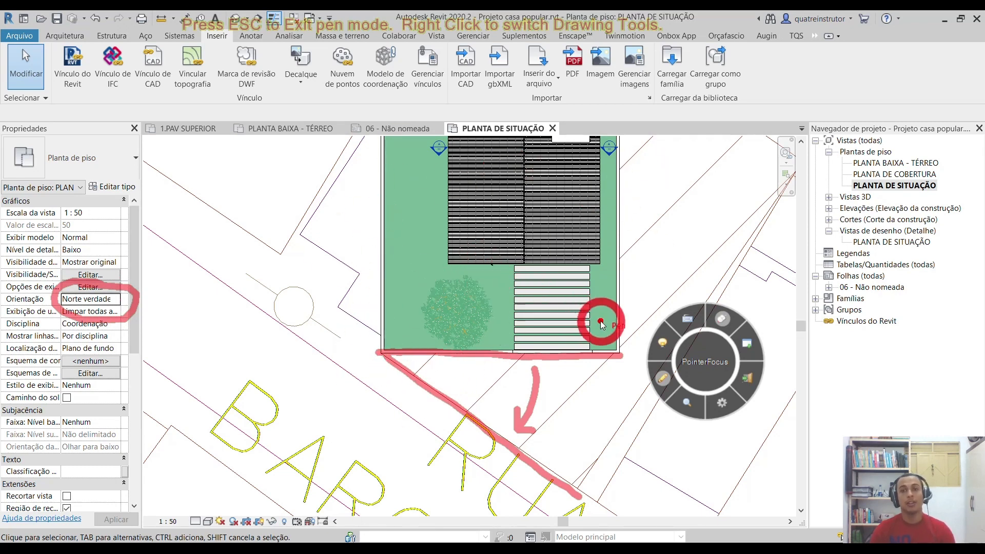
{"action": "left_click", "coordinate": [662, 342]}
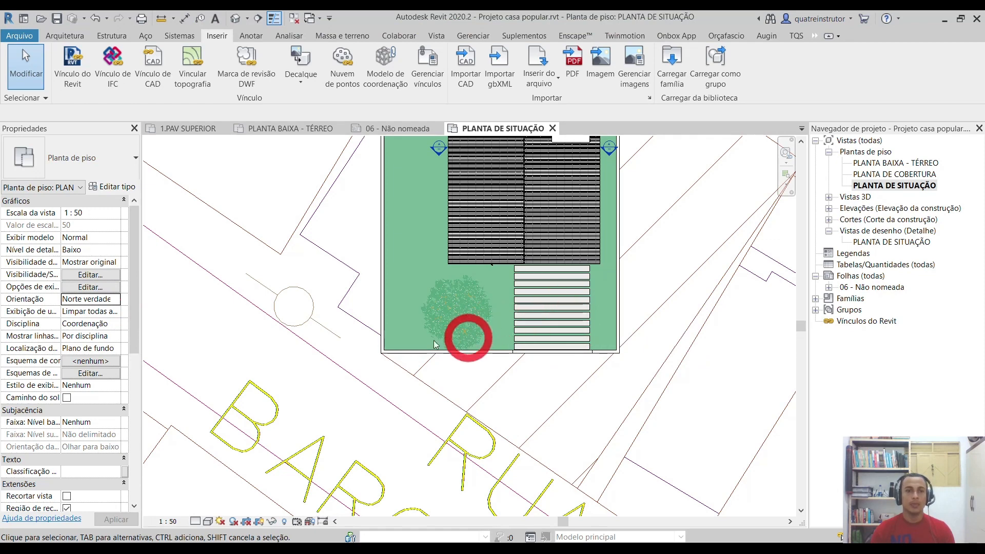
- Rotate true north about the lot's lower-left wall corner, from the lot's front wall line to the slanted map lot line along Rua Barcelona
{"action": "left_click", "coordinate": [470, 37]}
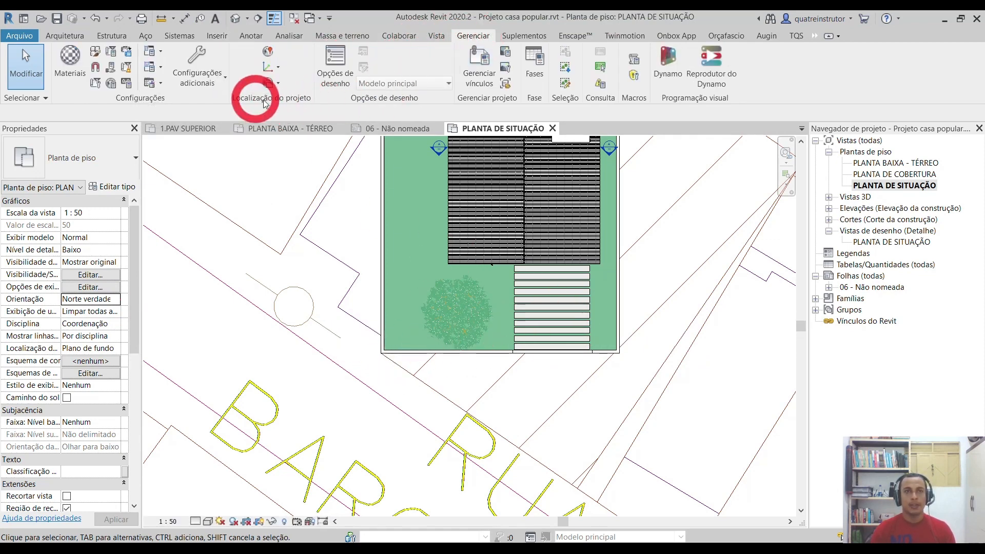
{"action": "left_click", "coordinate": [275, 85]}
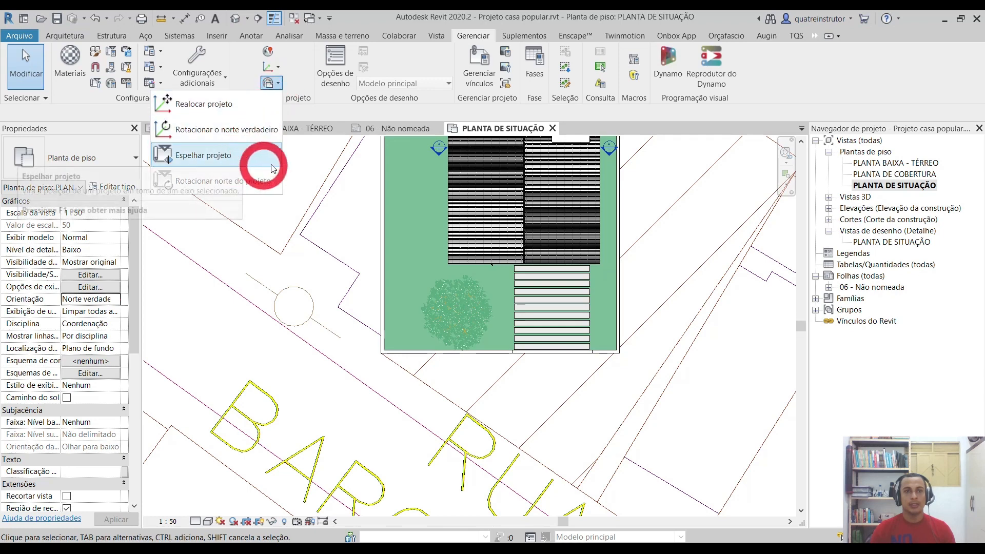
{"action": "left_click", "coordinate": [249, 131]}
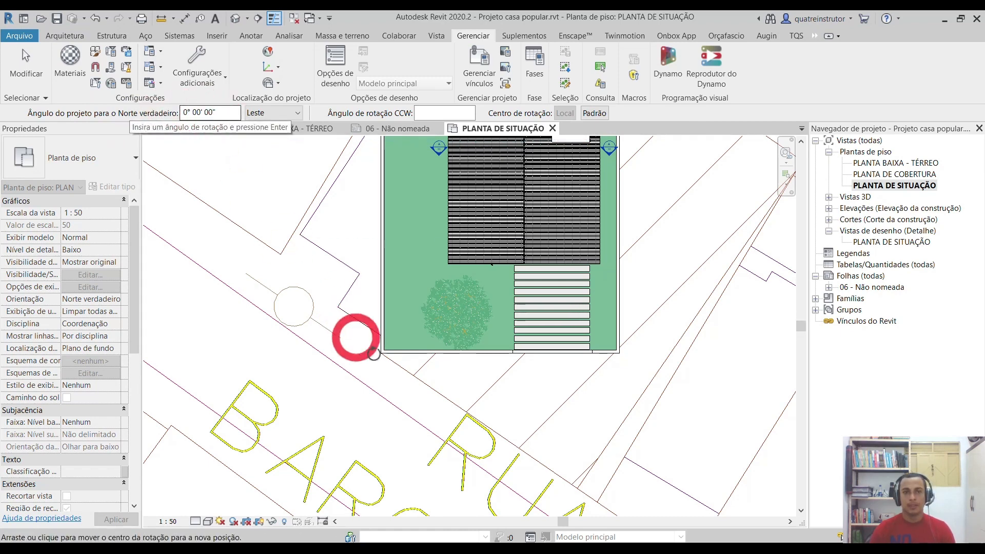
{"action": "scroll", "coordinate": [385, 361], "scroll_direction": "up", "scroll_amount": 2}
{"action": "middle_click_drag", "start_coordinate": [385, 361], "coordinate": [293, 314]}
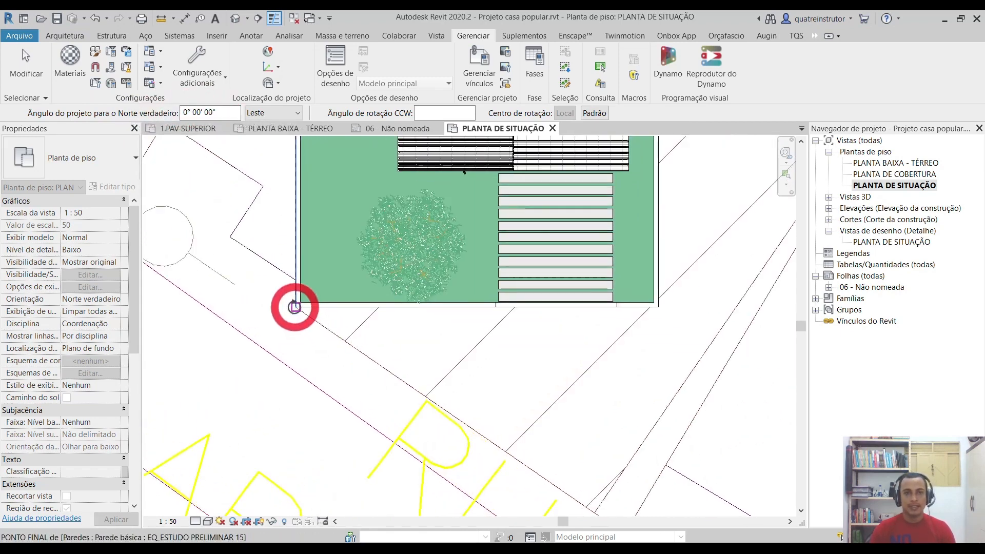
{"action": "scroll", "coordinate": [294, 307], "scroll_direction": "up", "scroll_amount": 1}
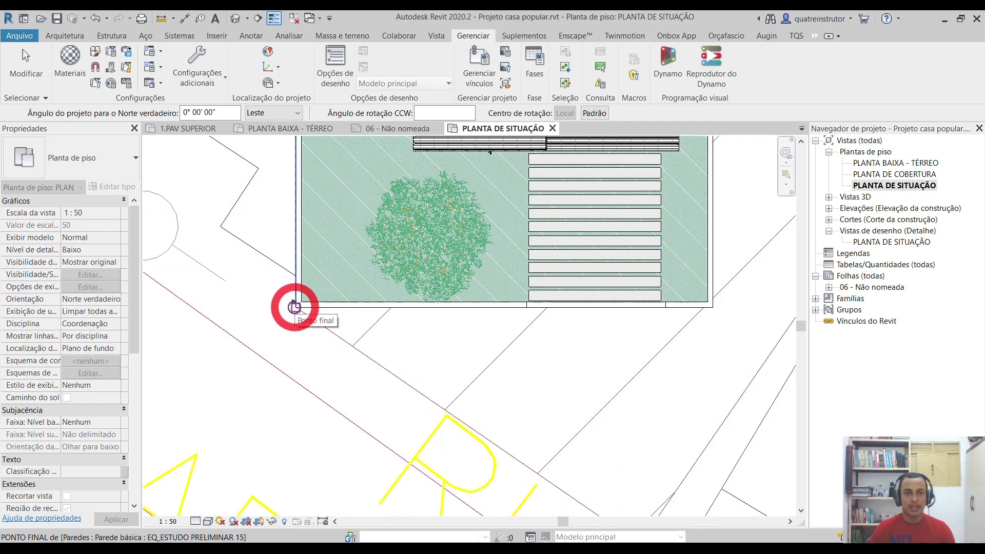
{"action": "left_click", "coordinate": [296, 307]}
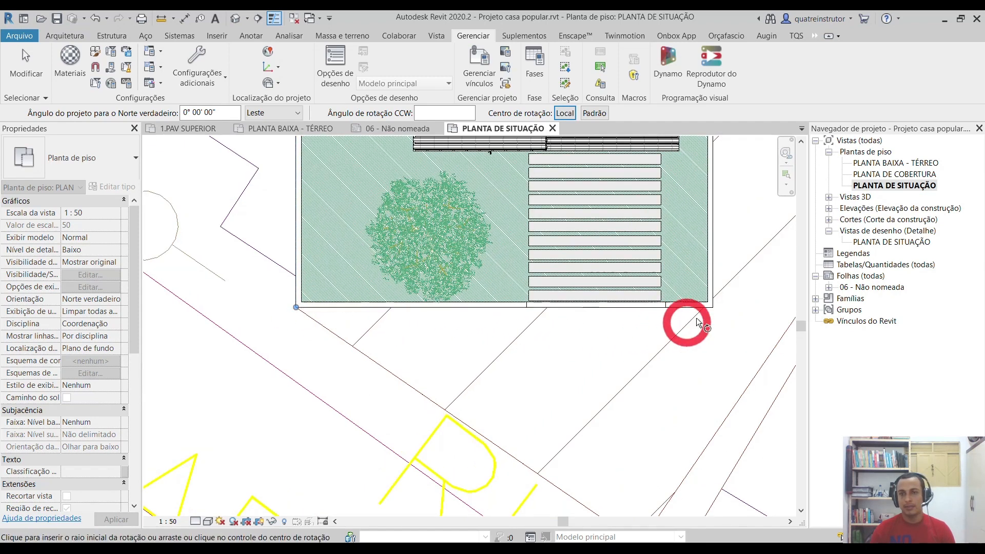
{"action": "left_click", "coordinate": [713, 309]}
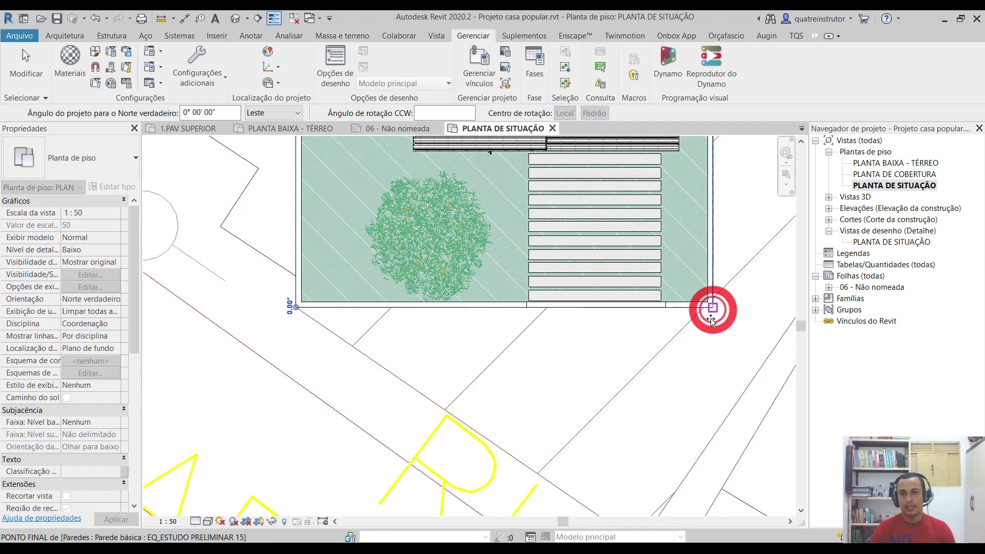
{"action": "left_click", "coordinate": [562, 487]}
{"action": "scroll", "coordinate": [368, 292], "scroll_direction": "down", "scroll_amount": 3}
{"action": "middle_click_drag", "start_coordinate": [368, 292], "coordinate": [212, 372]}
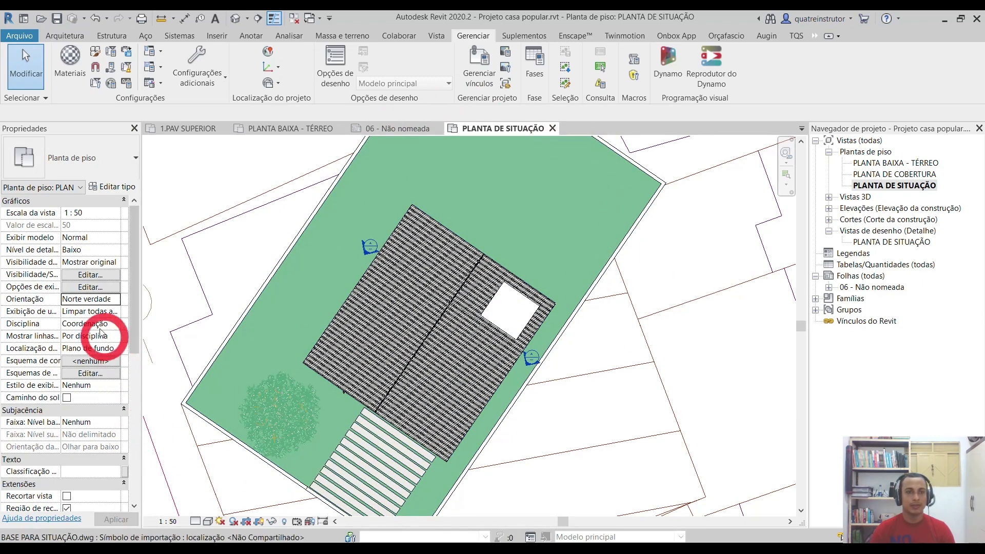
{"action": "scroll", "coordinate": [216, 292], "scroll_direction": "down", "scroll_amount": 2}
{"action": "middle_click_drag", "start_coordinate": [216, 292], "coordinate": [396, 214]}
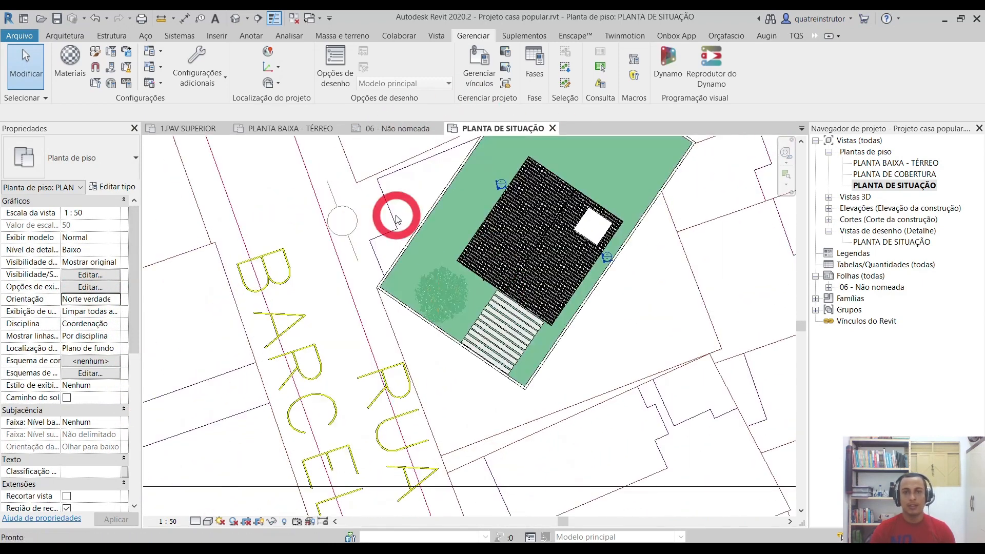
{"action": "left_click", "coordinate": [409, 363]}
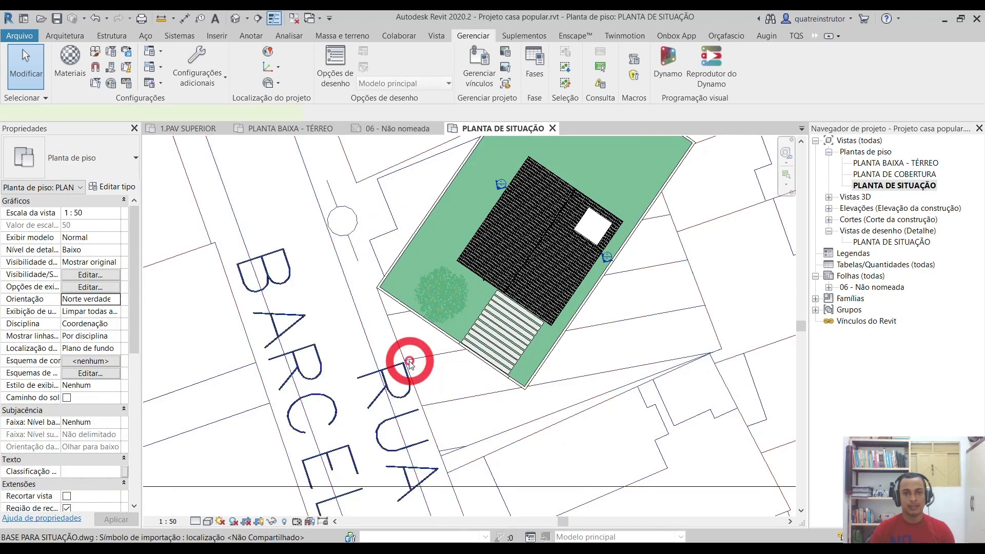
{"action": "scroll", "coordinate": [408, 346], "scroll_direction": "up", "scroll_amount": 2}
{"action": "key", "text": "o"}
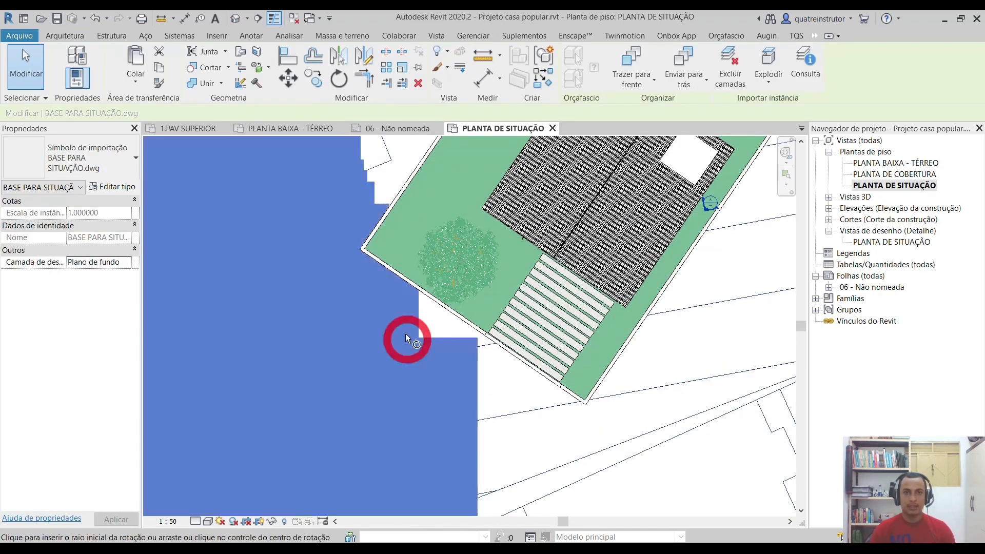
{"action": "left_click", "coordinate": [437, 113]}
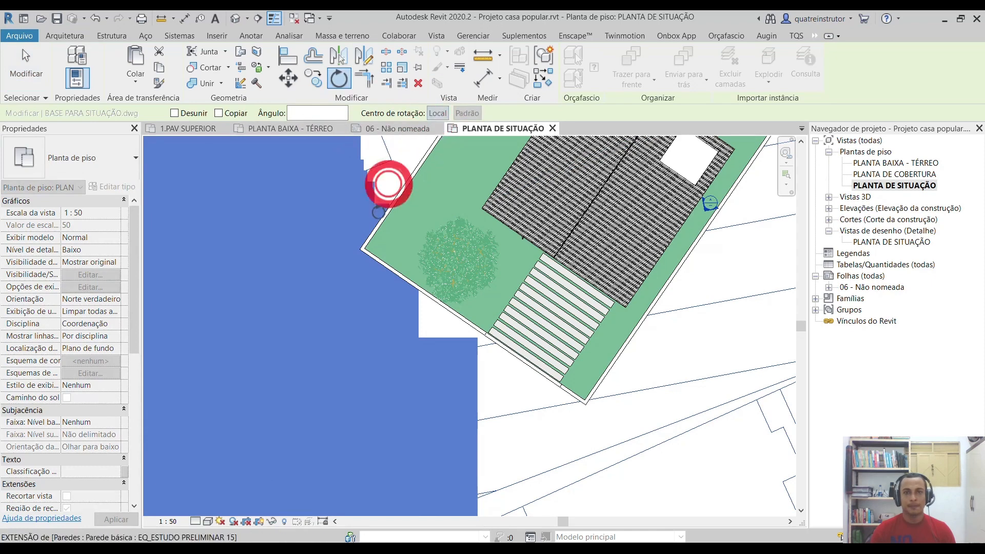
{"action": "left_click", "coordinate": [359, 249]}
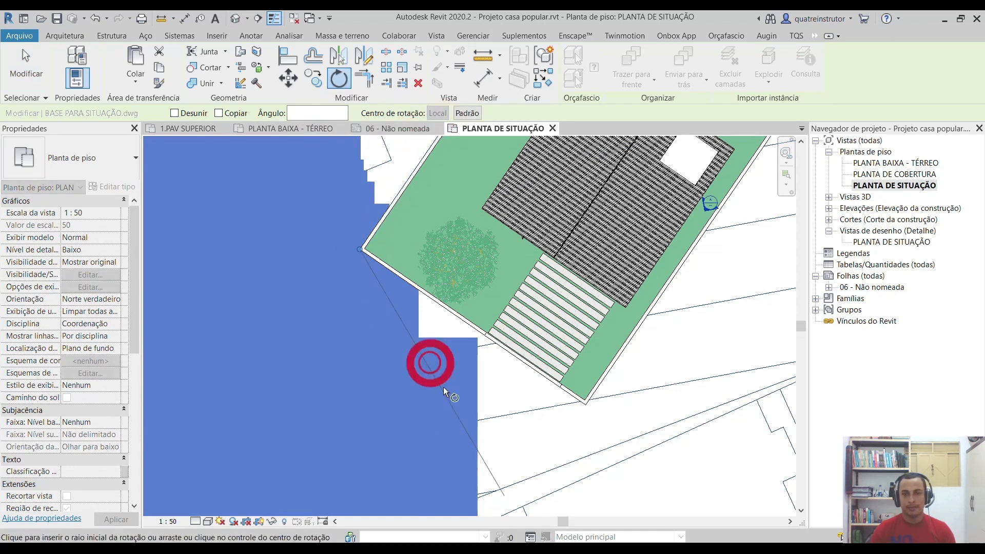
- Align the imported map's lot line along Rua Barcelona with the front boundary line of the project's lot
{"action": "key", "text": "a"}
{"action": "key", "text": "l"}
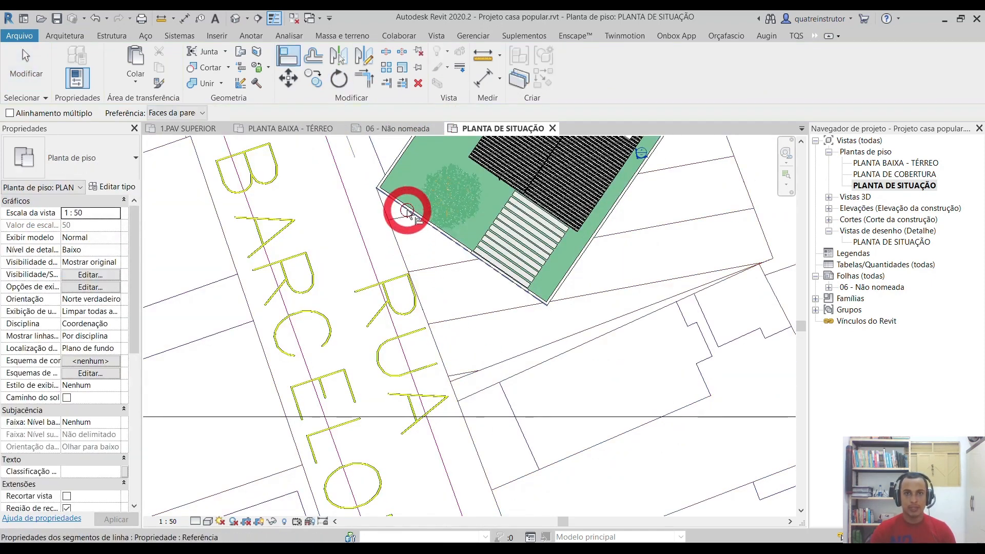
{"action": "left_click", "coordinate": [390, 231]}
{"action": "left_click", "coordinate": [585, 243]}
{"action": "scroll", "coordinate": [587, 247], "scroll_direction": "up", "scroll_amount": 5}
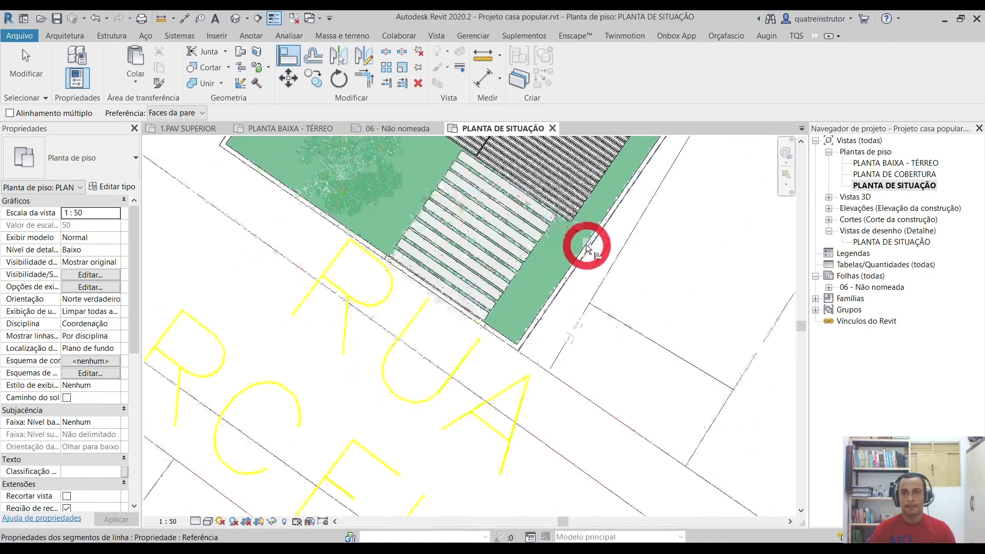
{"action": "scroll", "coordinate": [586, 254], "scroll_direction": "down", "scroll_amount": 6}
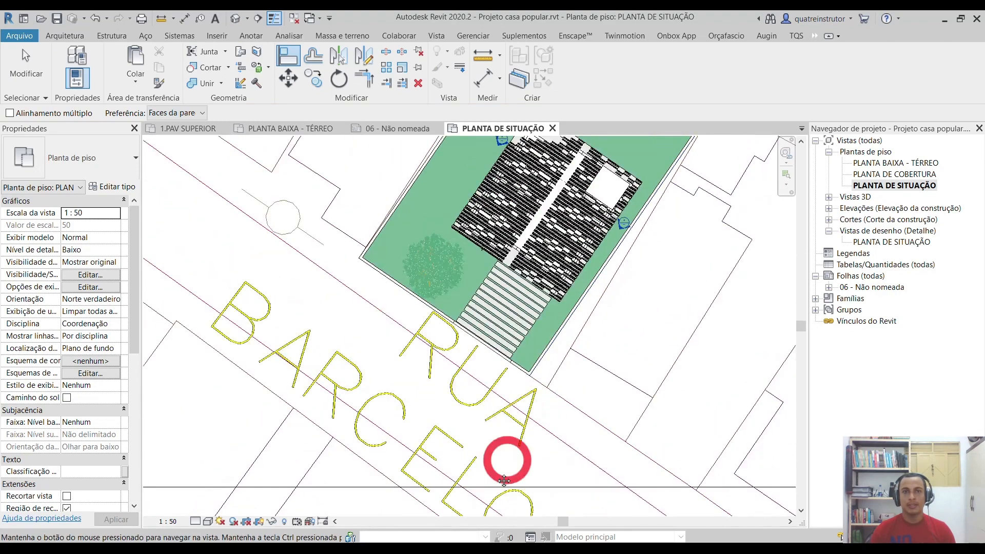
{"action": "key", "text": "Escape"}
{"action": "scroll", "coordinate": [493, 195], "scroll_direction": "down", "scroll_amount": 4}
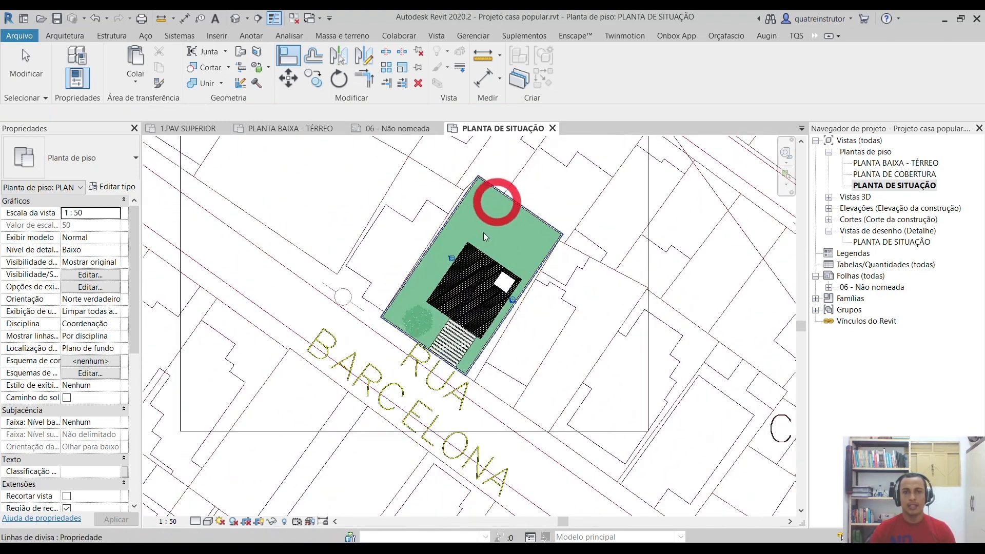
{"action": "scroll", "coordinate": [423, 236], "scroll_direction": "up", "scroll_amount": 3}
{"action": "key", "text": "Escape"}
- Switch the view's orientation to project north and back to true north to compare how the lot and map are displayed
{"action": "scroll", "coordinate": [435, 243], "scroll_direction": "down", "scroll_amount": 1}
{"action": "scroll", "coordinate": [426, 261], "scroll_direction": "down", "scroll_amount": 4}
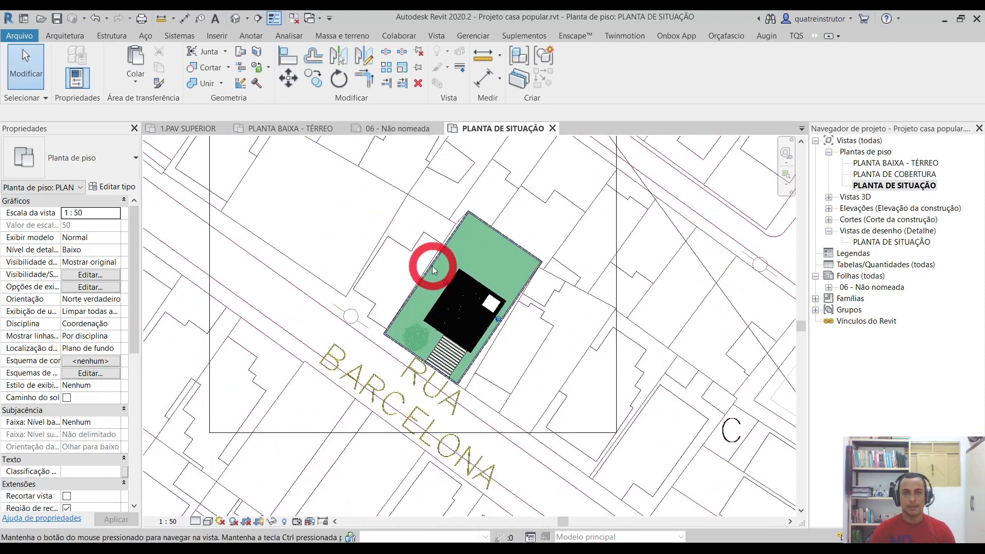
{"action": "scroll", "coordinate": [364, 299], "scroll_direction": "up", "scroll_amount": 2}
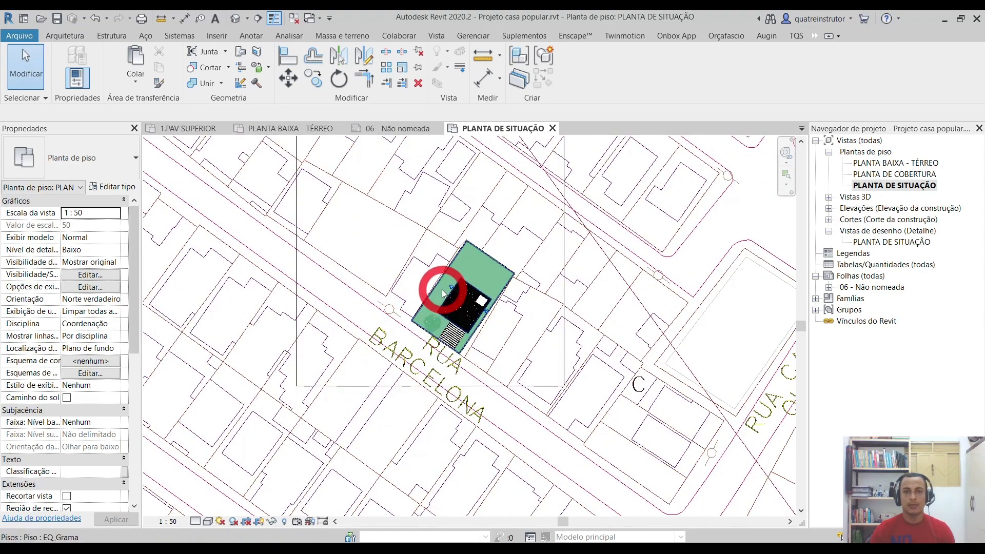
{"action": "scroll", "coordinate": [429, 288], "scroll_direction": "up", "scroll_amount": 1}
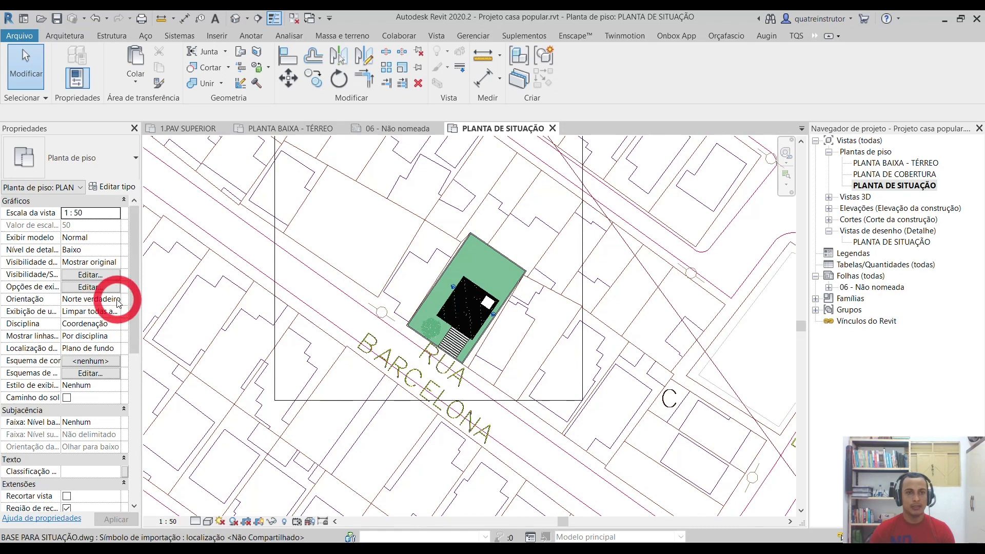
{"action": "left_click", "coordinate": [113, 311]}
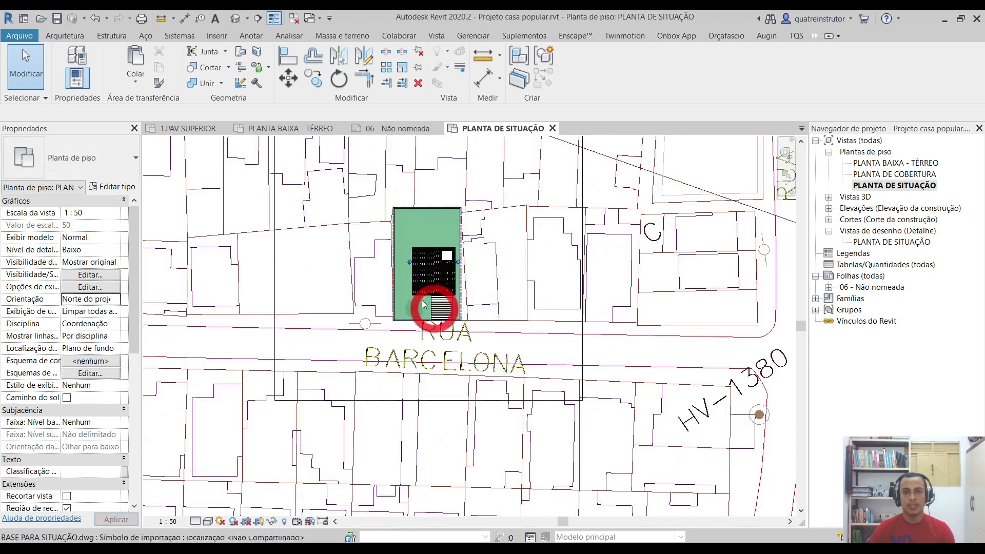
{"action": "scroll", "coordinate": [418, 293], "scroll_direction": "up", "scroll_amount": 3}
{"action": "middle_click_drag", "start_coordinate": [415, 221], "coordinate": [410, 285]}
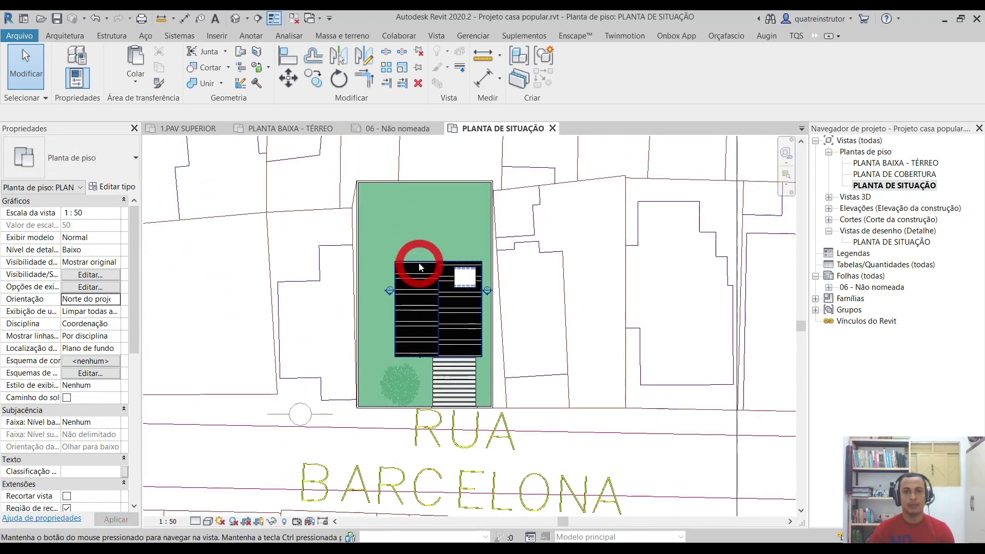
{"action": "left_click", "coordinate": [115, 299]}
{"action": "left_click", "coordinate": [103, 323]}
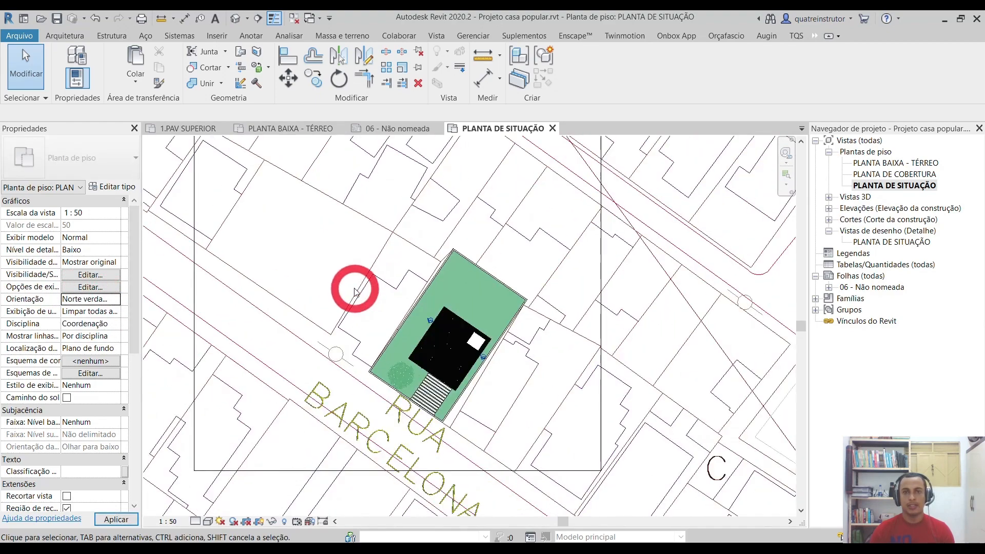
- Enlarge the crop region on all four sides around the lot to take in the neighbouring blocks, and crop the view to it
{"action": "scroll", "coordinate": [355, 291], "scroll_direction": "down", "scroll_amount": 3}
{"action": "scroll", "coordinate": [480, 314], "scroll_direction": "down", "scroll_amount": 2}
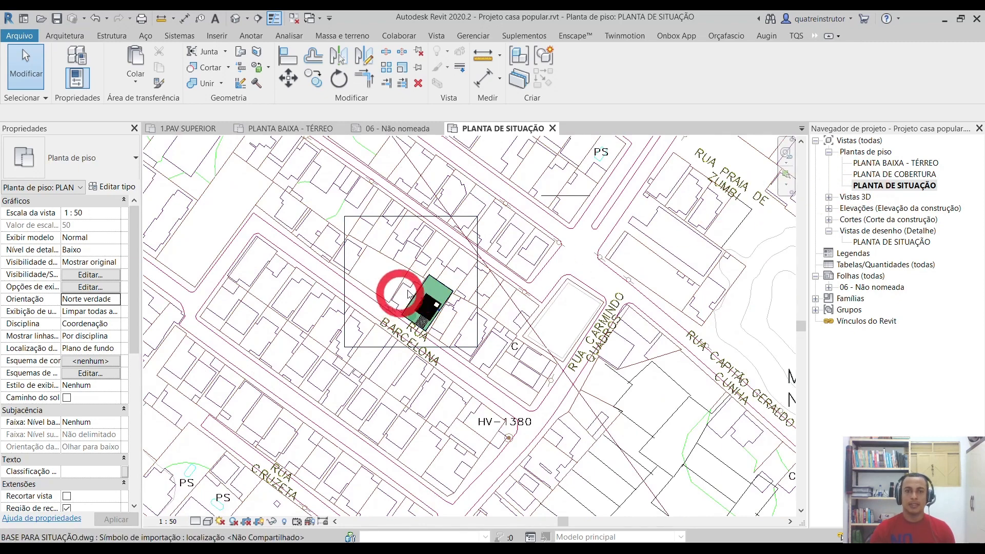
{"action": "left_click", "coordinate": [478, 264]}
{"action": "scroll", "coordinate": [477, 279], "scroll_direction": "down", "scroll_amount": 1}
{"action": "scroll", "coordinate": [478, 279], "scroll_direction": "down", "scroll_amount": 1}
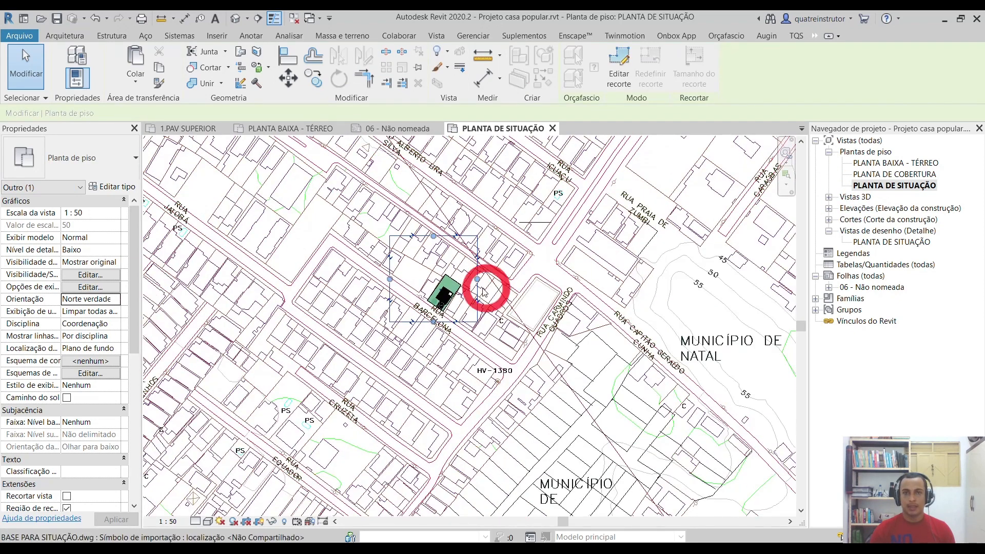
{"action": "left_click", "coordinate": [456, 307]}
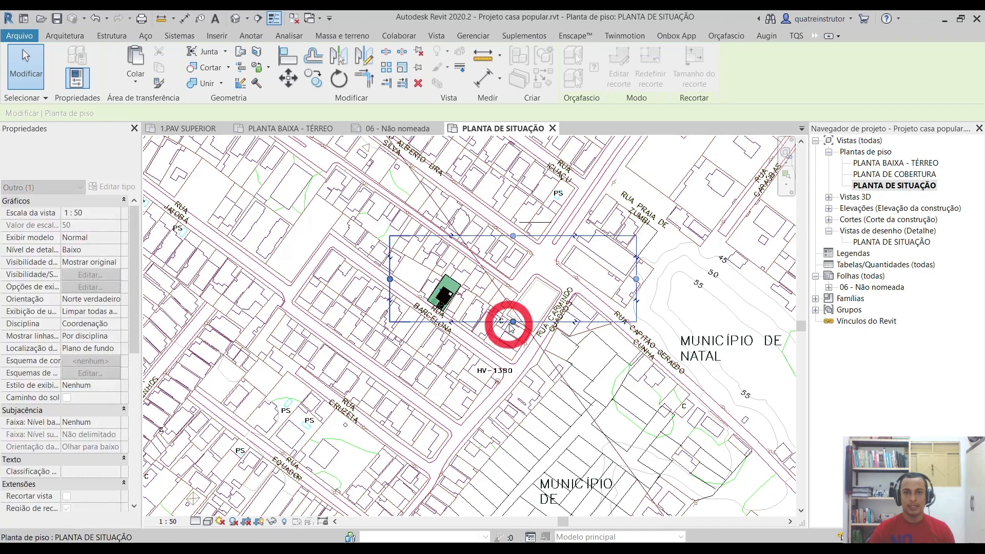
{"action": "left_click_drag", "start_coordinate": [509, 323], "coordinate": [513, 409]}
{"action": "left_click_drag", "start_coordinate": [390, 323], "coordinate": [299, 322]}
{"action": "left_click_drag", "start_coordinate": [467, 236], "coordinate": [460, 176]}
{"action": "scroll", "coordinate": [461, 176], "scroll_direction": "down", "scroll_amount": 2}
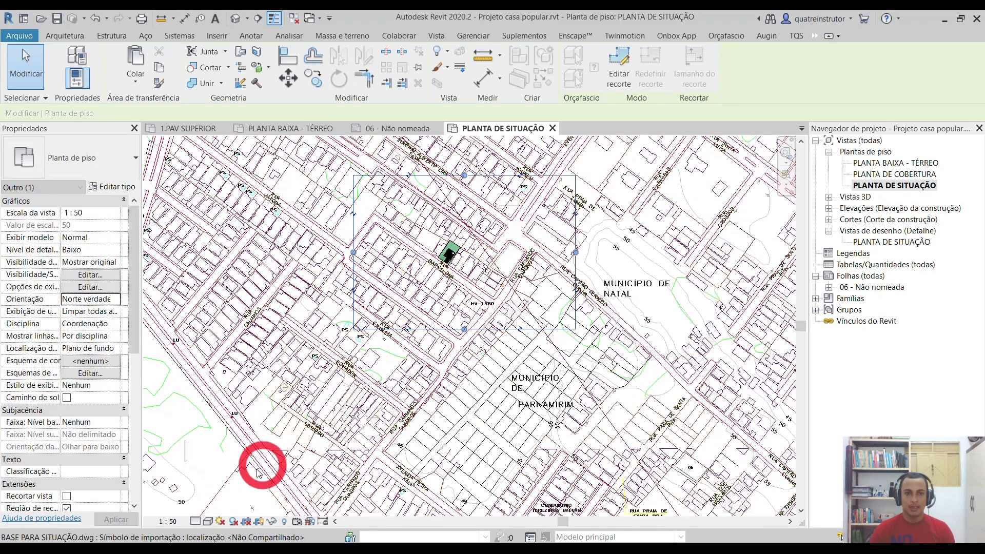
{"action": "left_click", "coordinate": [247, 521]}
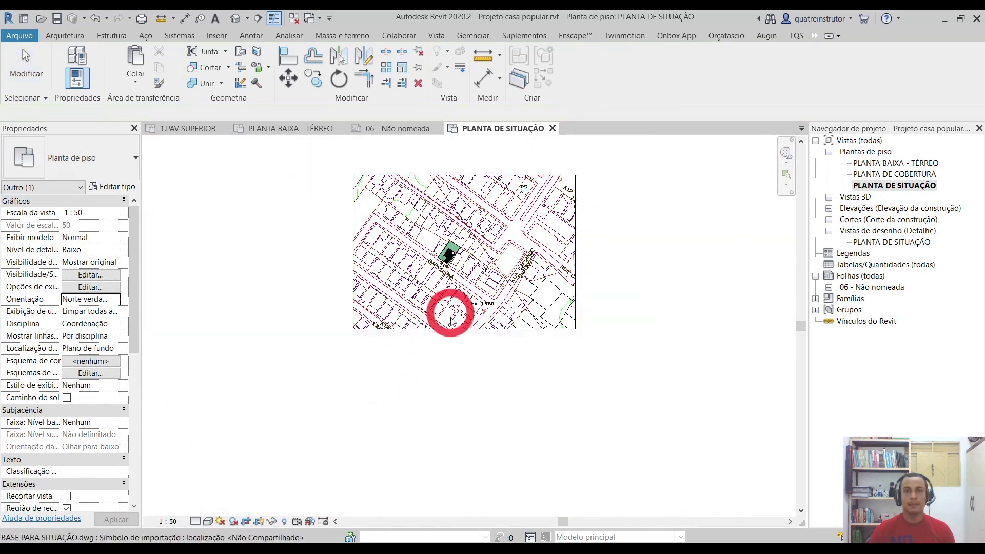
- Extend the crop region's left, upper and right edges to show more of the surrounding streets
{"action": "left_click_drag", "start_coordinate": [358, 280], "coordinate": [284, 288]}
{"action": "left_click_drag", "start_coordinate": [430, 175], "coordinate": [430, 148]}
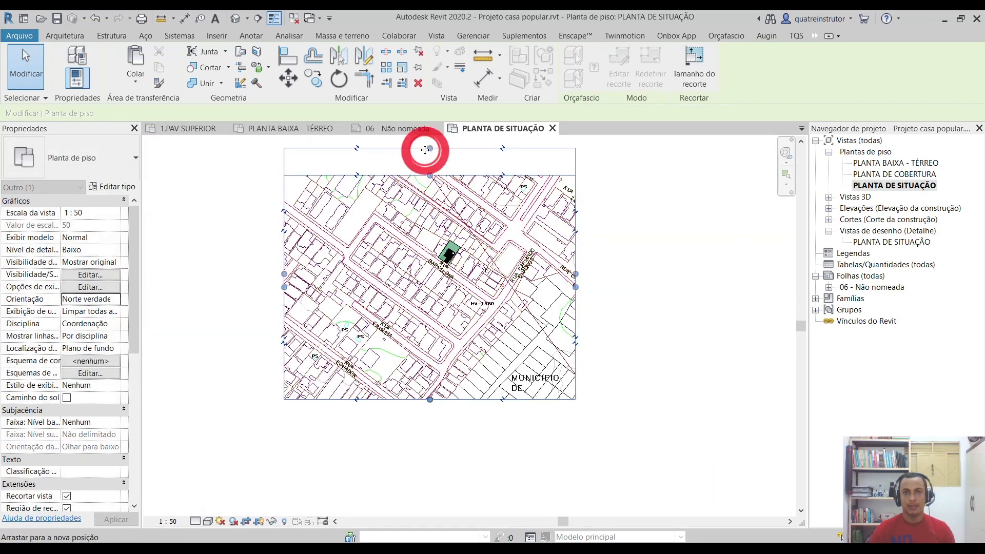
{"action": "left_click_drag", "start_coordinate": [576, 273], "coordinate": [612, 272]}
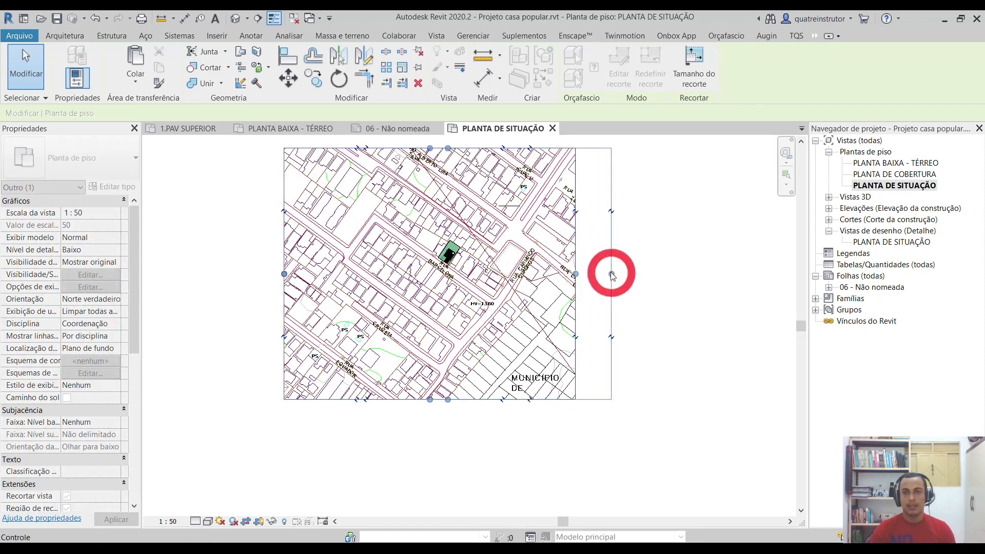
- Pull the crop region's four edges inward to frame the lot and its neighbouring blocks more tightly
{"action": "left_click_drag", "start_coordinate": [285, 273], "coordinate": [313, 273]}
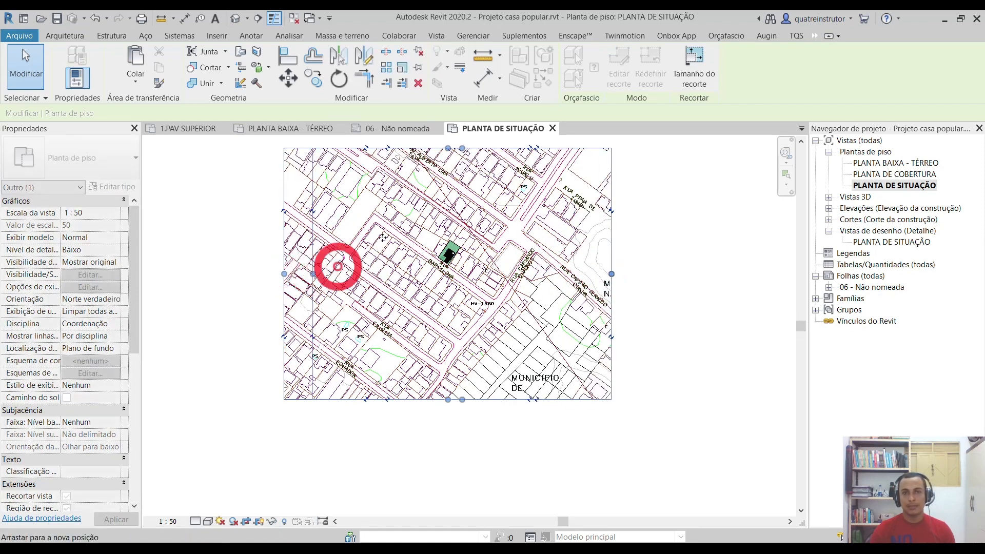
{"action": "left_click_drag", "start_coordinate": [462, 149], "coordinate": [513, 203]}
{"action": "left_click_drag", "start_coordinate": [611, 281], "coordinate": [593, 281]}
{"action": "left_click", "coordinate": [482, 373]}
{"action": "left_click_drag", "start_coordinate": [462, 400], "coordinate": [452, 368]}
{"action": "scroll", "coordinate": [336, 326], "scroll_direction": "down", "scroll_amount": 3}
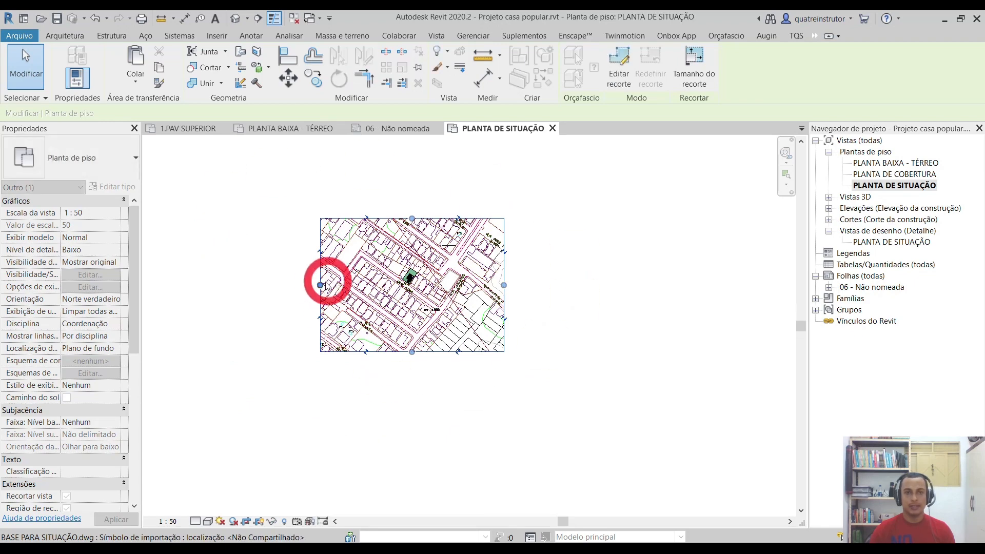
{"action": "left_click_drag", "start_coordinate": [320, 284], "coordinate": [331, 285]}
{"action": "scroll", "coordinate": [365, 279], "scroll_direction": "up", "scroll_amount": 3}
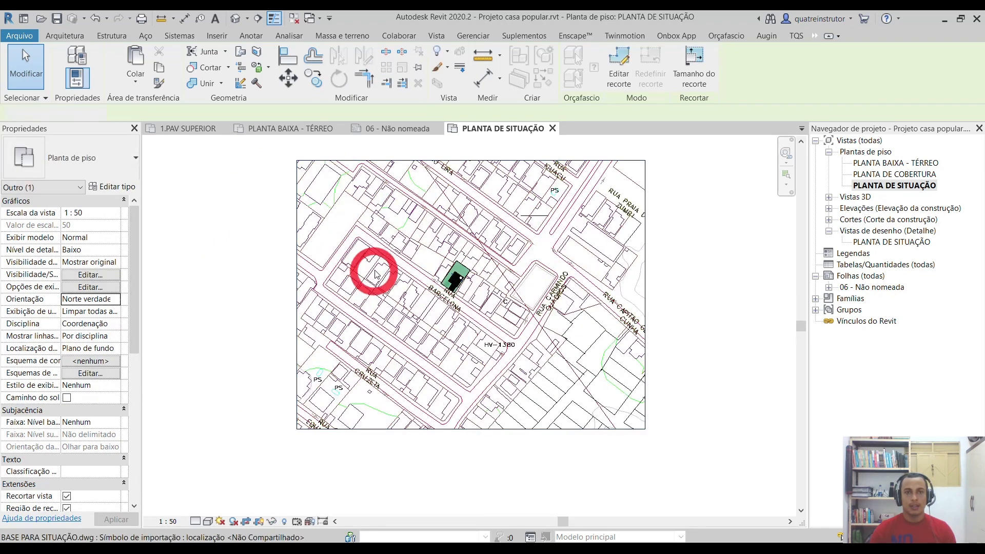
{"action": "left_click", "coordinate": [366, 276]}
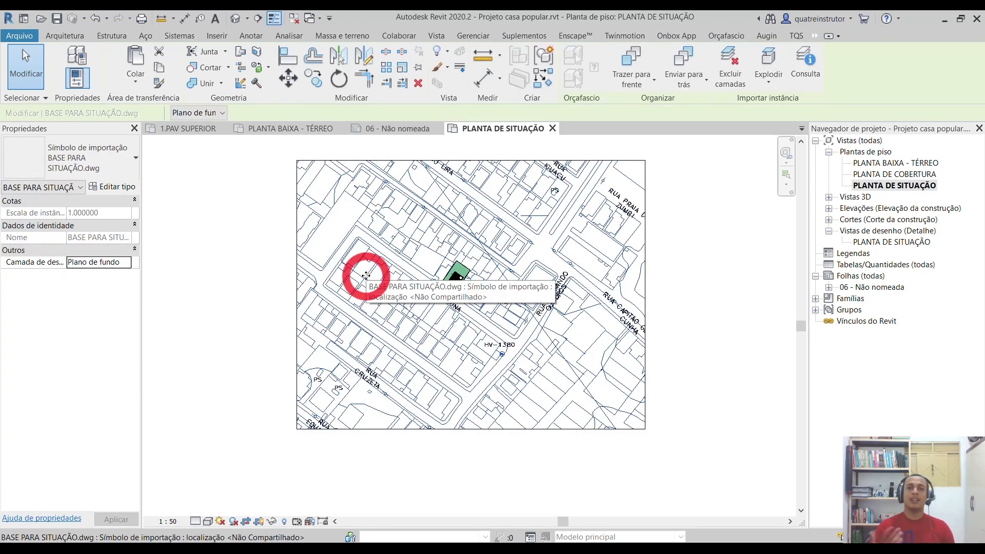
{"action": "scroll", "coordinate": [424, 243], "scroll_direction": "up", "scroll_amount": 1}
{"action": "key", "text": "Escape"}
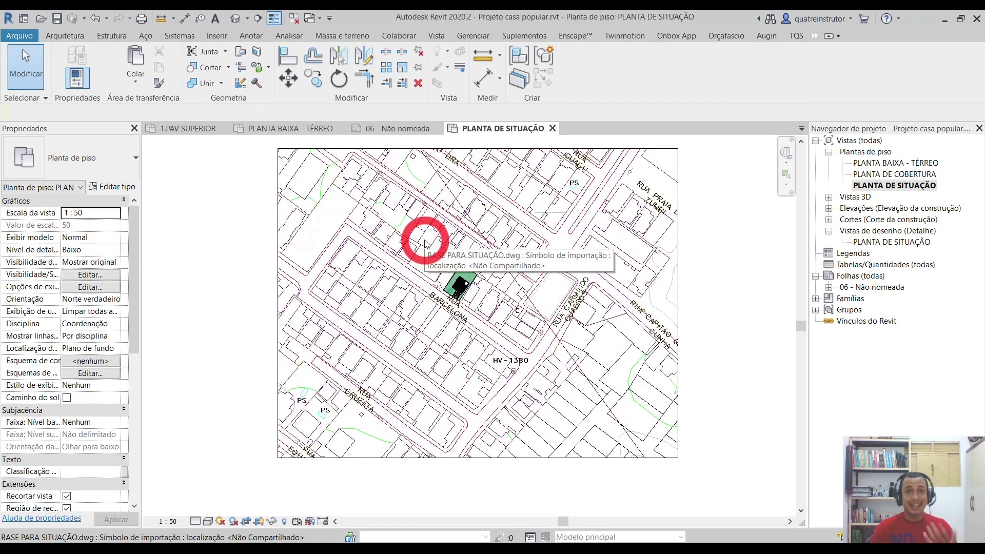
- Override the imported map's graphics in this view with halftone and black (Preto) projection lines
{"action": "left_click", "coordinate": [404, 281]}
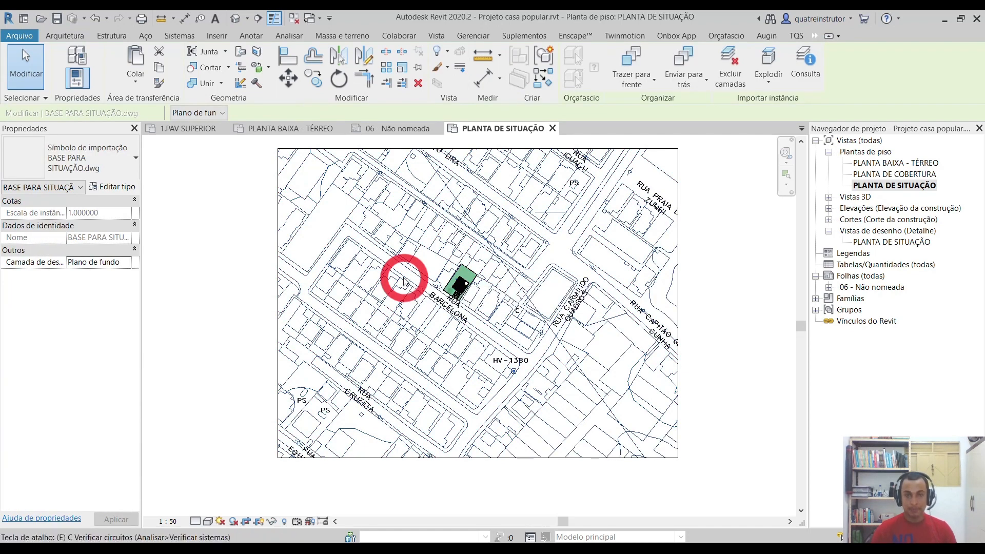
{"action": "key", "text": "e"}
{"action": "key", "text": "o"}
{"action": "key", "text": "d"}
{"action": "left_click", "coordinate": [502, 105]}
{"action": "left_click", "coordinate": [358, 119]}
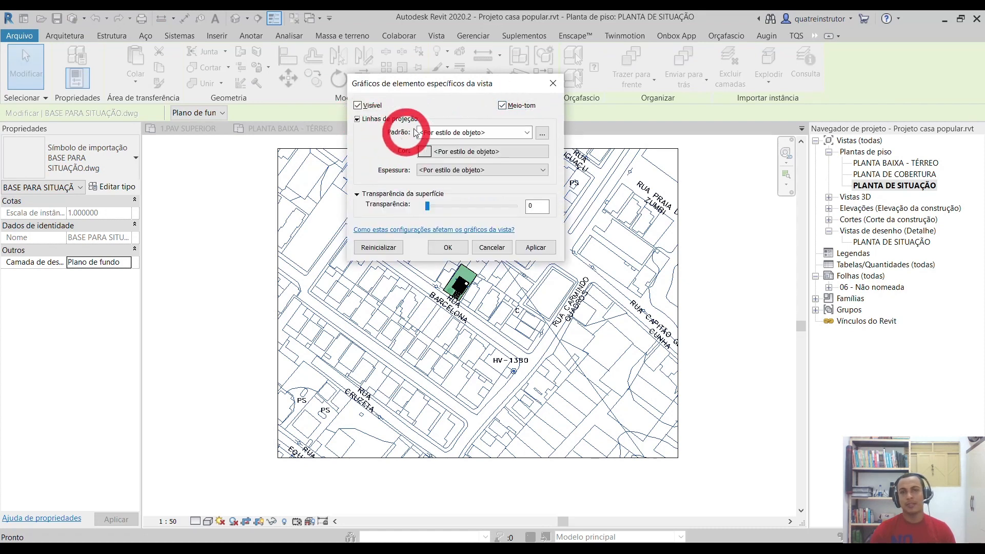
{"action": "left_click_drag", "start_coordinate": [421, 91], "coordinate": [295, 127]}
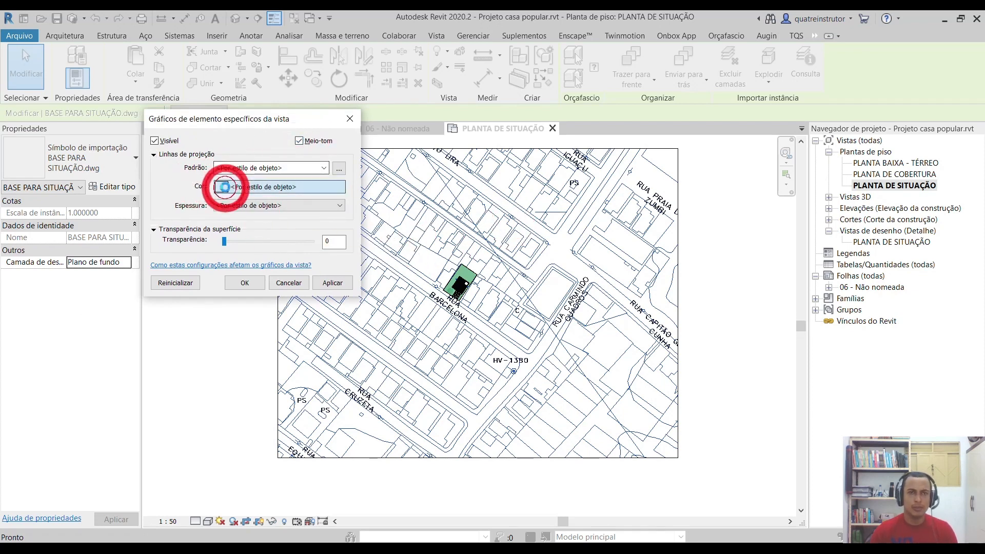
{"action": "left_click", "coordinate": [225, 187]}
{"action": "left_click", "coordinate": [123, 187]}
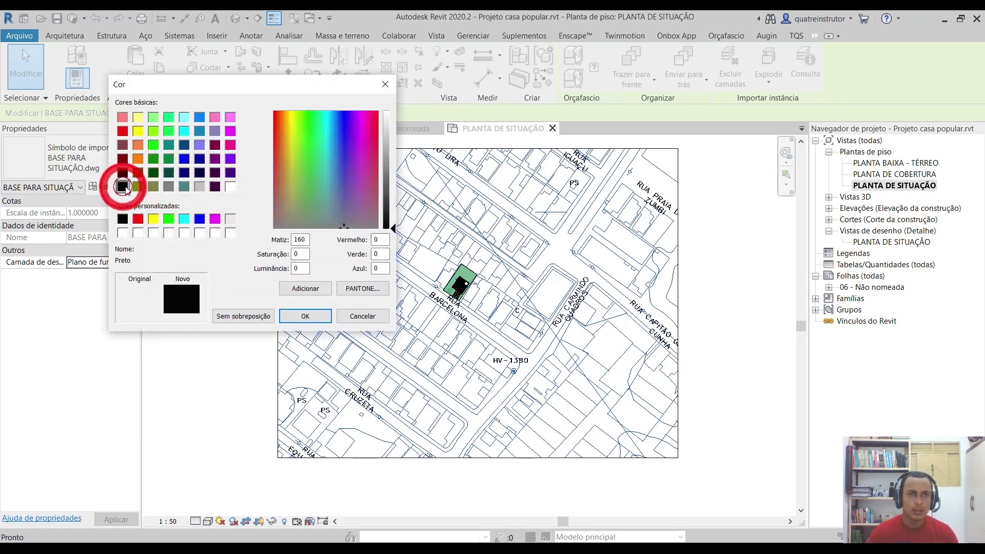
{"action": "left_click", "coordinate": [307, 316]}
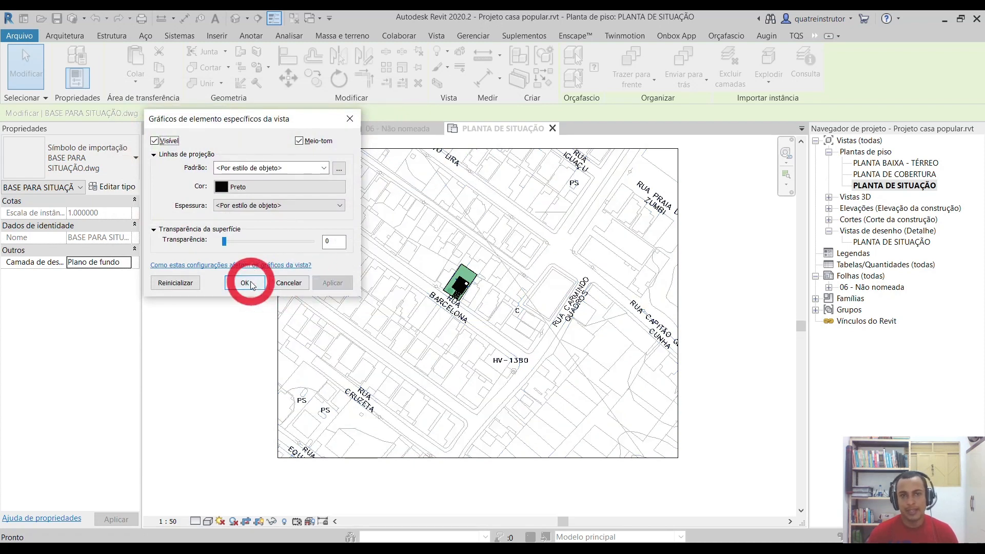
{"action": "left_click", "coordinate": [245, 283]}
{"action": "key", "text": "Escape"}
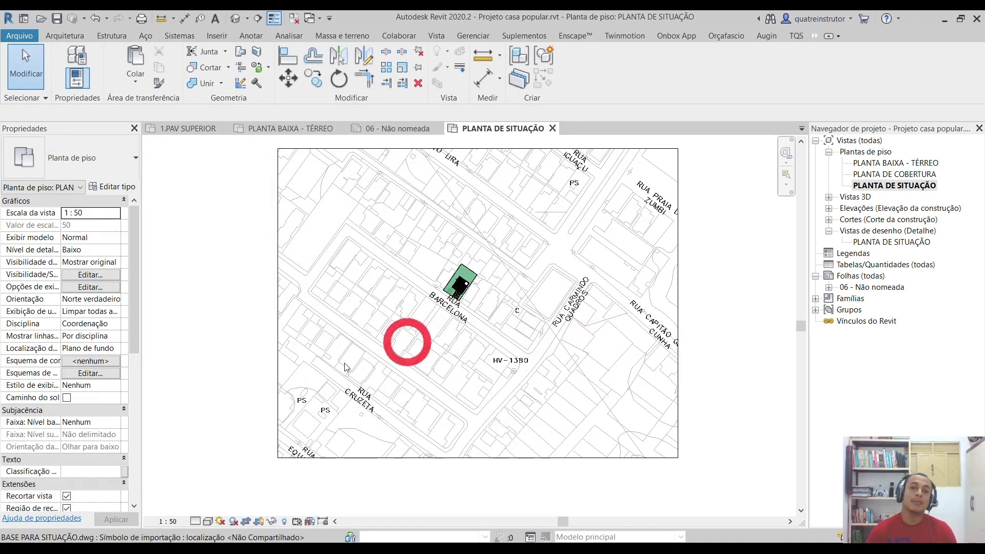
- Query the Rua Iguaçu street-name text in the imported map to read which layer it belongs to
{"action": "scroll", "coordinate": [467, 306], "scroll_direction": "up", "scroll_amount": 2}
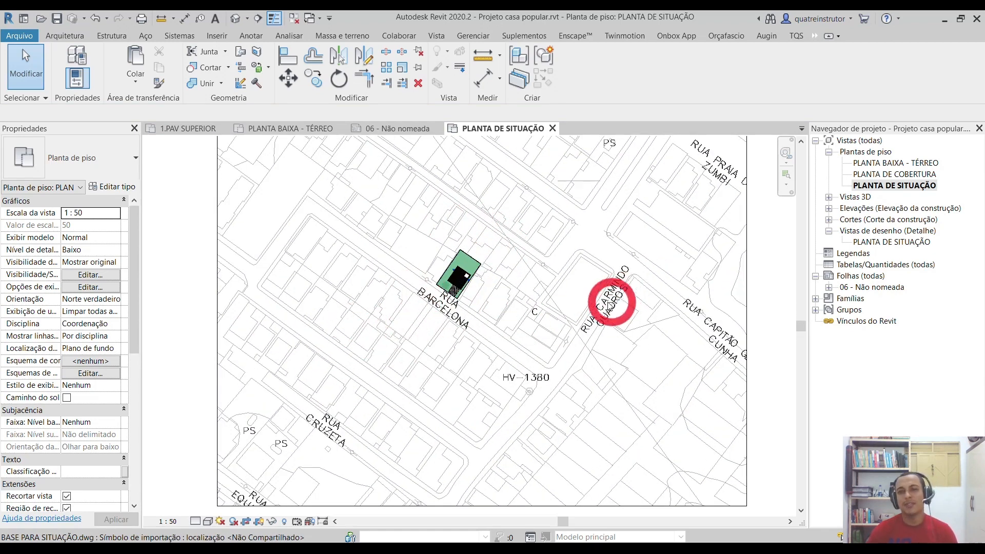
{"action": "scroll", "coordinate": [590, 256], "scroll_direction": "down", "scroll_amount": 2}
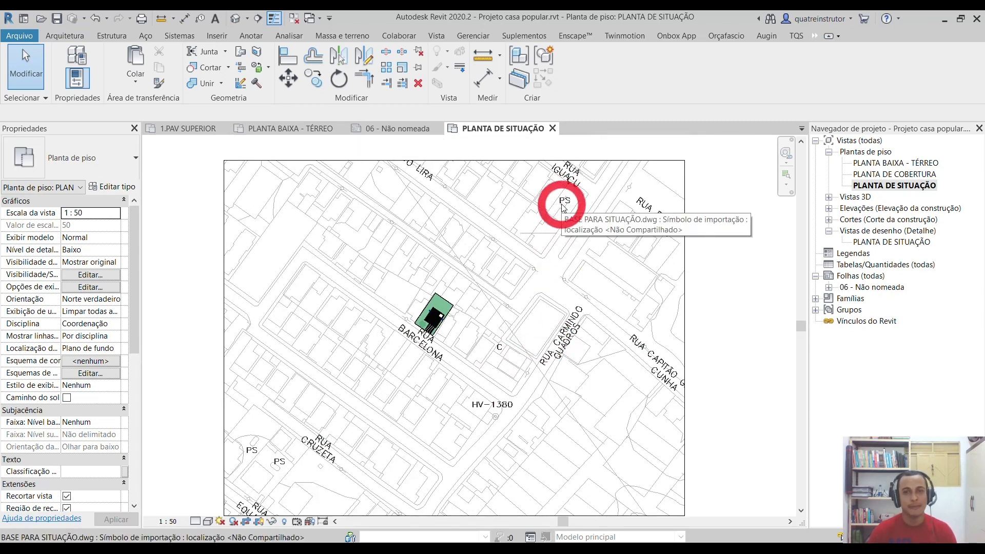
{"action": "left_click", "coordinate": [563, 204]}
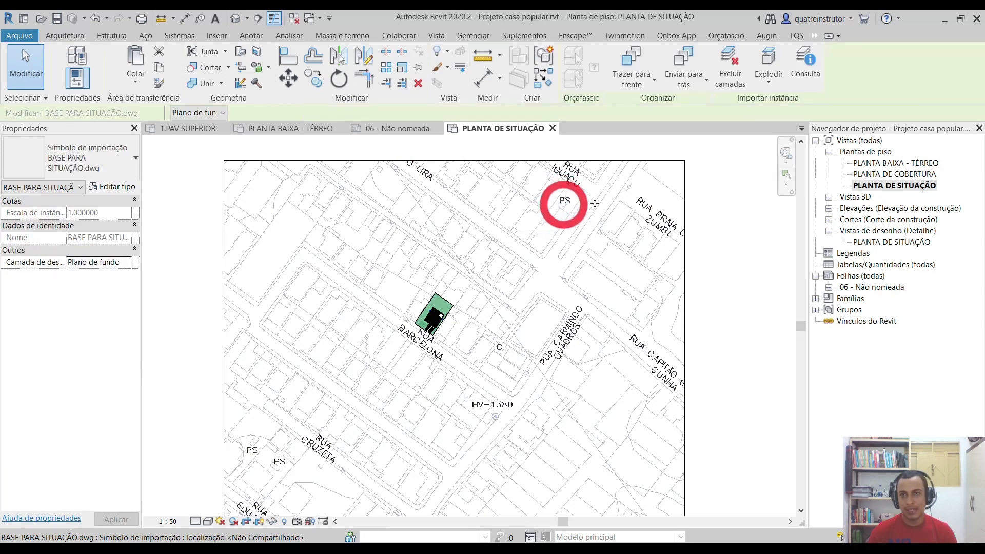
{"action": "left_click", "coordinate": [804, 65]}
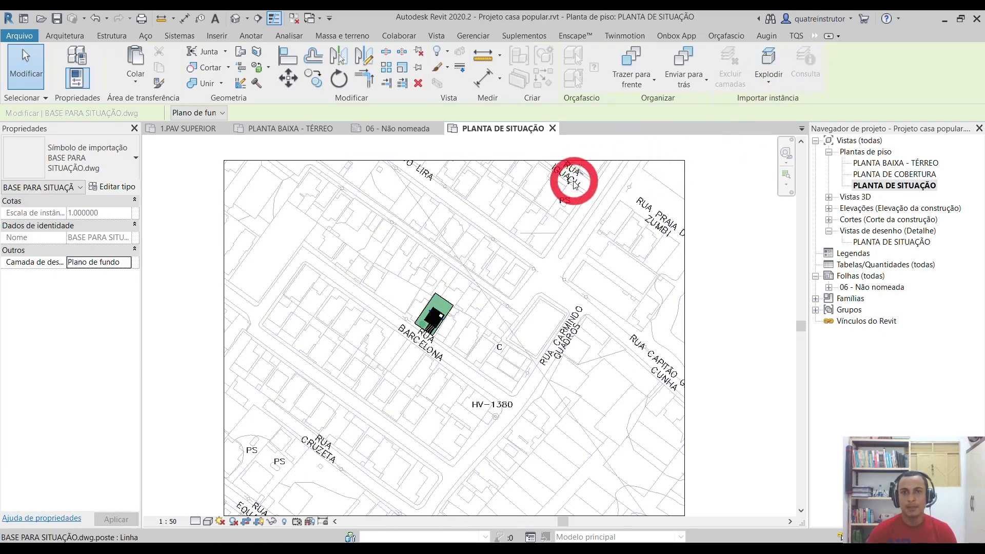
{"action": "scroll", "coordinate": [574, 184], "scroll_direction": "up", "scroll_amount": 5}
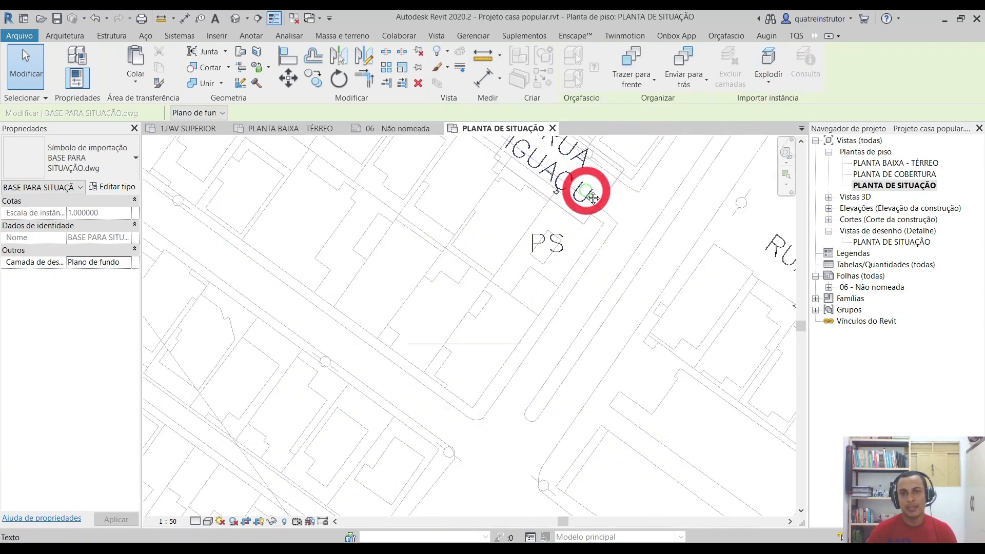
{"action": "middle_click_drag", "start_coordinate": [593, 198], "coordinate": [576, 275]}
{"action": "scroll", "coordinate": [552, 256], "scroll_direction": "up", "scroll_amount": 2}
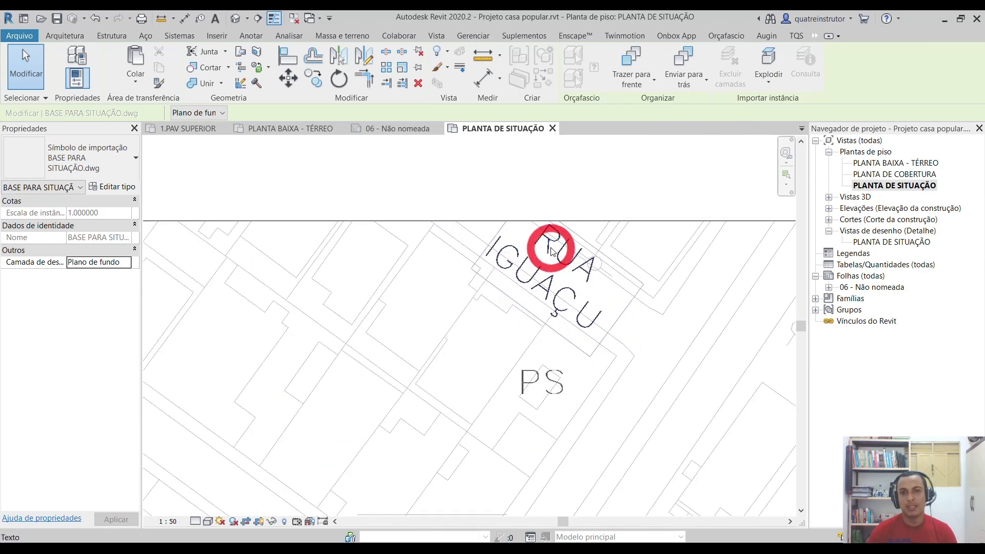
{"action": "left_click", "coordinate": [551, 252]}
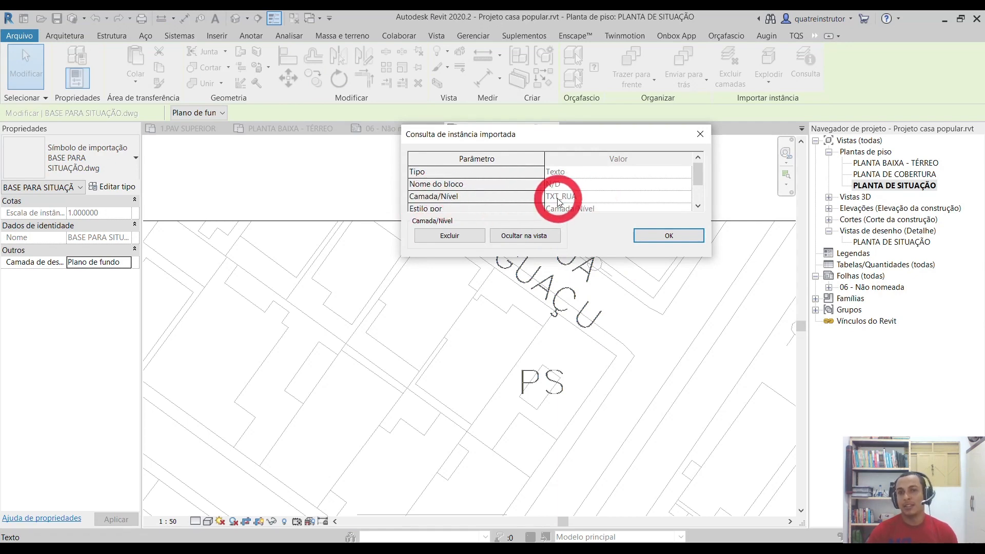
{"action": "key", "text": "Escape"}
{"action": "scroll", "coordinate": [559, 231], "scroll_direction": "down", "scroll_amount": 4}
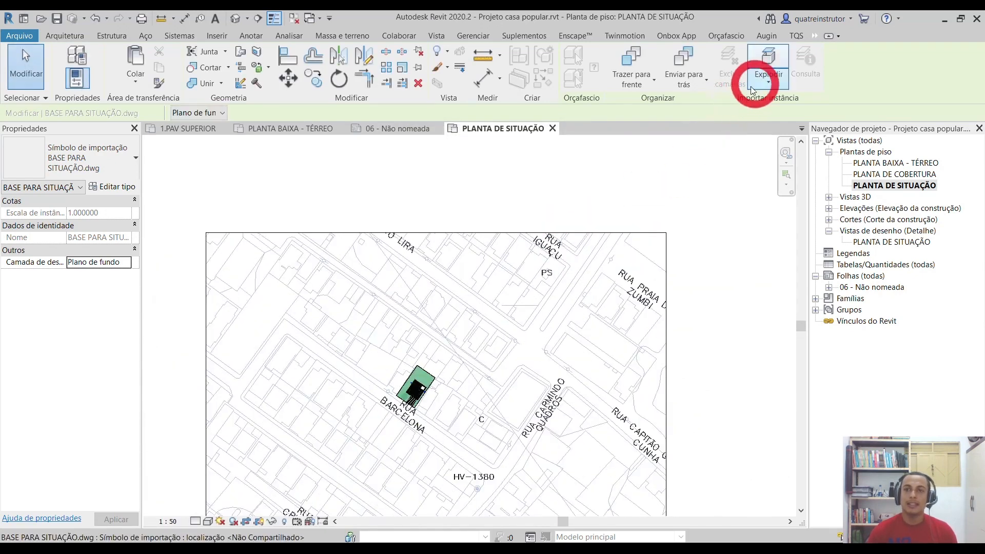
{"action": "key", "text": "Escape"}
{"action": "scroll", "coordinate": [535, 305], "scroll_direction": "down", "scroll_amount": 1}
{"action": "middle_click_drag", "start_coordinate": [472, 301], "coordinate": [497, 226]}
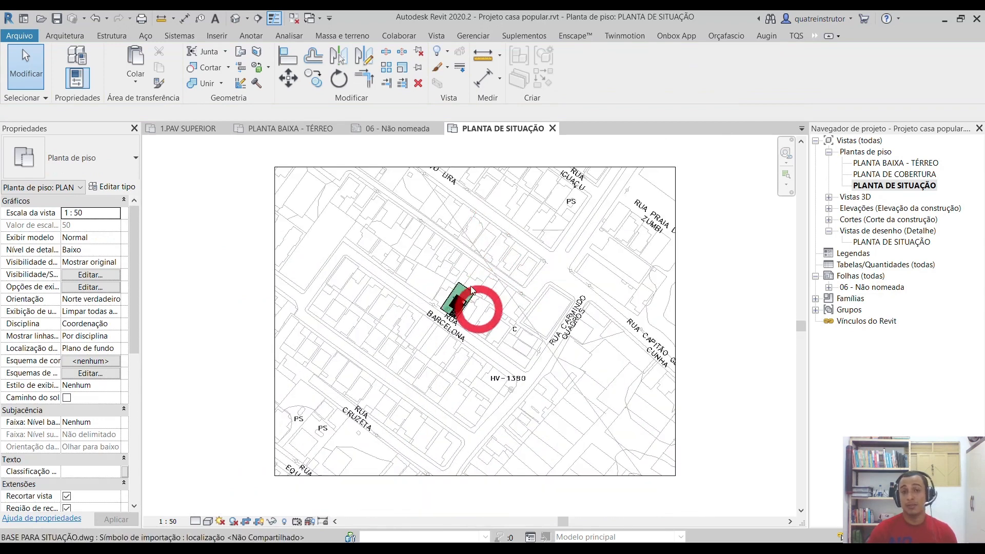
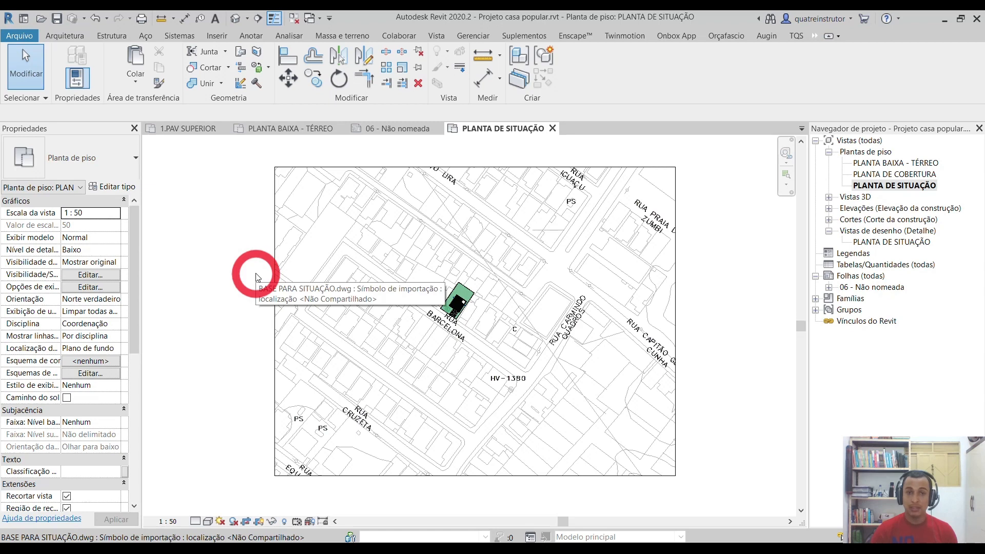
- Open the view's visibility overrides for imported categories and expand the layers of BASE PARA SITUAÇÃO.dwg
{"action": "key", "text": "v"}
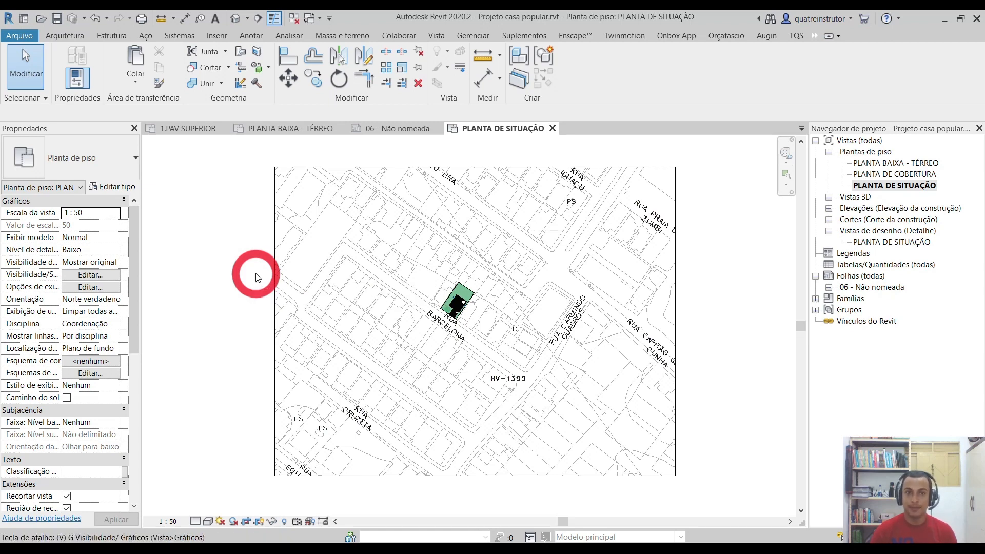
{"action": "key", "text": "g"}
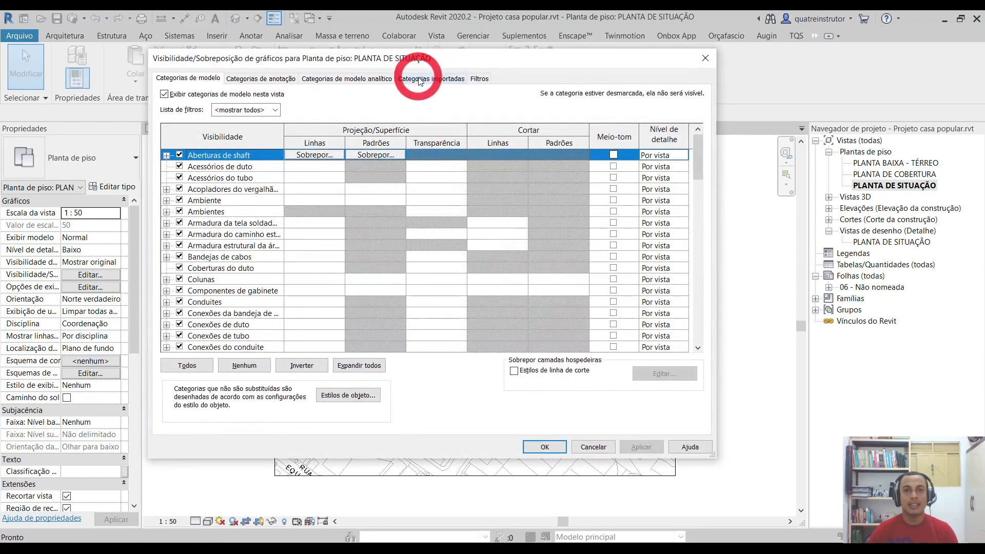
{"action": "left_click", "coordinate": [419, 79]}
{"action": "left_click", "coordinate": [216, 134]}
{"action": "left_click", "coordinate": [166, 136]}
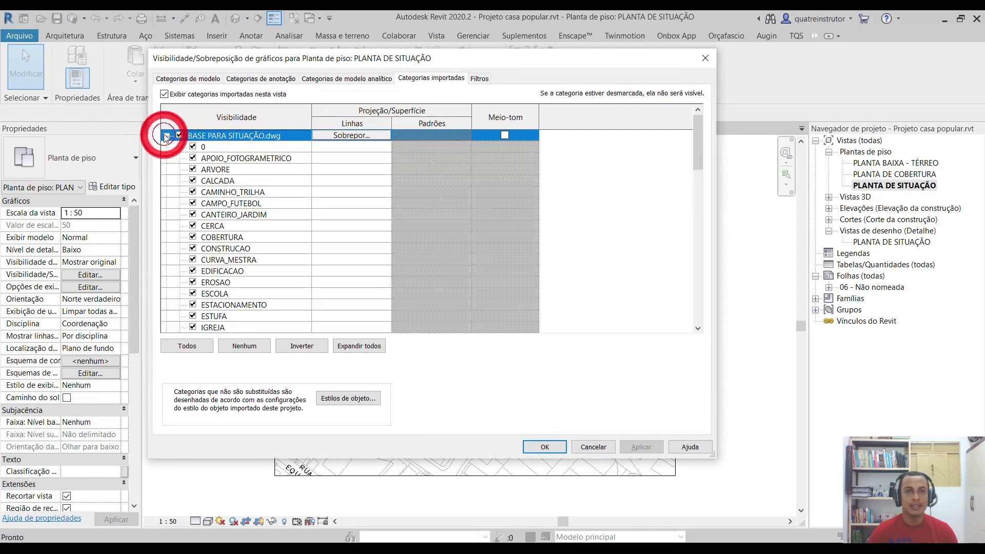
- Look through the imported map's layers and check the line override option of the CERCA layer
{"action": "scroll", "coordinate": [233, 200], "scroll_direction": "down", "scroll_amount": 4}
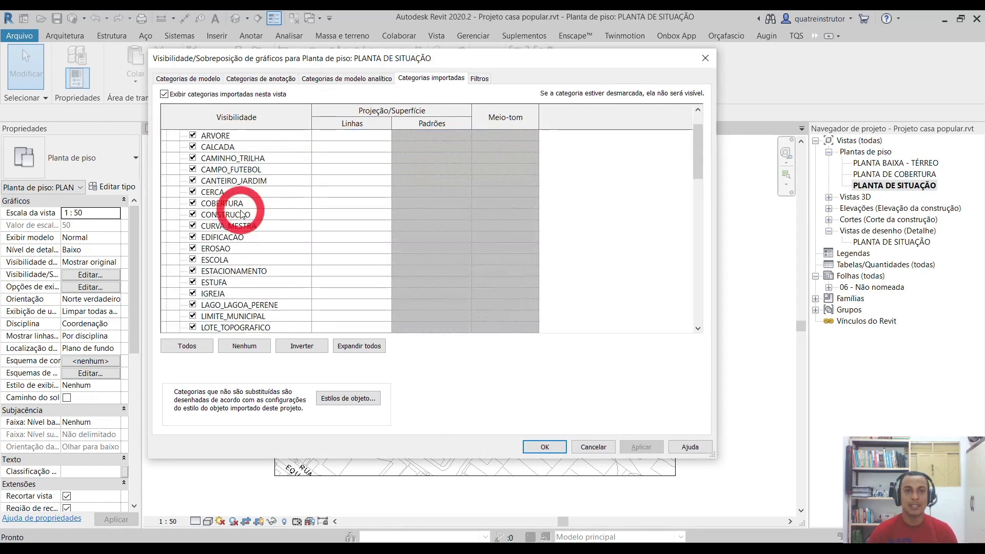
{"action": "scroll", "coordinate": [228, 166], "scroll_direction": "up", "scroll_amount": 4}
{"action": "scroll", "coordinate": [233, 190], "scroll_direction": "down", "scroll_amount": 1}
{"action": "scroll", "coordinate": [225, 195], "scroll_direction": "down", "scroll_amount": 7}
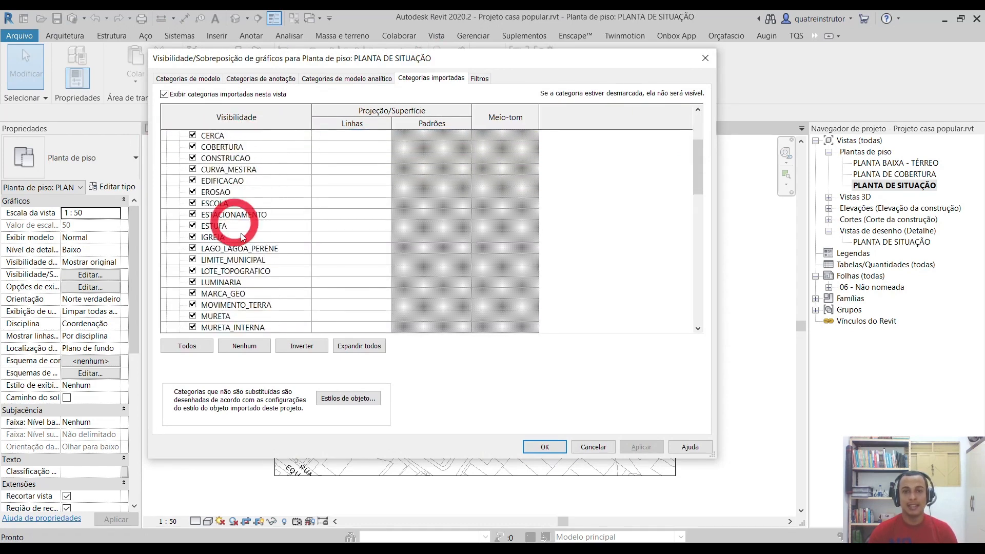
{"action": "left_click", "coordinate": [541, 543]}
{"action": "left_click", "coordinate": [374, 542]}
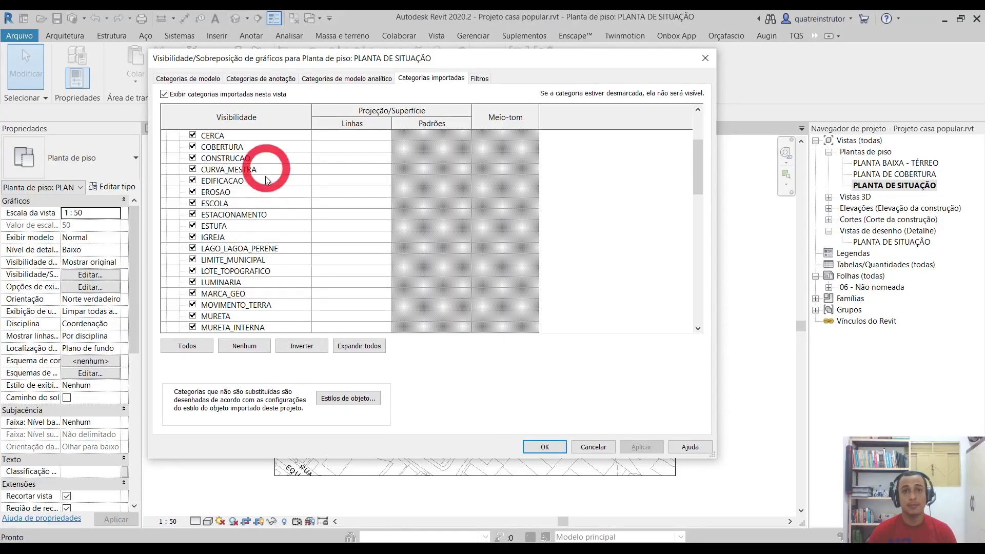
{"action": "scroll", "coordinate": [364, 151], "scroll_direction": "up", "scroll_amount": 1}
{"action": "left_click", "coordinate": [364, 146]}
{"action": "left_click", "coordinate": [362, 146]}
{"action": "left_click", "coordinate": [408, 68]}
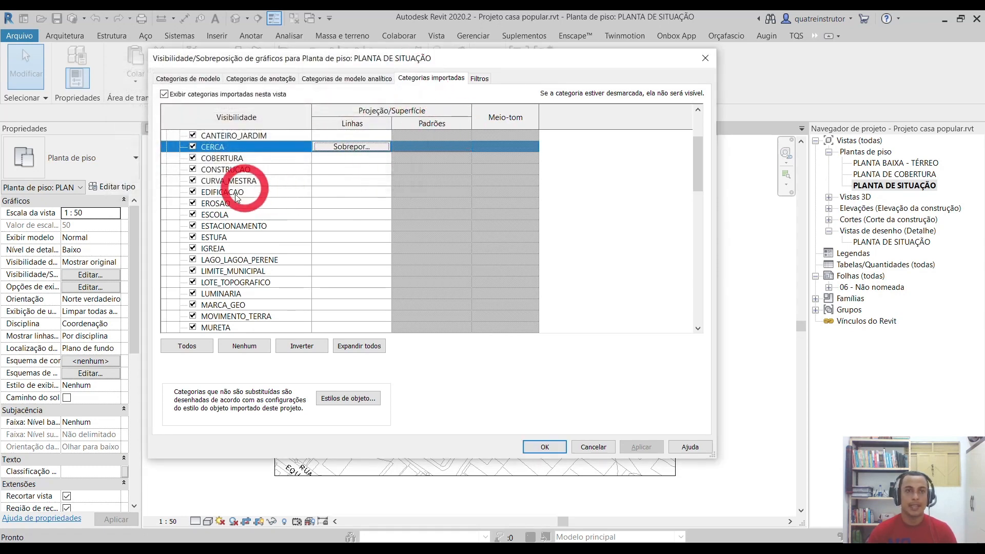
- Hide the TXT_RUA layer of the imported map in this view and apply the visibility overrides
{"action": "scroll", "coordinate": [214, 209], "scroll_direction": "down", "scroll_amount": 6}
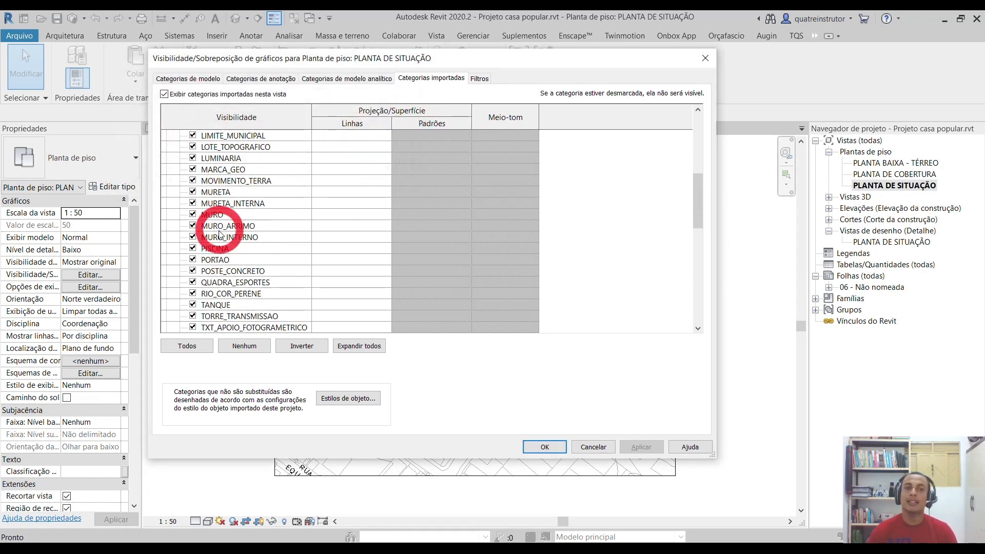
{"action": "scroll", "coordinate": [221, 242], "scroll_direction": "down", "scroll_amount": 3}
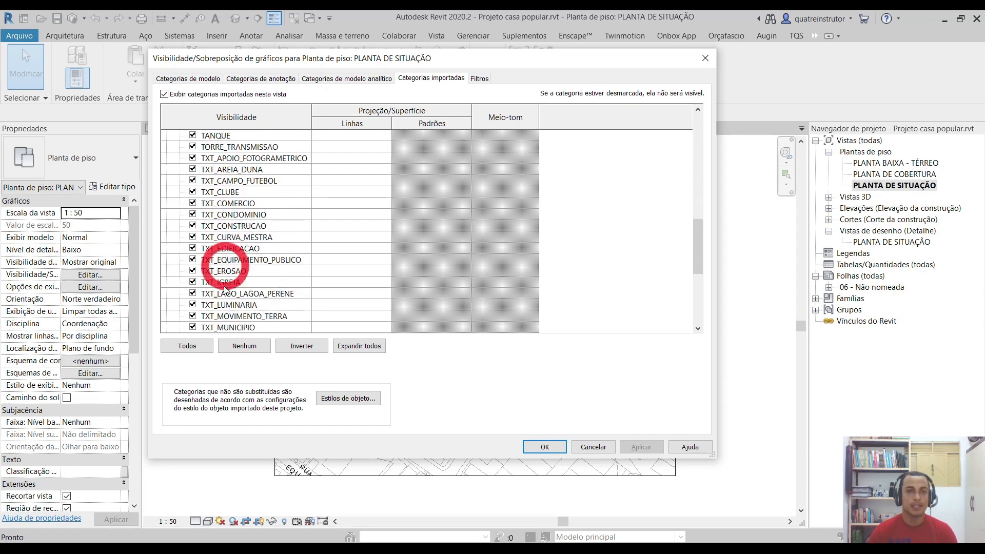
{"action": "scroll", "coordinate": [218, 229], "scroll_direction": "down", "scroll_amount": 4}
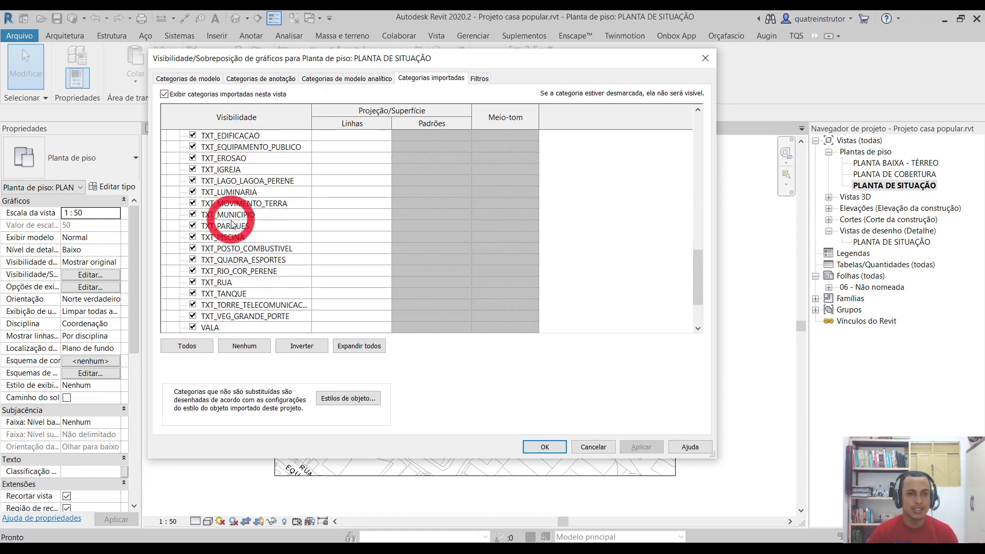
{"action": "left_click", "coordinate": [193, 282]}
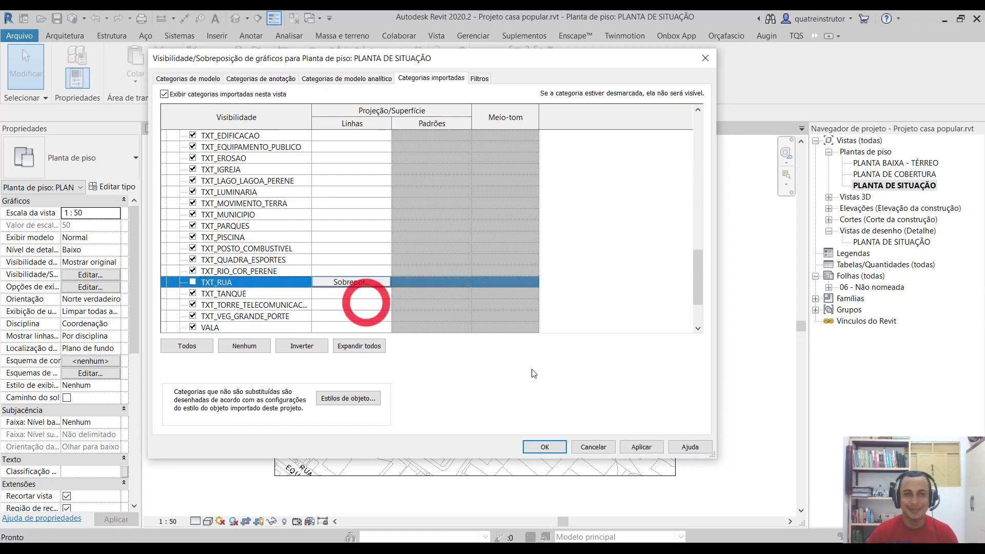
{"action": "left_click", "coordinate": [639, 447]}
{"action": "left_click", "coordinate": [536, 447]}
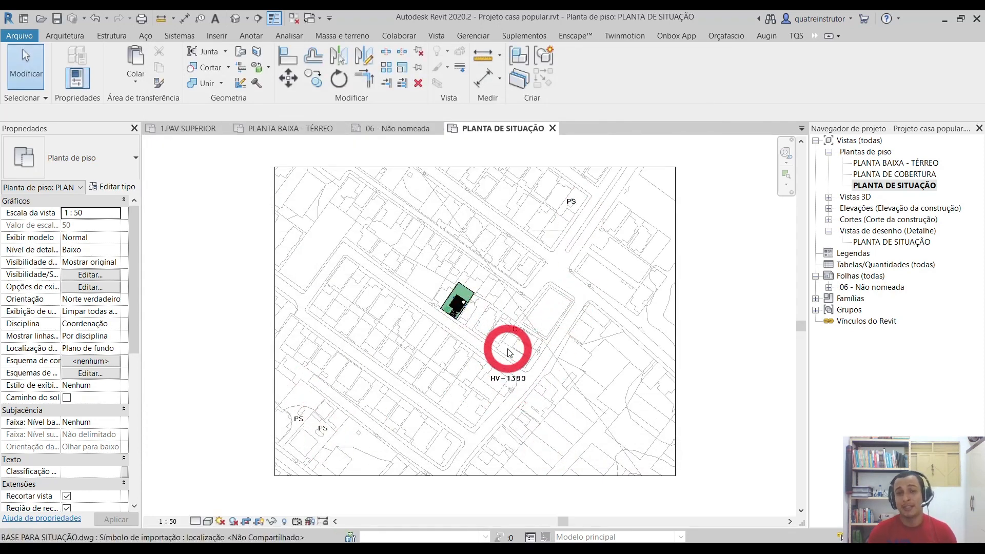
- Open the situation plan's visibility overrides and turn off all model categories at once
{"action": "scroll", "coordinate": [492, 338], "scroll_direction": "up", "scroll_amount": 2}
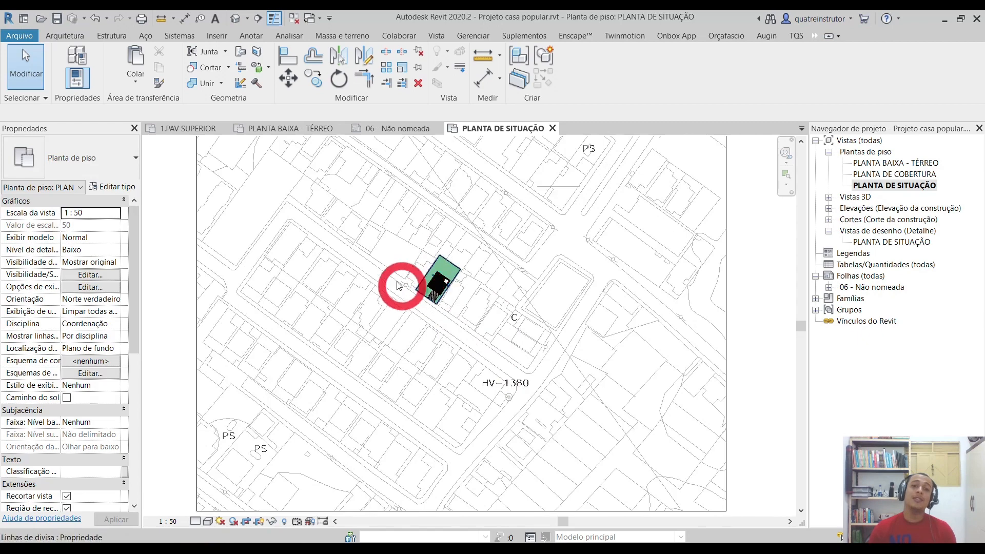
{"action": "scroll", "coordinate": [432, 266], "scroll_direction": "up", "scroll_amount": 1}
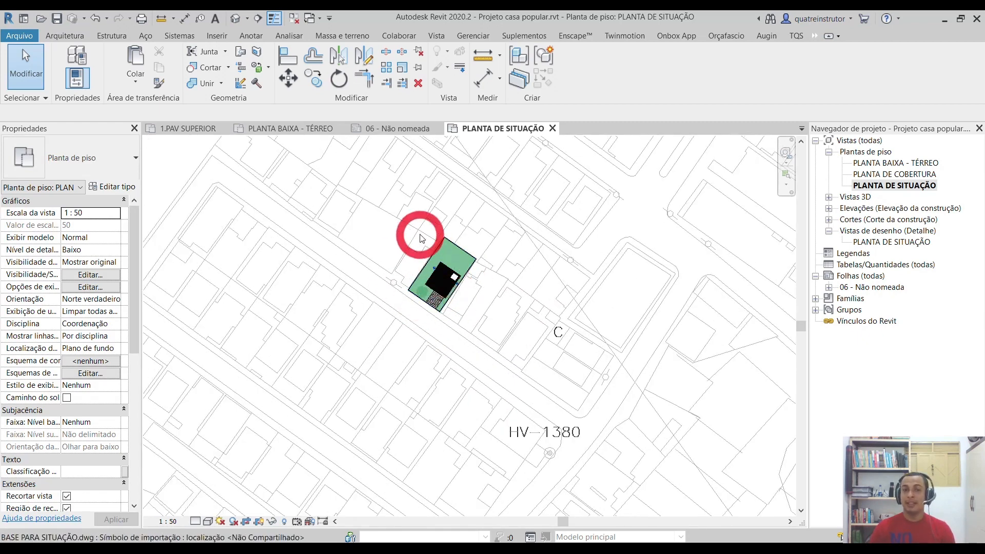
{"action": "scroll", "coordinate": [418, 231], "scroll_direction": "up", "scroll_amount": 1}
{"action": "middle_click_drag", "start_coordinate": [407, 257], "coordinate": [407, 267]}
{"action": "scroll", "coordinate": [405, 252], "scroll_direction": "down", "scroll_amount": 1}
{"action": "key", "text": "g"}
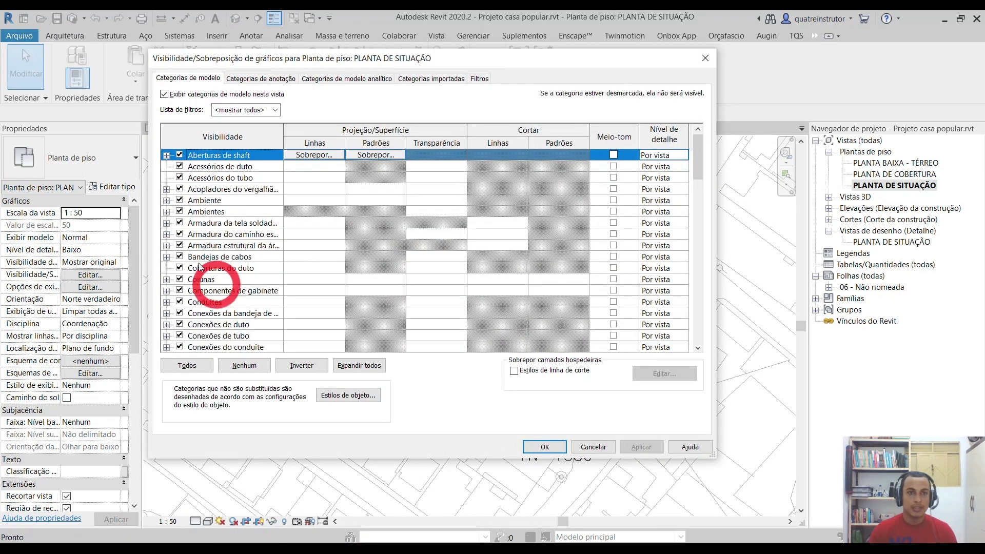
{"action": "left_click", "coordinate": [186, 365]}
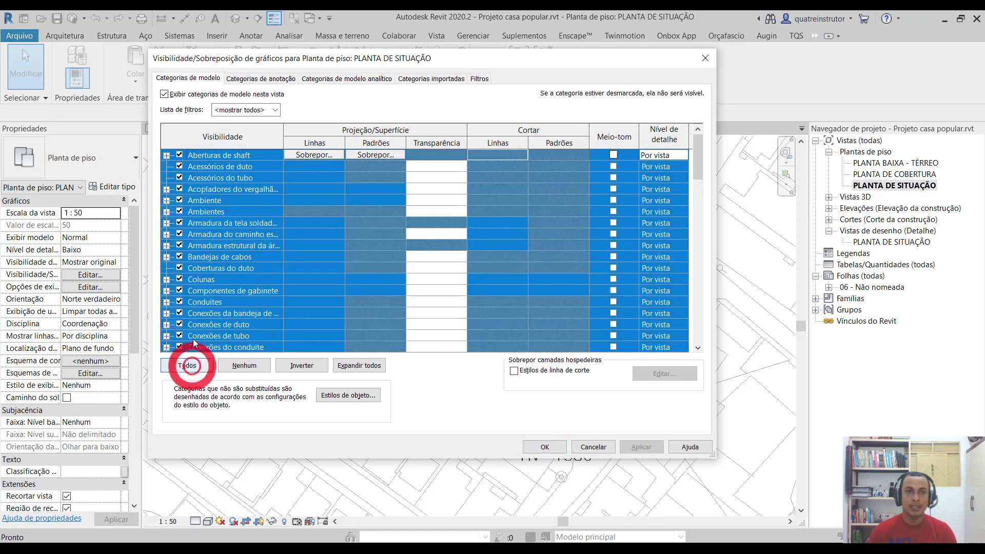
{"action": "left_click", "coordinate": [180, 178]}
{"action": "left_click", "coordinate": [215, 246]}
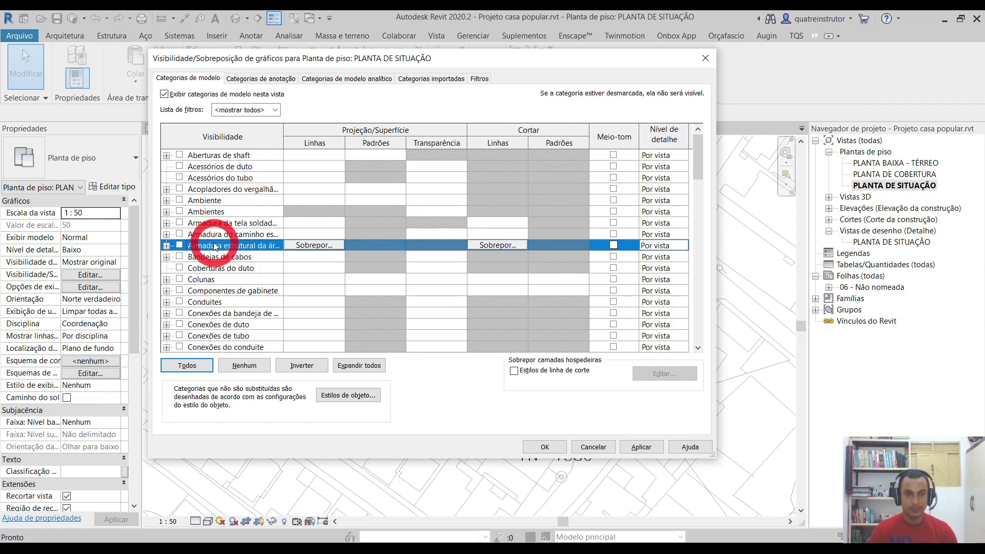
- Turn the model categories Itens de detalhe and Linhas back on for this view
{"action": "key", "text": "i"}
{"action": "scroll", "coordinate": [215, 240], "scroll_direction": "down", "scroll_amount": 6}
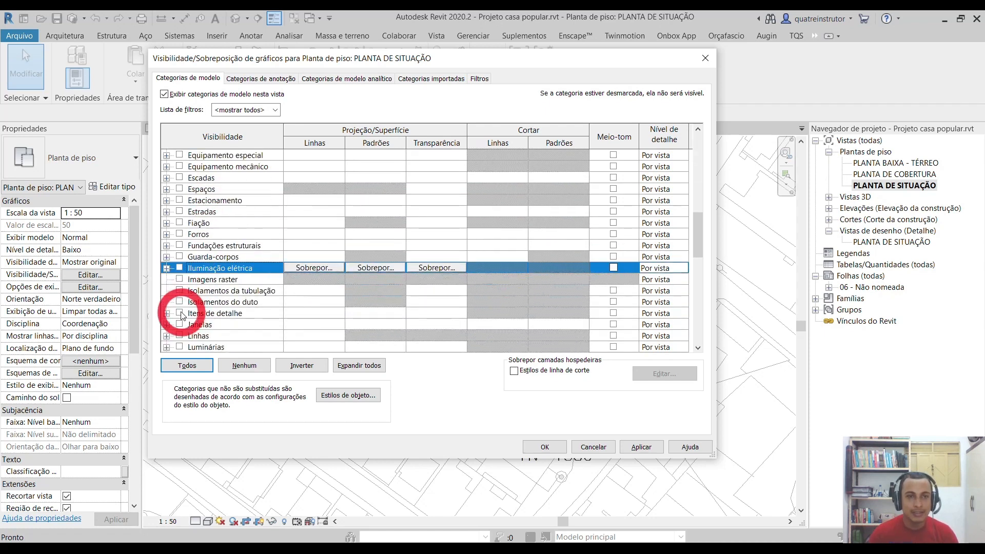
{"action": "left_click", "coordinate": [180, 313]}
{"action": "left_click", "coordinate": [180, 337]}
{"action": "scroll", "coordinate": [188, 328], "scroll_direction": "down", "scroll_amount": 2}
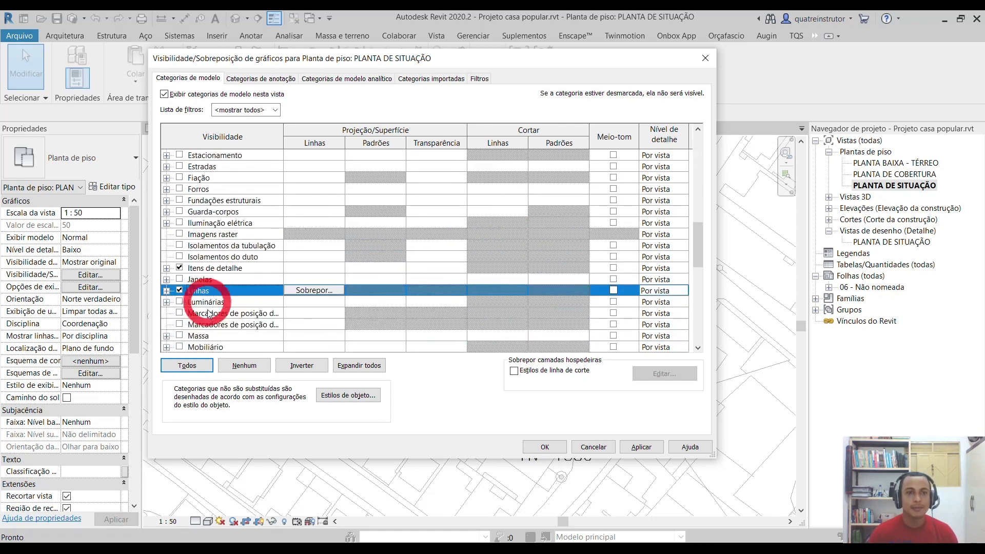
- Turn the Terreno category back on with its Linhas de divisa subcategory included, and apply the visibility overrides
{"action": "left_click", "coordinate": [209, 314]}
{"action": "key", "text": "t"}
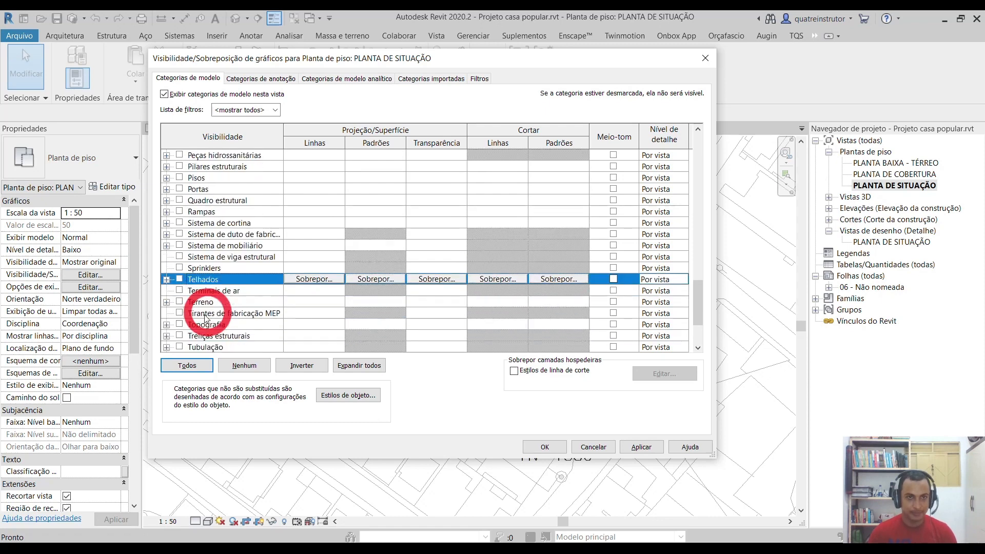
{"action": "left_click", "coordinate": [180, 302]}
{"action": "left_click", "coordinate": [167, 302]}
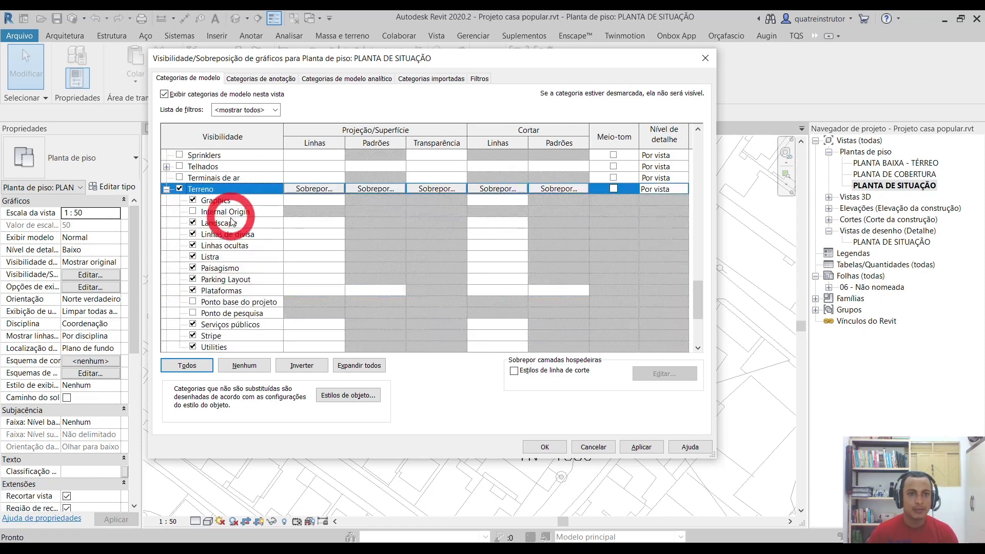
{"action": "scroll", "coordinate": [232, 222], "scroll_direction": "down", "scroll_amount": 1}
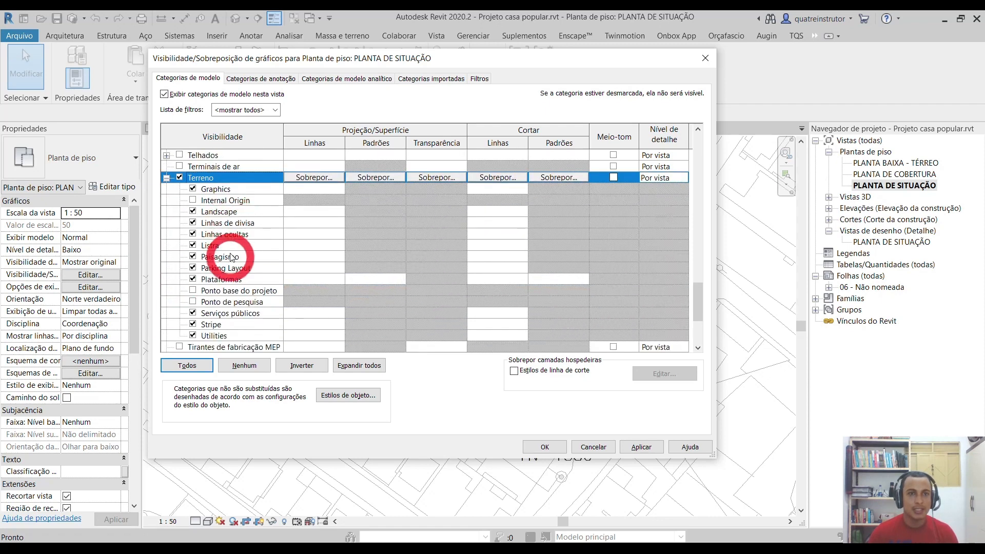
{"action": "left_click", "coordinate": [239, 224]}
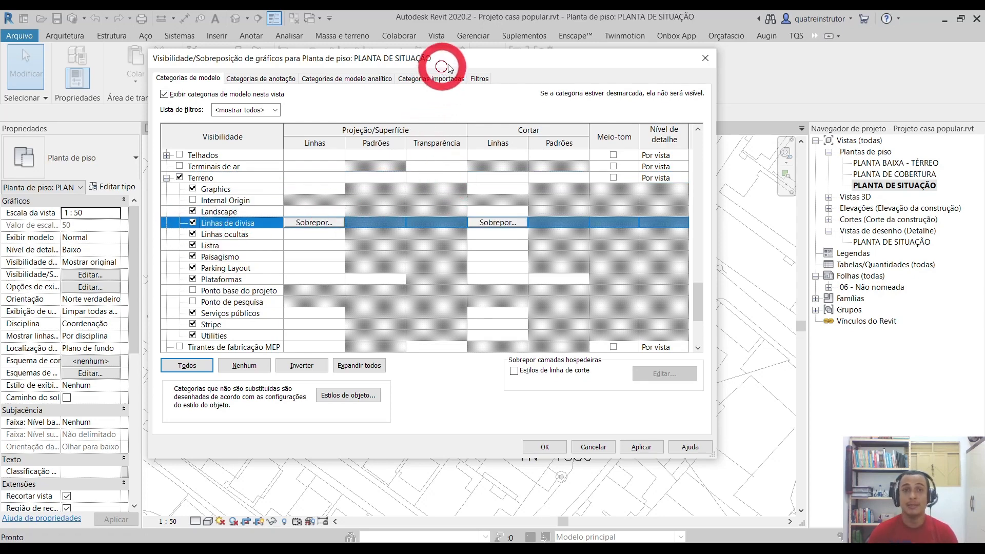
{"action": "left_click_drag", "start_coordinate": [438, 58], "coordinate": [485, 49]}
{"action": "left_click", "coordinate": [689, 437]}
{"action": "left_click", "coordinate": [592, 438]}
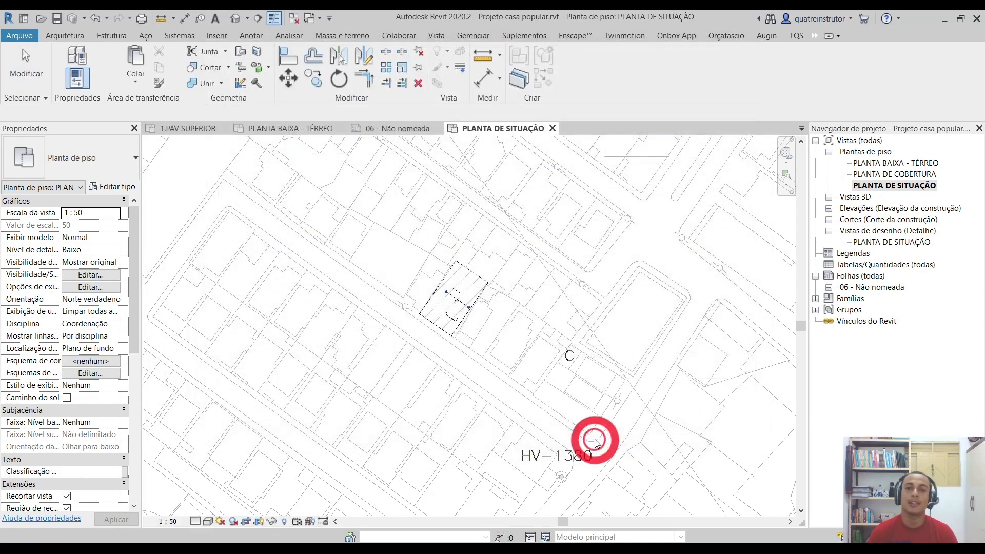
- Remove the leftover room separation lines inside the lot from the view, keeping the property boundary lines
{"action": "scroll", "coordinate": [469, 321], "scroll_direction": "up", "scroll_amount": 4}
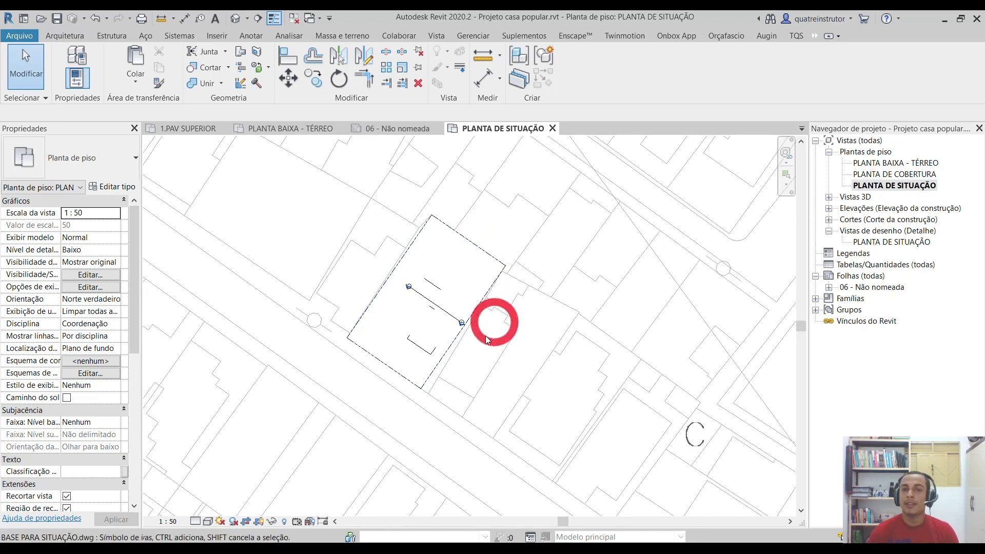
{"action": "scroll", "coordinate": [425, 220], "scroll_direction": "up", "scroll_amount": 1}
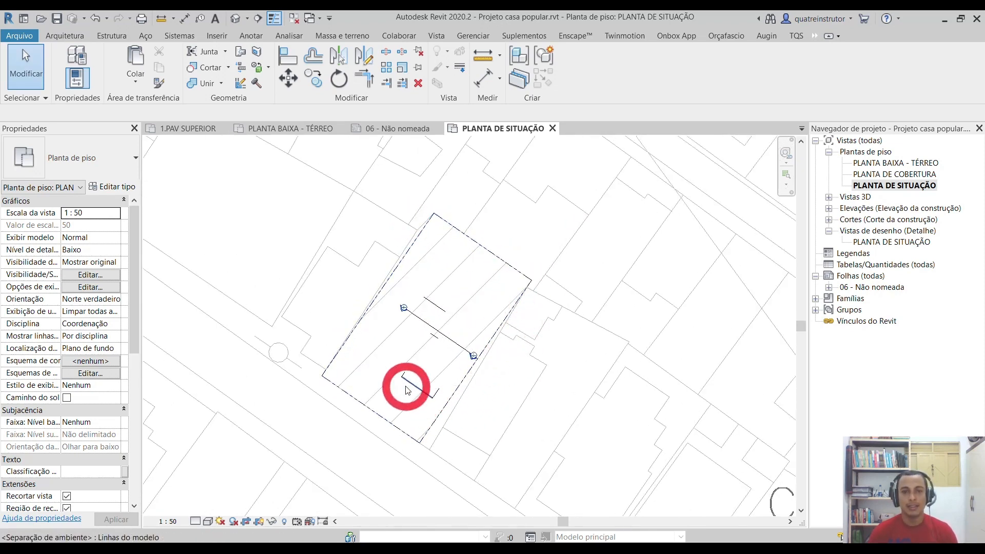
{"action": "left_click_drag", "start_coordinate": [354, 253], "coordinate": [508, 417]}
{"action": "left_click", "coordinate": [464, 349]}
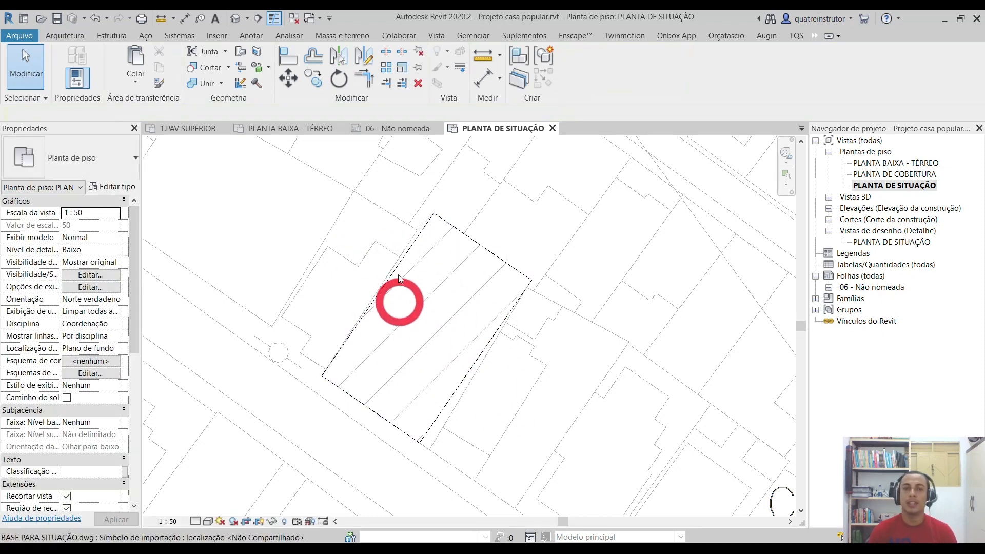
- Create a Vermelho Sólido filled region over the lot by picking its property lines as the boundary
{"action": "scroll", "coordinate": [489, 361], "scroll_direction": "down", "scroll_amount": 4}
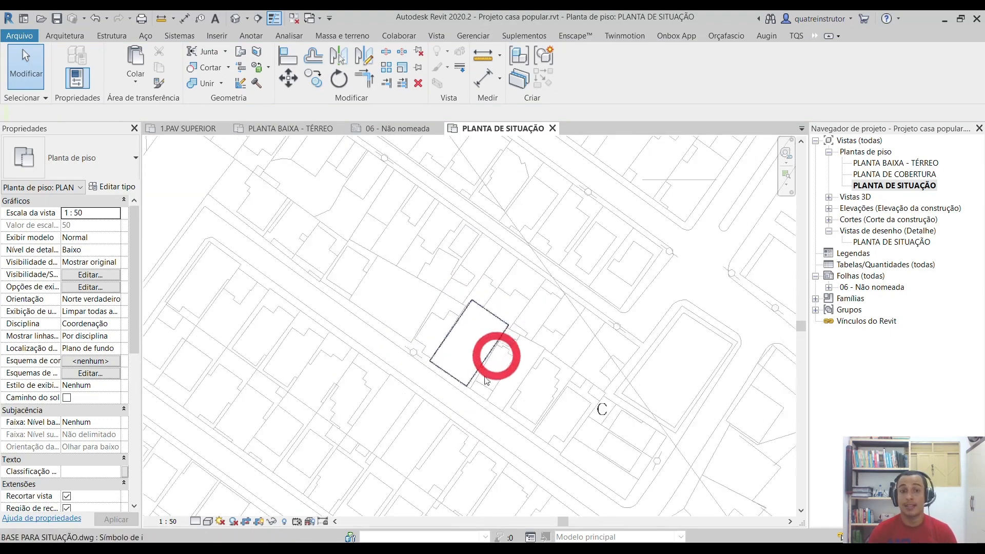
{"action": "middle_click_drag", "start_coordinate": [491, 368], "coordinate": [434, 379]}
{"action": "scroll", "coordinate": [442, 391], "scroll_direction": "up", "scroll_amount": 3}
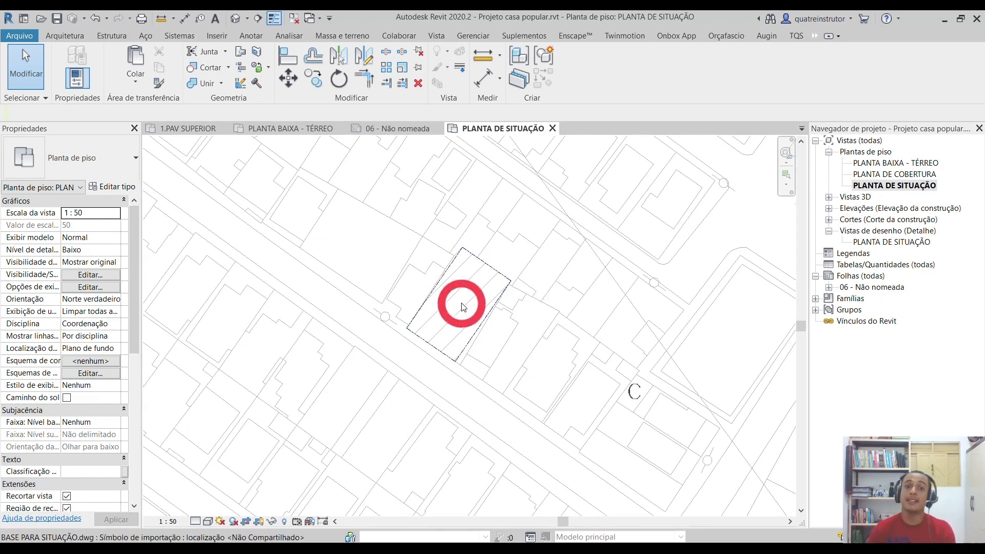
{"action": "scroll", "coordinate": [459, 304], "scroll_direction": "down", "scroll_amount": 2}
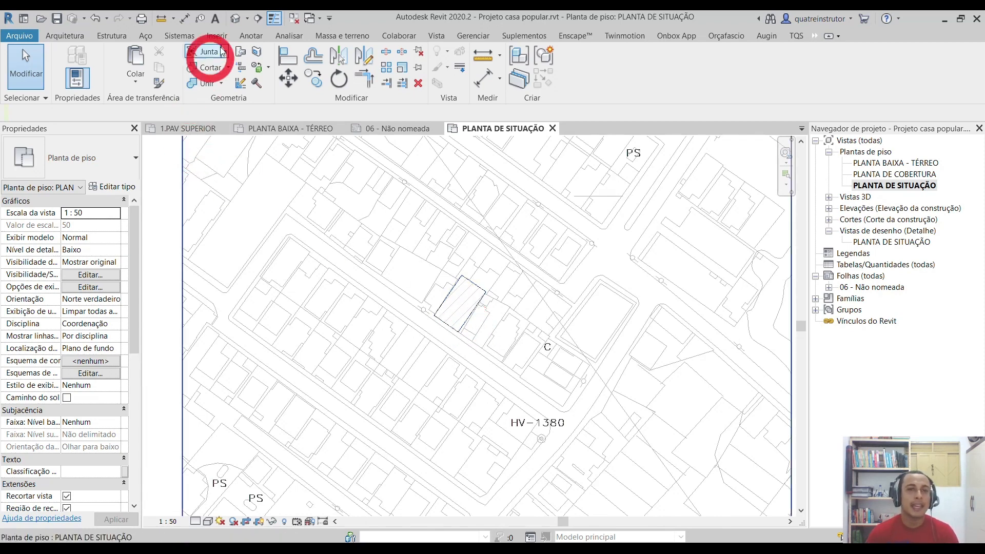
{"action": "left_click", "coordinate": [251, 36]}
{"action": "left_click", "coordinate": [372, 67]}
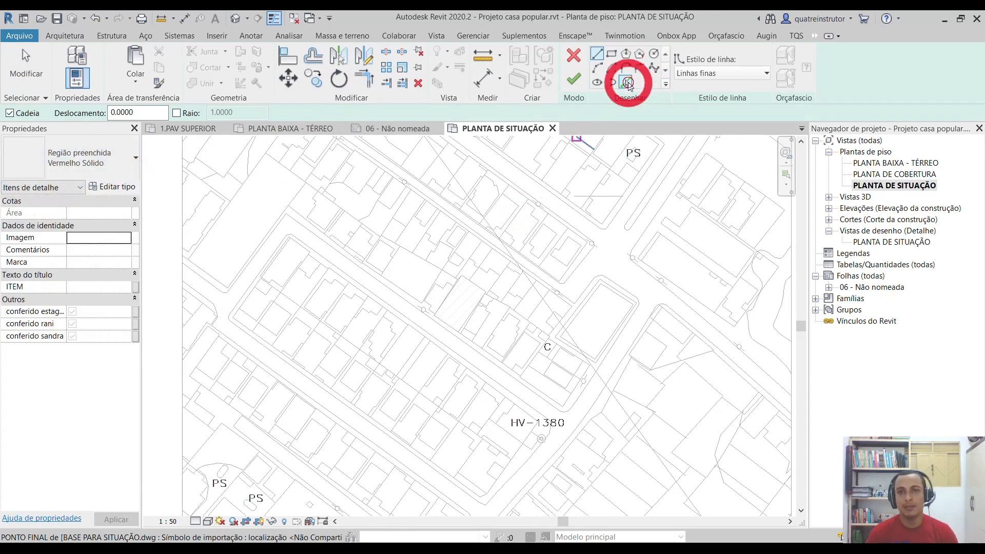
{"action": "left_click", "coordinate": [627, 82]}
{"action": "scroll", "coordinate": [462, 277], "scroll_direction": "up", "scroll_amount": 3}
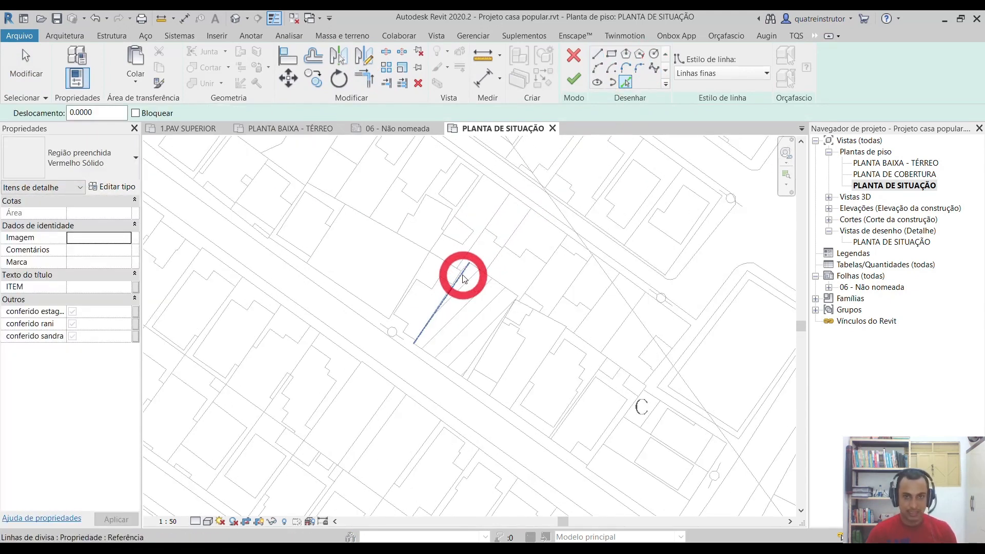
{"action": "left_click", "coordinate": [479, 272]}
{"action": "left_click", "coordinate": [508, 312]}
{"action": "left_click", "coordinate": [450, 368]}
{"action": "left_click", "coordinate": [543, 189]}
{"action": "left_click", "coordinate": [573, 83]}
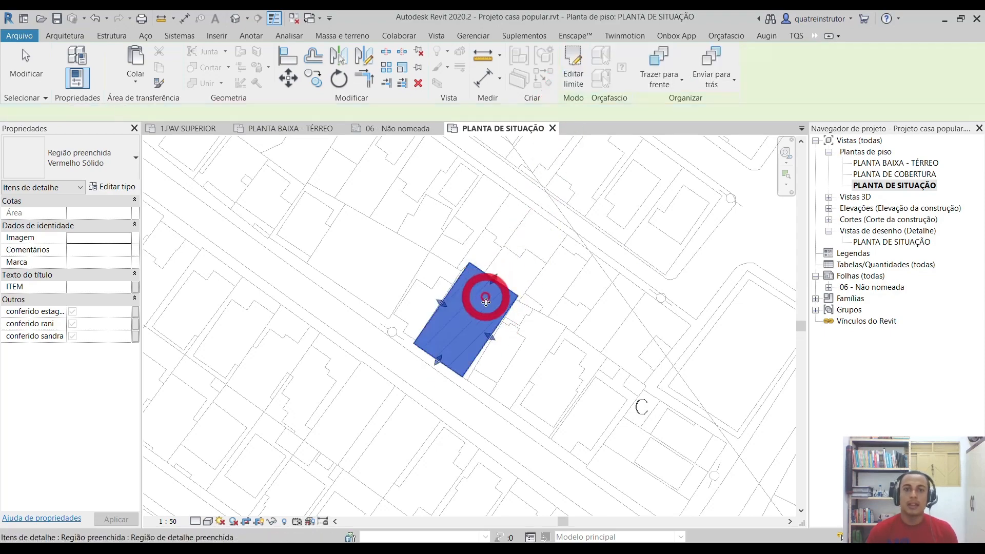
{"action": "left_click", "coordinate": [588, 260]}
- Tighten the view's crop region by moving all four edges inward around the highlighted lot
{"action": "scroll", "coordinate": [558, 287], "scroll_direction": "down", "scroll_amount": 3}
{"action": "scroll", "coordinate": [559, 287], "scroll_direction": "down", "scroll_amount": 2}
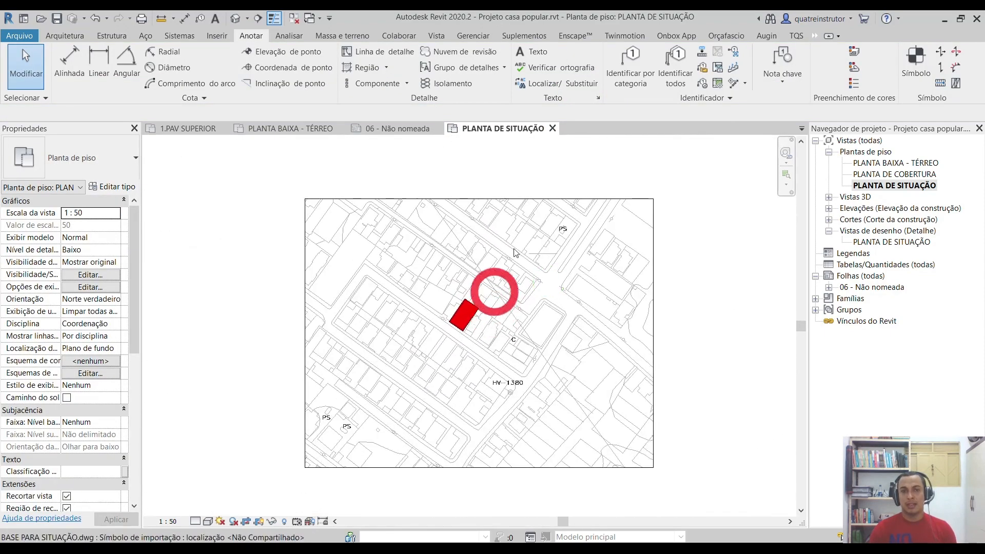
{"action": "left_click", "coordinate": [510, 199]}
{"action": "left_click_drag", "start_coordinate": [488, 218], "coordinate": [488, 217]}
{"action": "left_click_drag", "start_coordinate": [653, 333], "coordinate": [616, 339]}
{"action": "left_click_drag", "start_coordinate": [461, 468], "coordinate": [461, 445]}
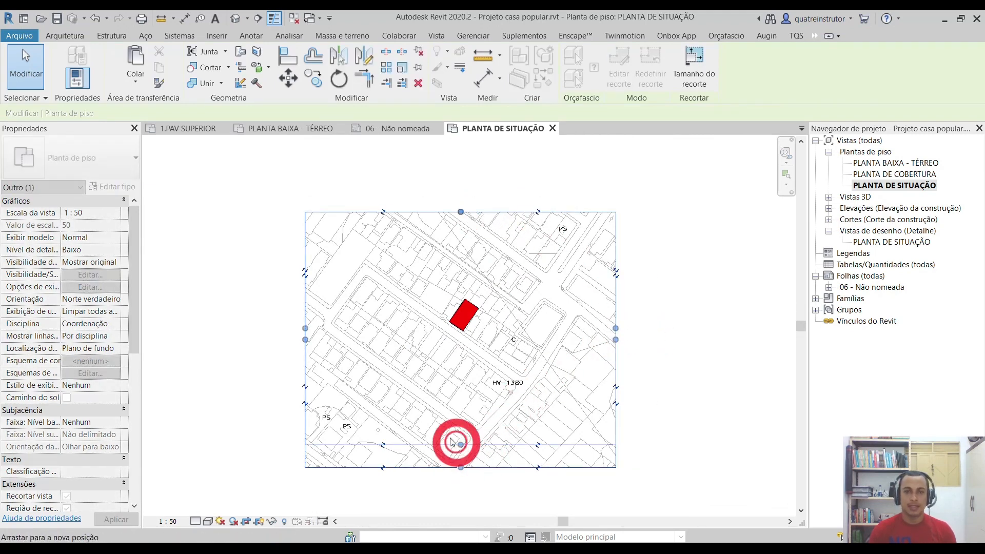
{"action": "left_click_drag", "start_coordinate": [306, 328], "coordinate": [325, 329]}
{"action": "key", "text": "Escape"}
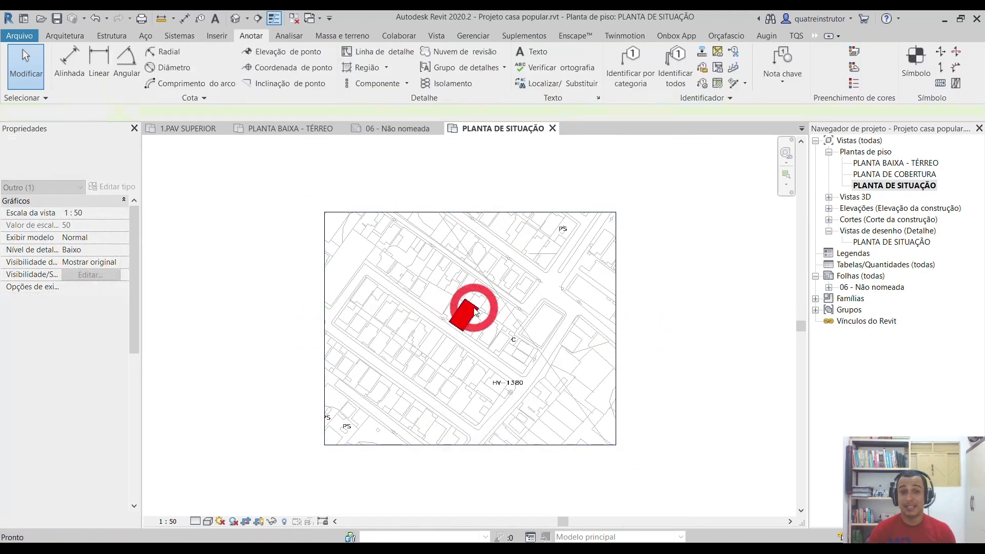
- Examine the red filled region against the neighbouring lots and check its properties in the cropped plan
{"action": "scroll", "coordinate": [422, 339], "scroll_direction": "up", "scroll_amount": 4}
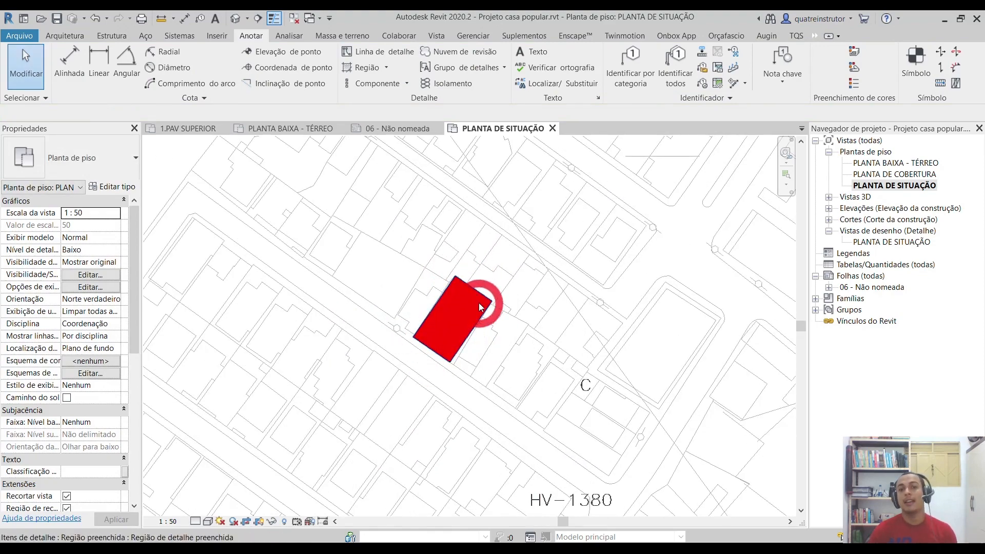
{"action": "scroll", "coordinate": [478, 303], "scroll_direction": "up", "scroll_amount": 2}
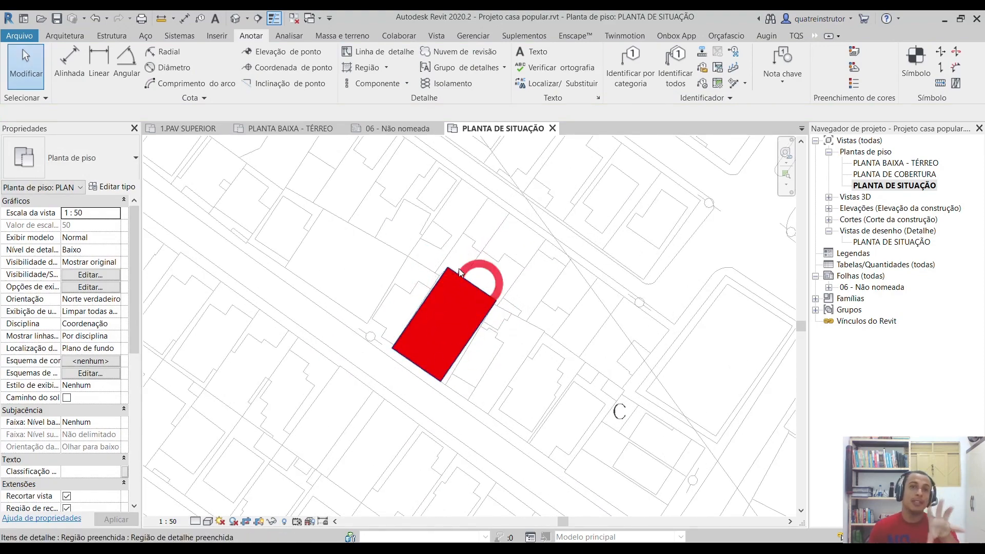
{"action": "scroll", "coordinate": [459, 338], "scroll_direction": "down", "scroll_amount": 2}
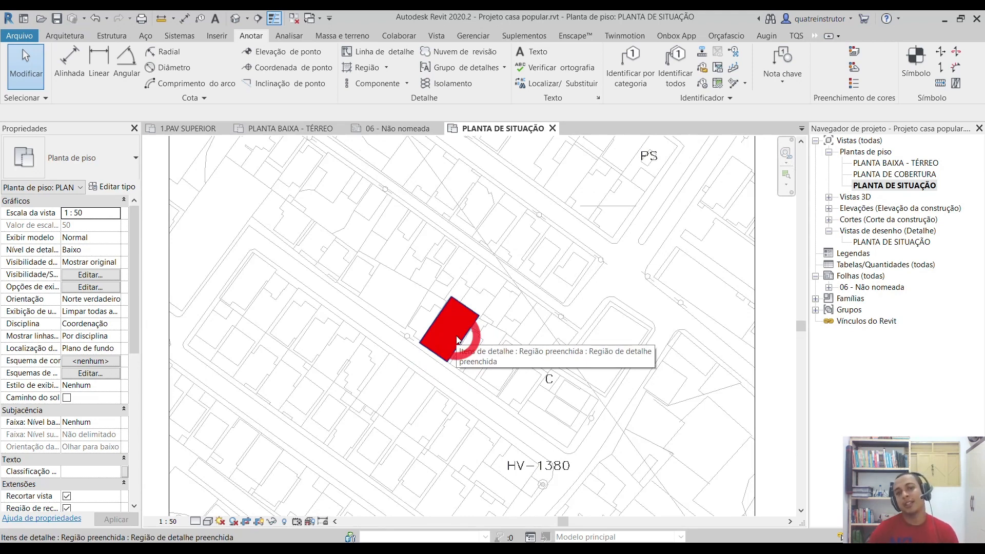
{"action": "scroll", "coordinate": [462, 287], "scroll_direction": "up", "scroll_amount": 3}
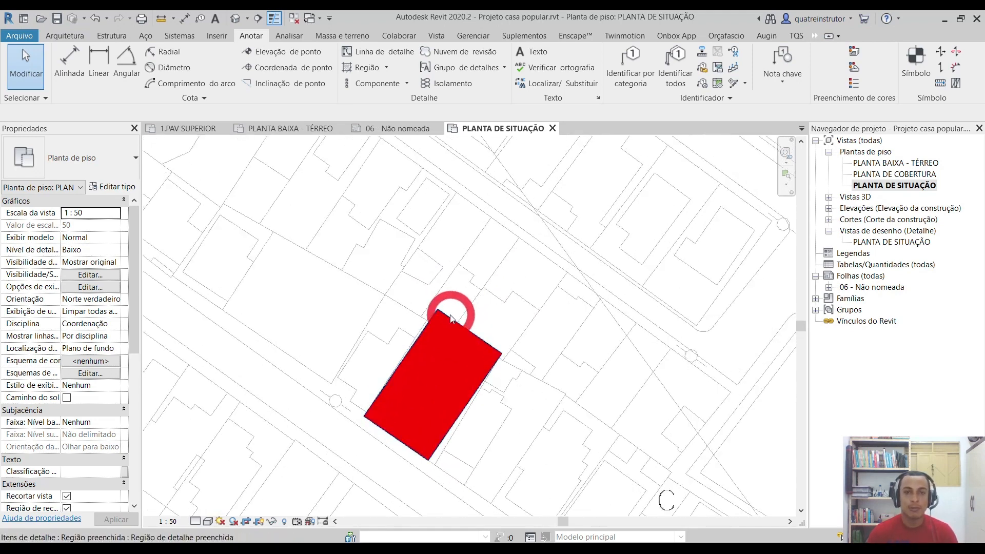
{"action": "left_click", "coordinate": [451, 317]}
{"action": "scroll", "coordinate": [420, 326], "scroll_direction": "down", "scroll_amount": 3}
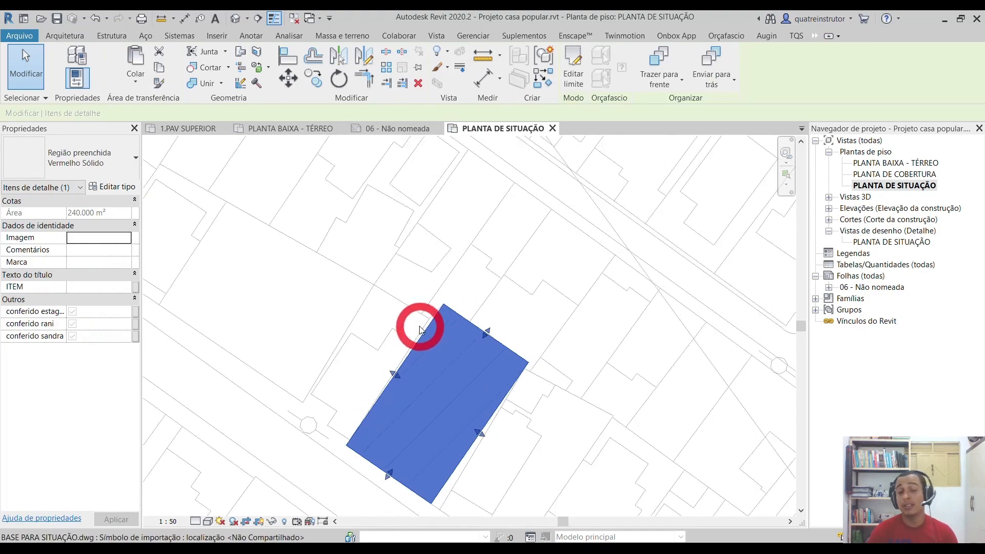
{"action": "key", "text": "Escape"}
{"action": "scroll", "coordinate": [420, 325], "scroll_direction": "down", "scroll_amount": 4}
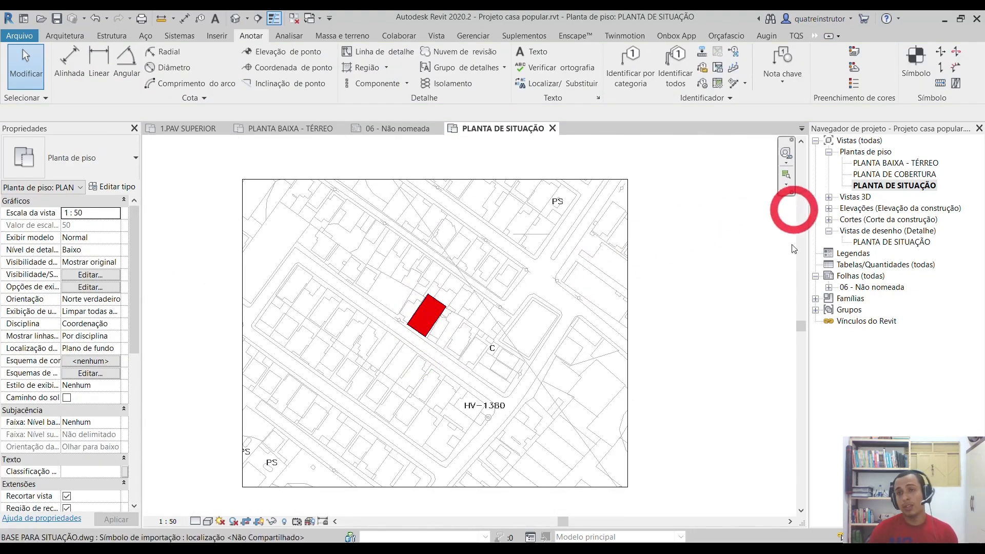
- Add a 2,5 mm Arial text note reading "RUA BARCELONA" on the street beside the red lot in PLANTA DE SITUAÇÃO
{"action": "double_click", "coordinate": [902, 164]}
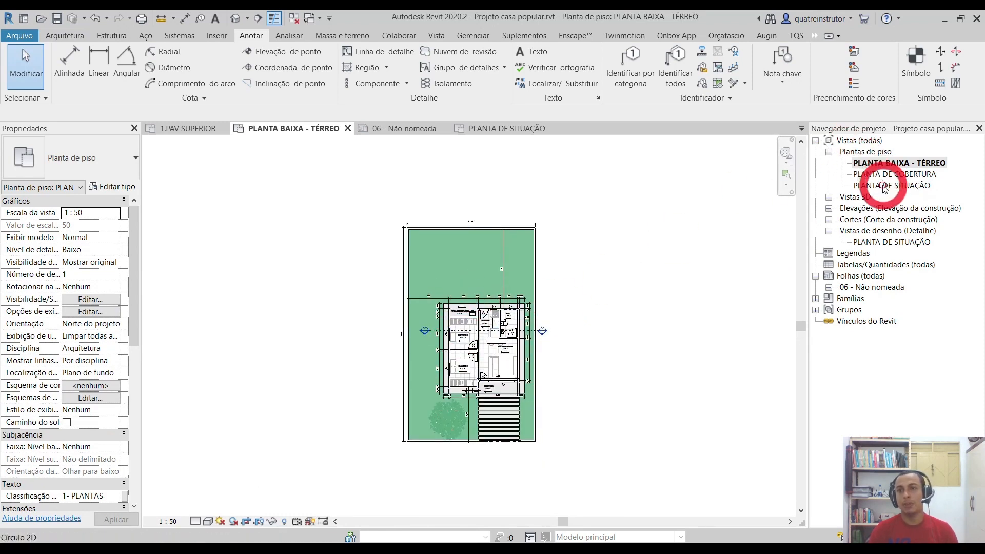
{"action": "double_click", "coordinate": [885, 186]}
{"action": "scroll", "coordinate": [424, 326], "scroll_direction": "up", "scroll_amount": 3}
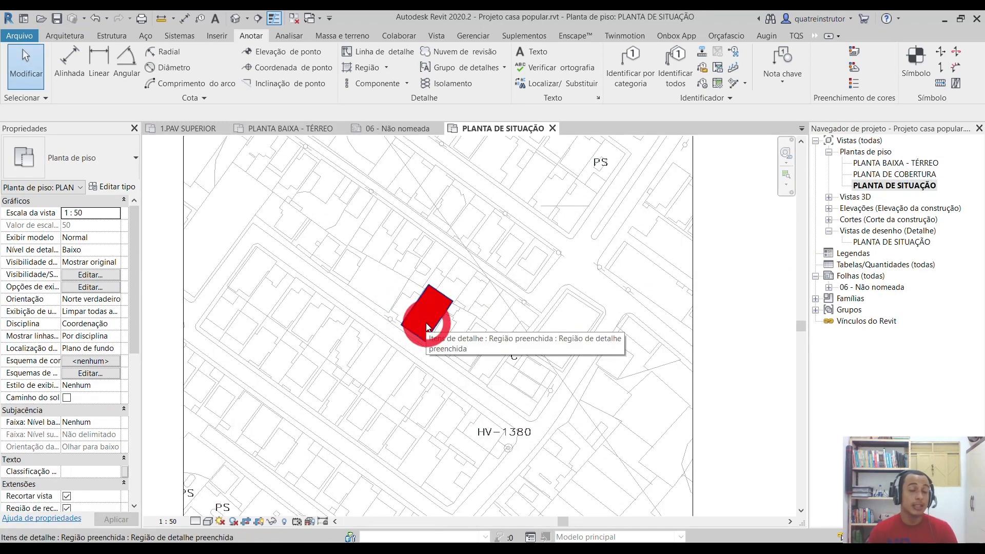
{"action": "scroll", "coordinate": [429, 328], "scroll_direction": "down", "scroll_amount": 1}
{"action": "scroll", "coordinate": [424, 328], "scroll_direction": "up", "scroll_amount": 2}
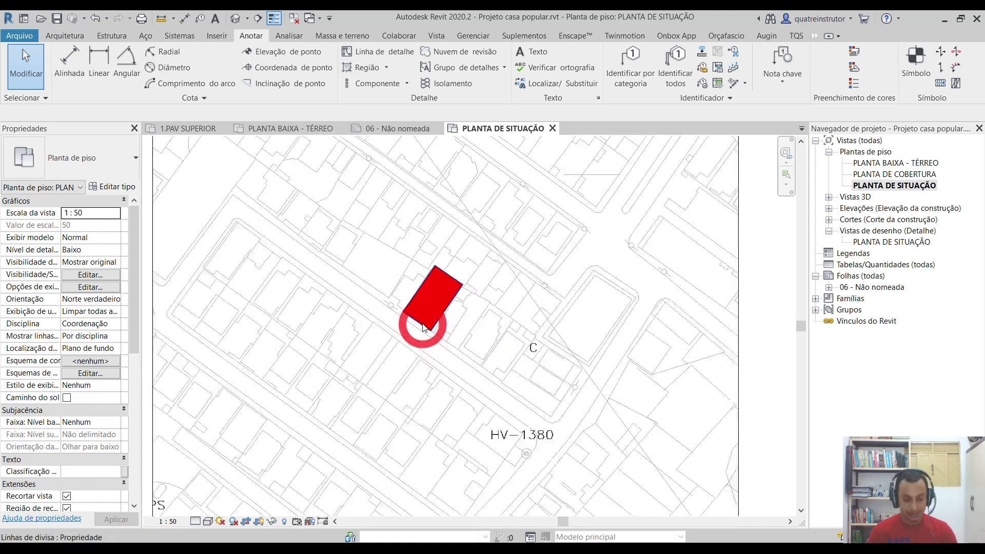
{"action": "scroll", "coordinate": [424, 327], "scroll_direction": "up", "scroll_amount": 1}
{"action": "key", "text": "t"}
{"action": "key", "text": "x"}
{"action": "scroll", "coordinate": [406, 328], "scroll_direction": "up", "scroll_amount": 1}
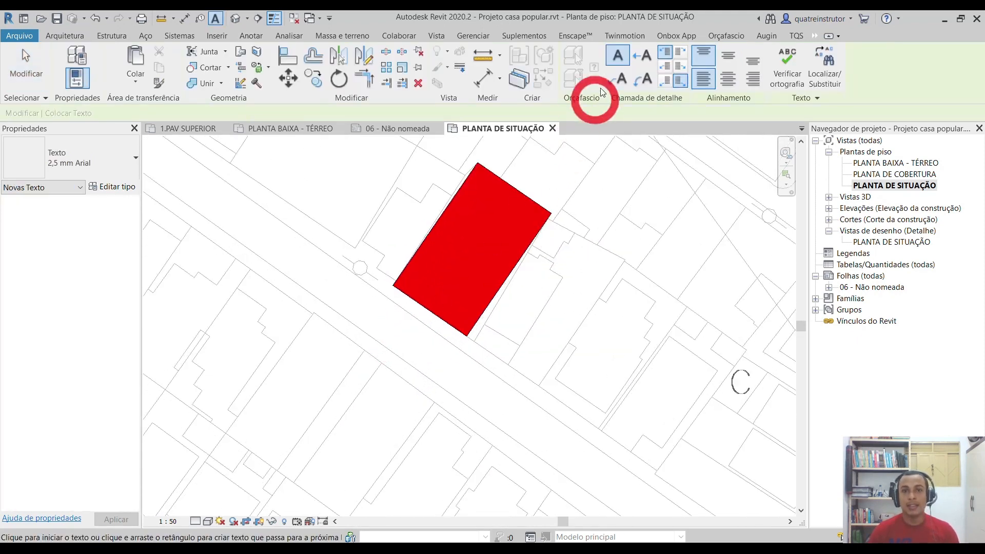
{"action": "left_click", "coordinate": [375, 315]}
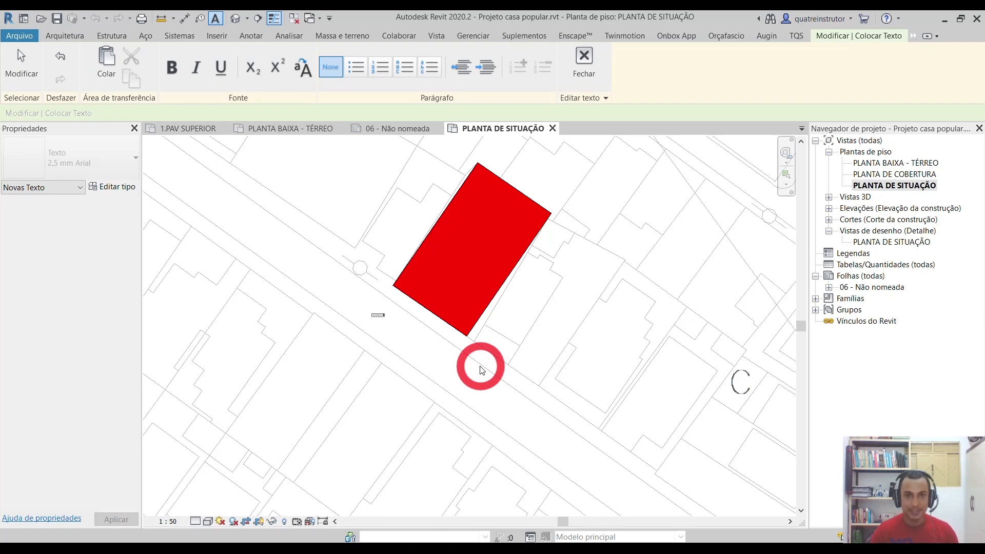
{"action": "key", "text": "Escape"}
{"action": "scroll", "coordinate": [381, 315], "scroll_direction": "up", "scroll_amount": 3}
{"action": "left_click", "coordinate": [374, 315]}
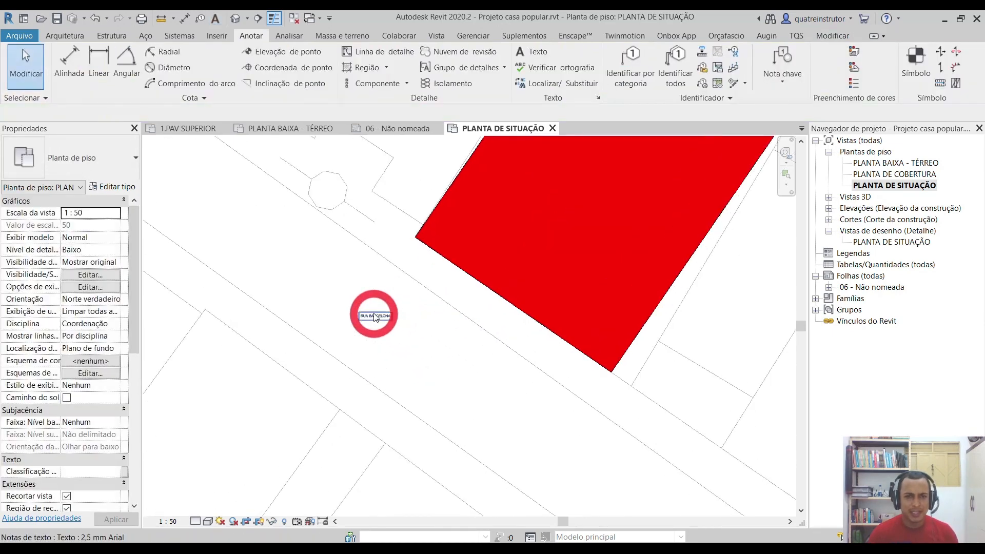
{"action": "left_click", "coordinate": [111, 187]}
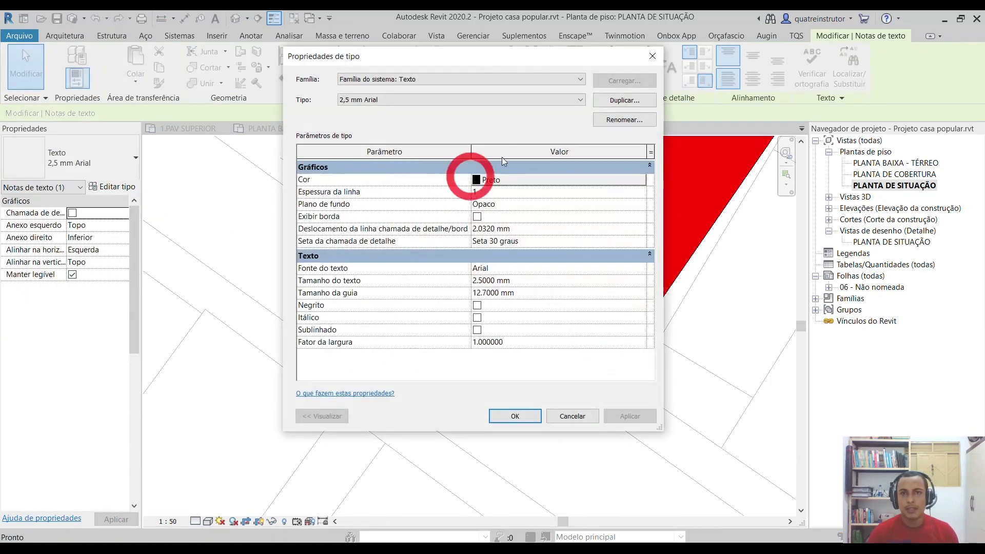
{"action": "left_click", "coordinate": [600, 102]}
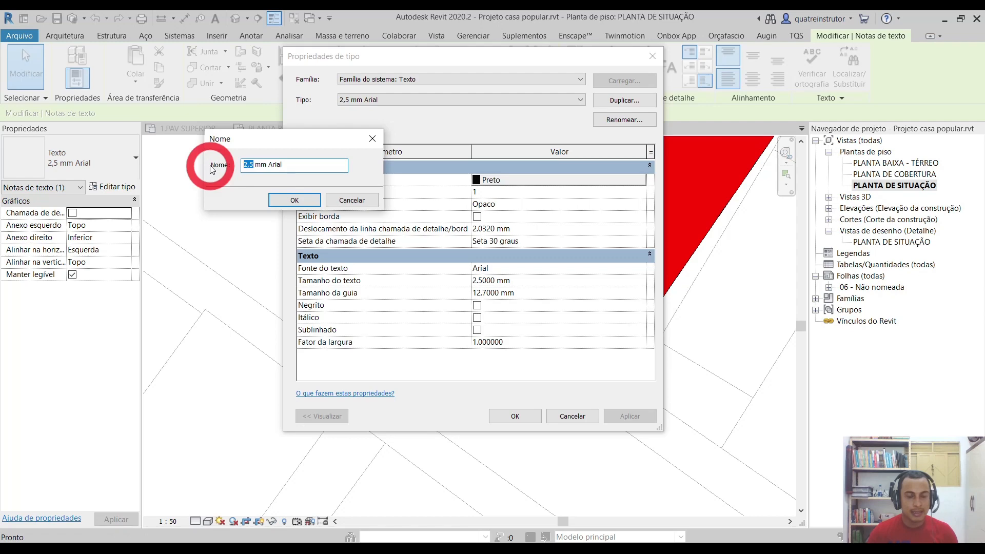
{"action": "key", "text": "Escape"}
{"action": "key", "text": "Escape"}
{"action": "key", "text": "Escape"}
- Change the situation plan's view scale to 1:500 so the street label is plotted larger
{"action": "left_click", "coordinate": [174, 522]}
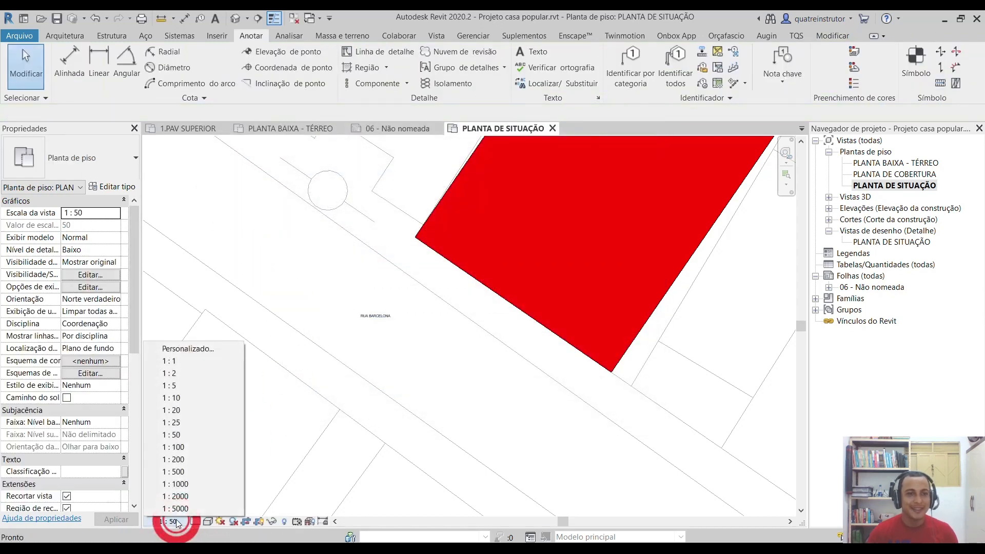
{"action": "left_click", "coordinate": [193, 448]}
{"action": "left_click", "coordinate": [172, 522]}
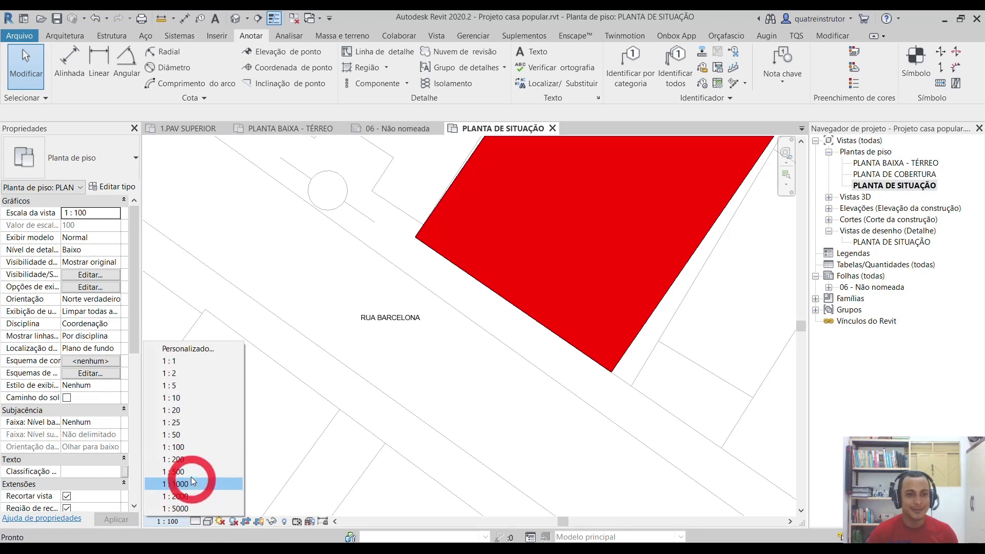
{"action": "left_click", "coordinate": [191, 472]}
- Rotate the RUA BARCELONA label to follow the street direction and position it within the street in front of the lot
{"action": "left_click", "coordinate": [331, 294]}
{"action": "left_click_drag", "start_coordinate": [331, 294], "coordinate": [308, 231]}
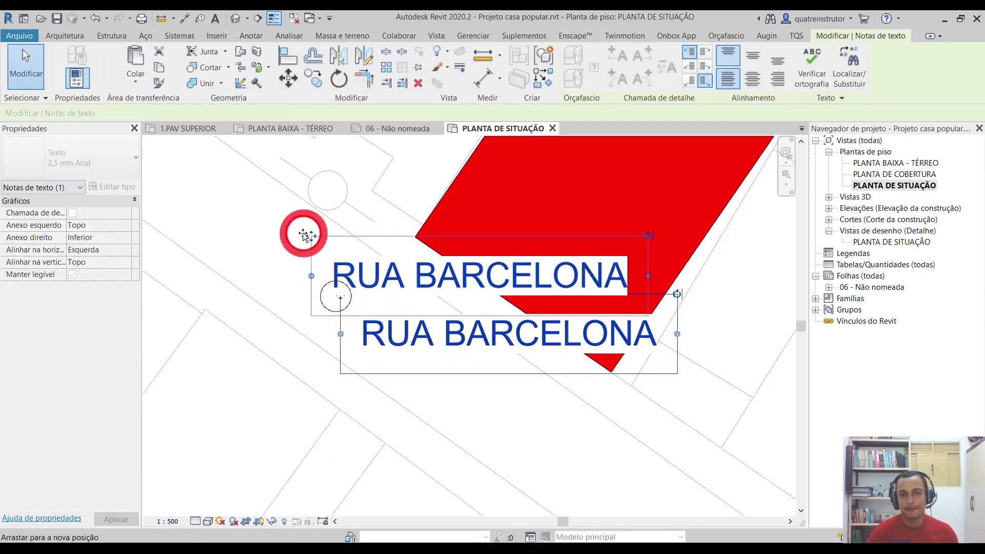
{"action": "left_click_drag", "start_coordinate": [645, 231], "coordinate": [624, 345]}
{"action": "scroll", "coordinate": [387, 169], "scroll_direction": "down", "scroll_amount": 2}
{"action": "left_click_drag", "start_coordinate": [387, 170], "coordinate": [389, 256]}
{"action": "left_click_drag", "start_coordinate": [435, 284], "coordinate": [471, 317]}
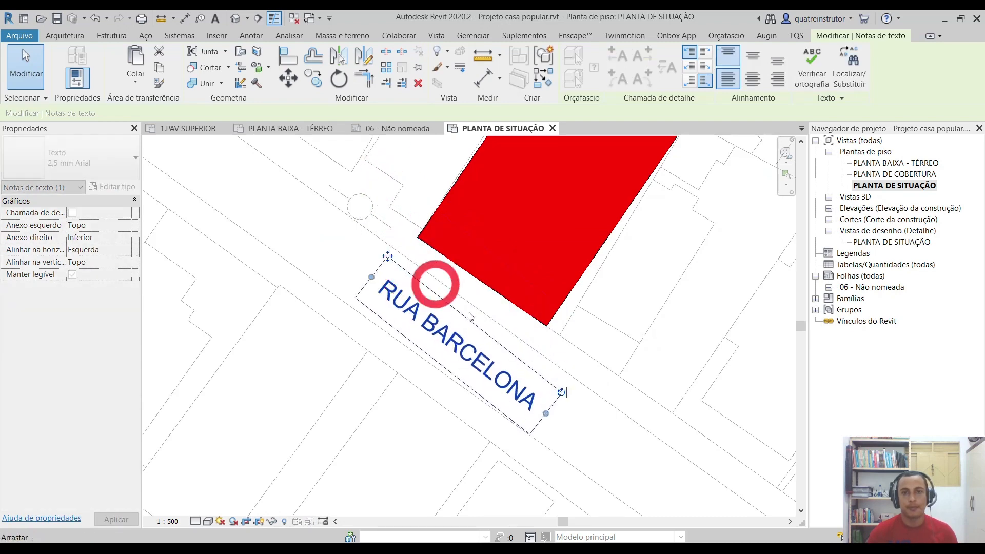
- Open sheet 06 and place the PLANTA DE SITUAÇÃO floor plan beside the ground floor plan
{"action": "left_click", "coordinate": [865, 289]}
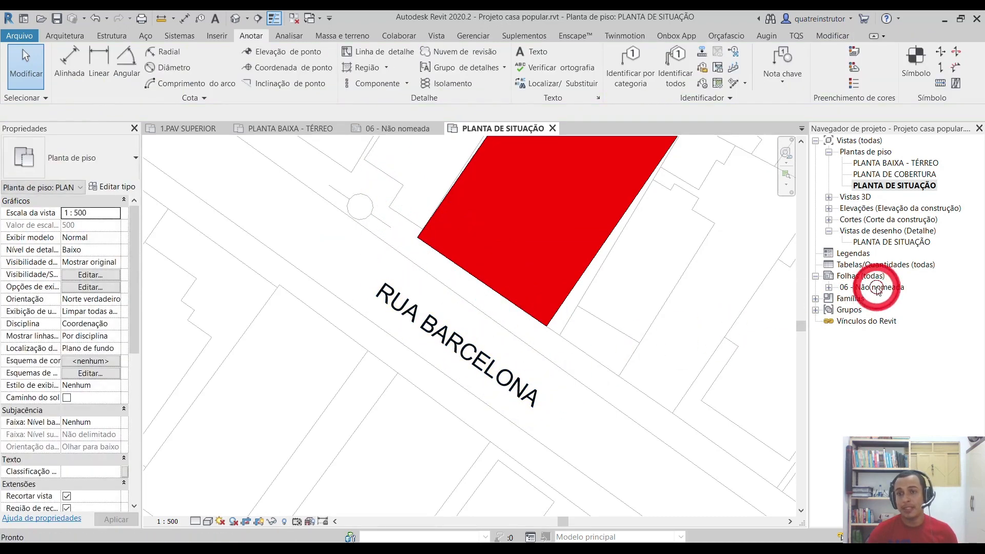
{"action": "double_click", "coordinate": [878, 287]}
{"action": "left_click", "coordinate": [884, 185]}
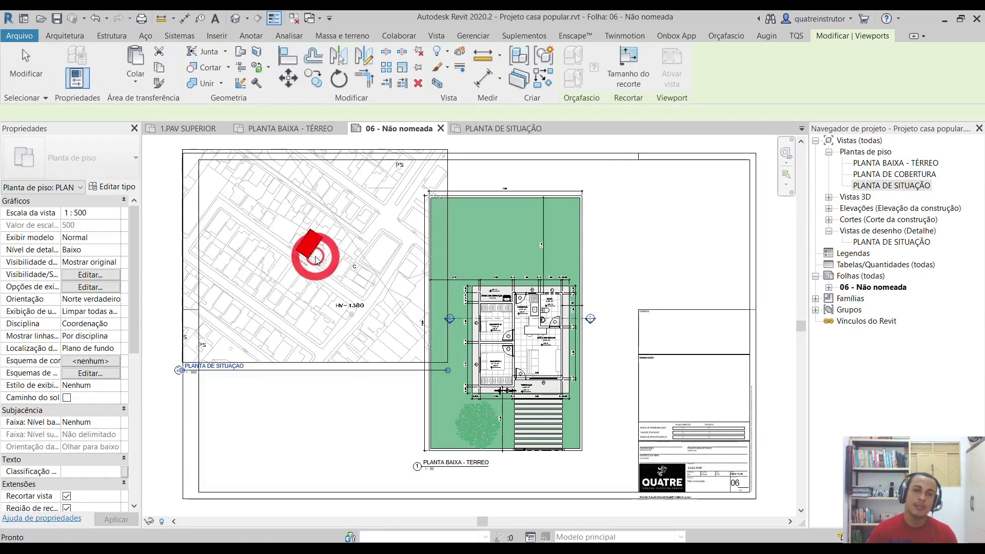
- Activate the situation plan on the sheet and pull all four crop edges inward around the highlighted lot
{"action": "left_click", "coordinate": [340, 264]}
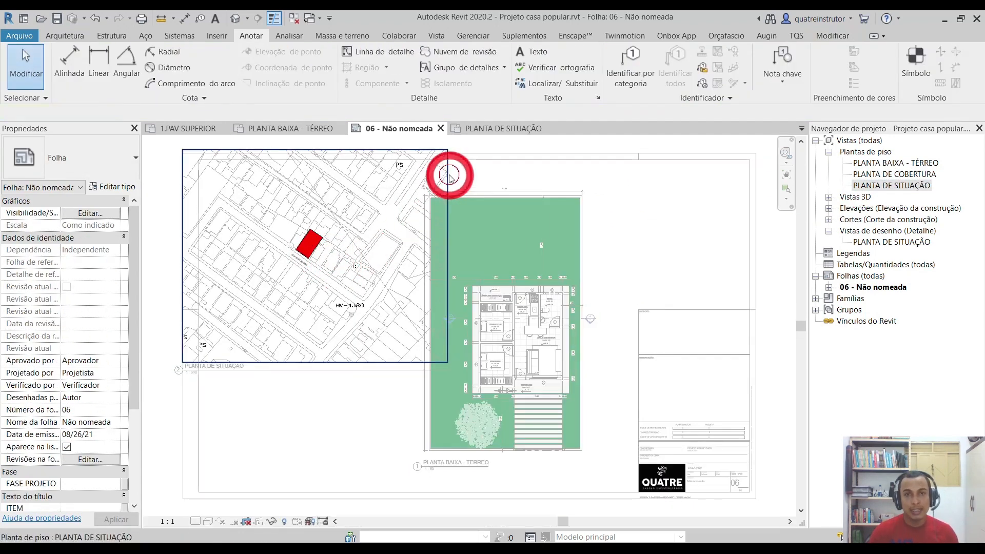
{"action": "left_click", "coordinate": [443, 240]}
{"action": "left_click", "coordinate": [298, 151]}
{"action": "left_click_drag", "start_coordinate": [295, 150], "coordinate": [293, 171]}
{"action": "left_click_drag", "start_coordinate": [183, 266], "coordinate": [214, 266]}
{"action": "left_click_drag", "start_coordinate": [308, 362], "coordinate": [307, 336]}
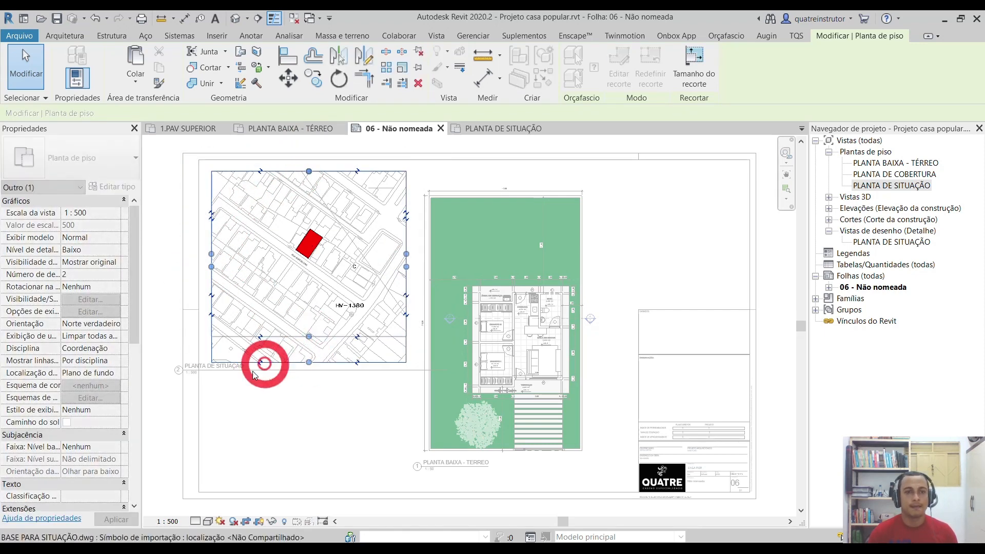
{"action": "left_click", "coordinate": [277, 393]}
- Deactivate the situation plan view to return to editing the sheet
{"action": "left_click", "coordinate": [301, 334]}
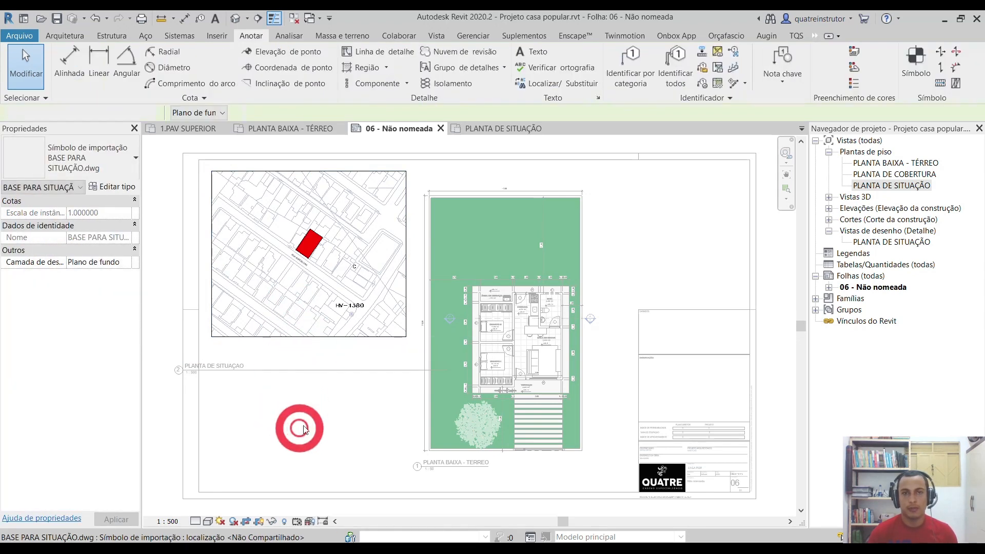
{"action": "left_click", "coordinate": [646, 208]}
{"action": "left_click", "coordinate": [338, 272]}
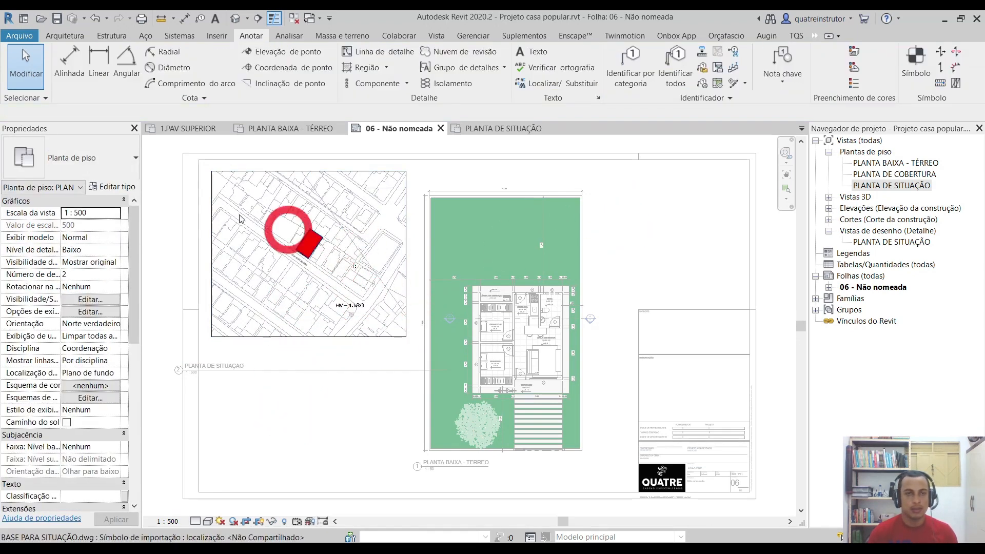
{"action": "scroll", "coordinate": [624, 222], "scroll_direction": "down", "scroll_amount": 3}
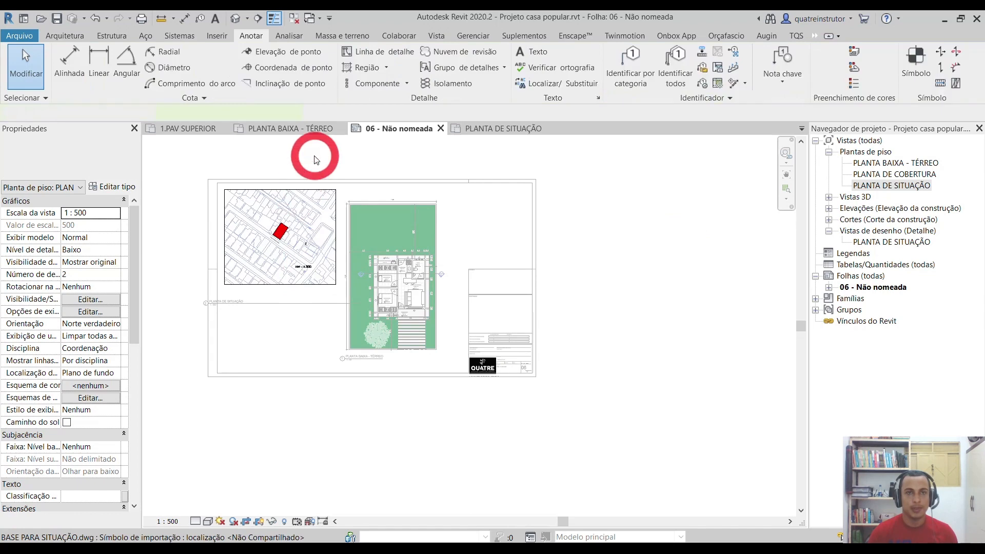
{"action": "scroll", "coordinate": [315, 172], "scroll_direction": "down", "scroll_amount": 2}
{"action": "left_click", "coordinate": [308, 220]}
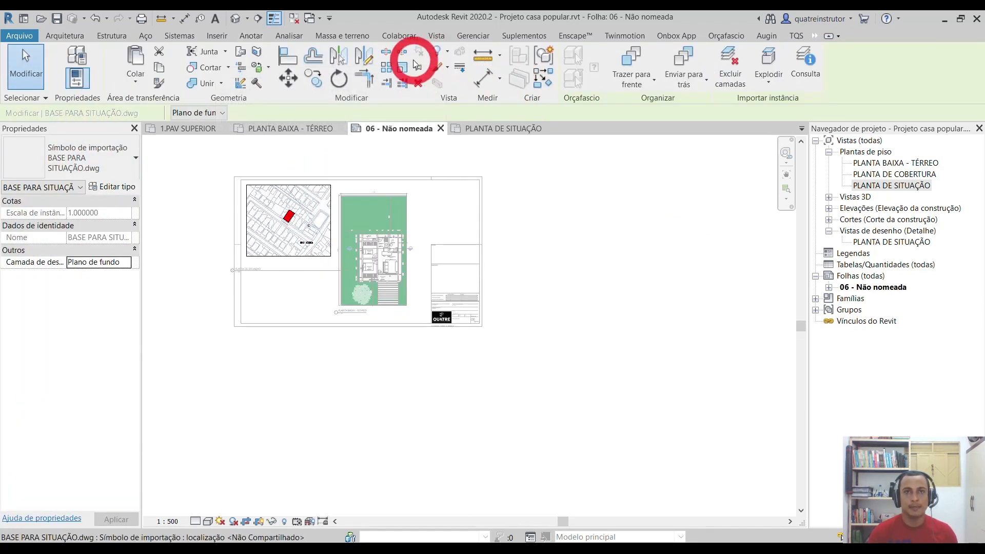
{"action": "key", "text": "Escape"}
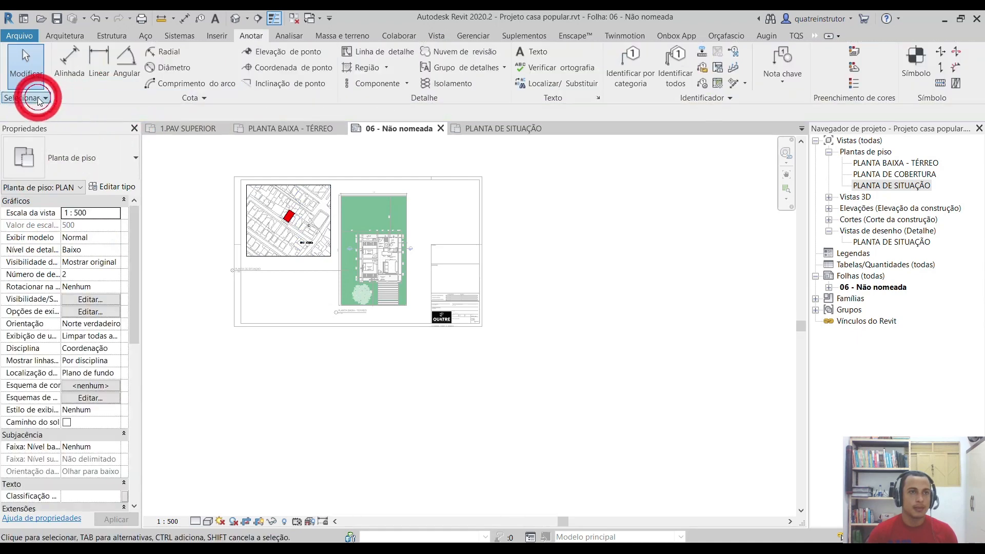
{"action": "left_click", "coordinate": [40, 99]}
{"action": "double_click", "coordinate": [593, 189]}
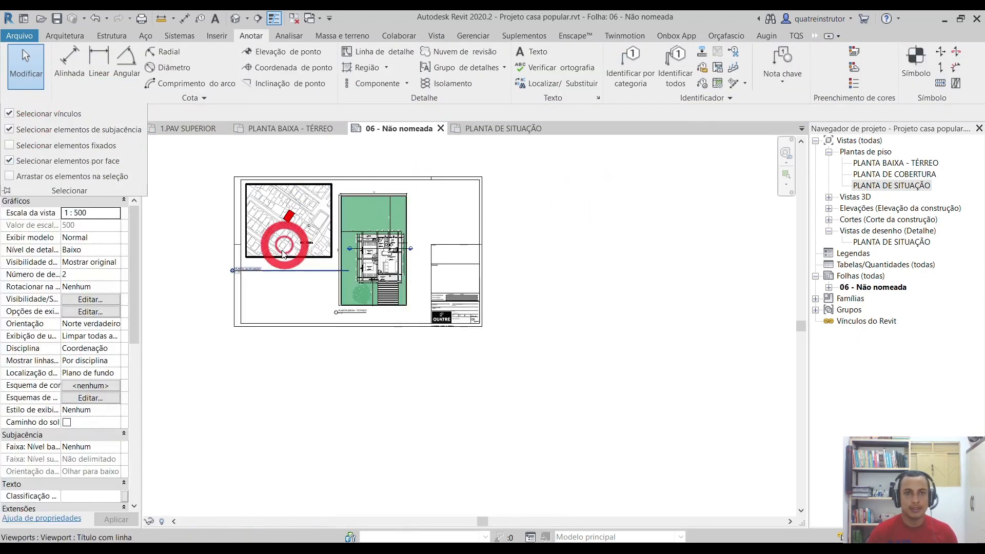
- Shorten the situation plan's title line and move the title directly under its viewport
{"action": "scroll", "coordinate": [279, 253], "scroll_direction": "up", "scroll_amount": 2}
{"action": "left_click", "coordinate": [278, 256]}
{"action": "left_click_drag", "start_coordinate": [394, 284], "coordinate": [341, 264]}
{"action": "left_click", "coordinate": [248, 310]}
{"action": "left_click", "coordinate": [237, 281]}
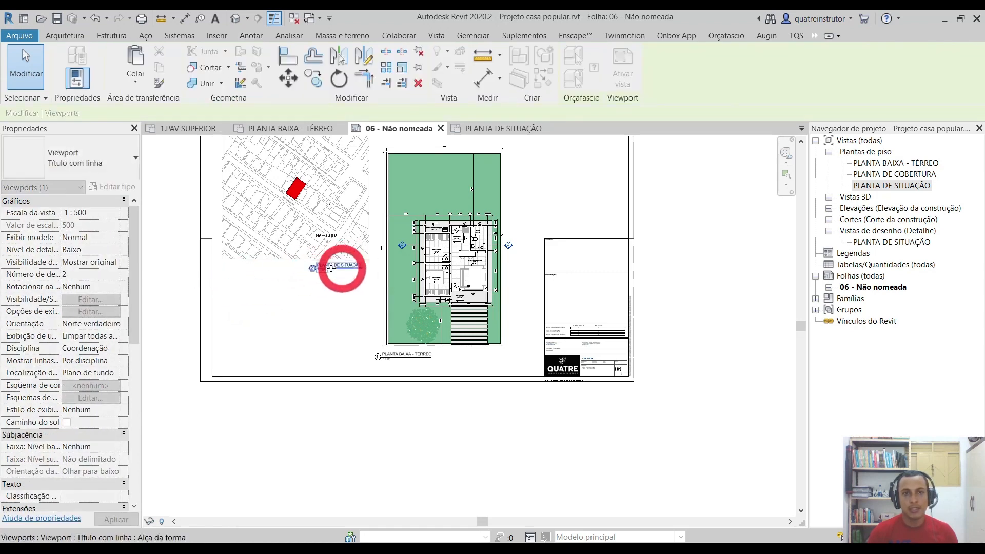
{"action": "left_click", "coordinate": [353, 297]}
{"action": "scroll", "coordinate": [349, 287], "scroll_direction": "up", "scroll_amount": 2}
{"action": "scroll", "coordinate": [342, 268], "scroll_direction": "down", "scroll_amount": 3}
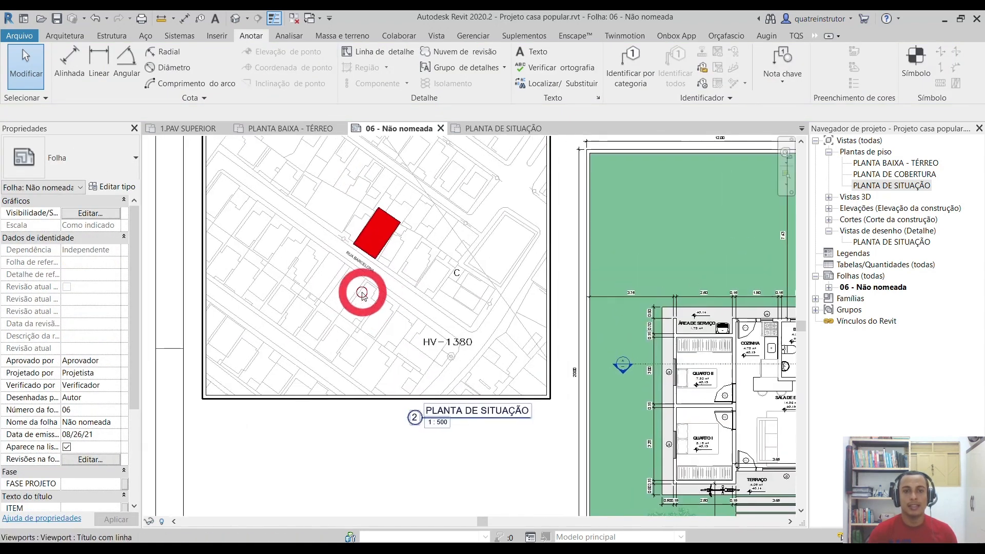
- Set the situation plan viewport's scale to 1:1000 and move the viewport higher on the sheet
{"action": "left_click", "coordinate": [365, 288]}
{"action": "scroll", "coordinate": [369, 307], "scroll_direction": "down", "scroll_amount": 1}
{"action": "left_click", "coordinate": [412, 278]}
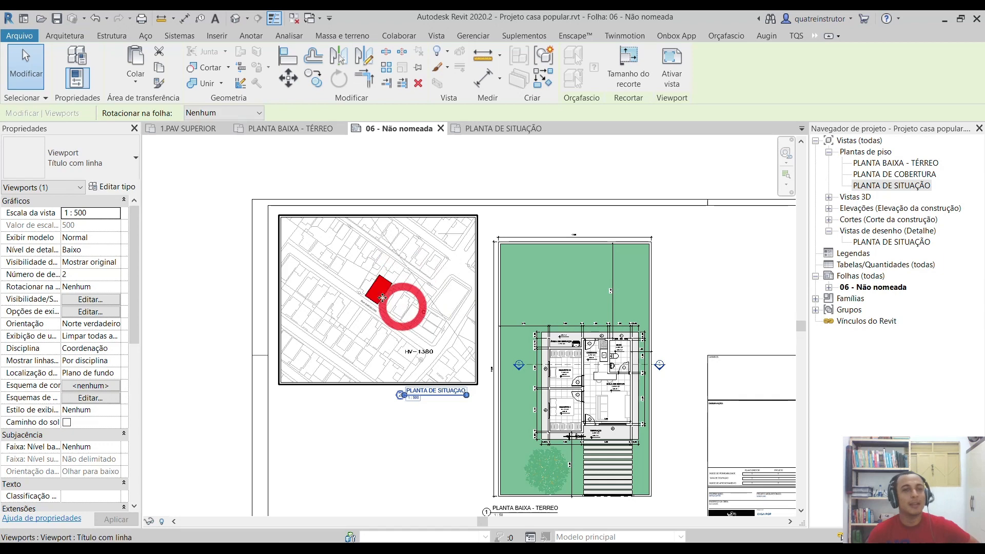
{"action": "left_click", "coordinate": [140, 169]}
{"action": "left_click", "coordinate": [117, 215]}
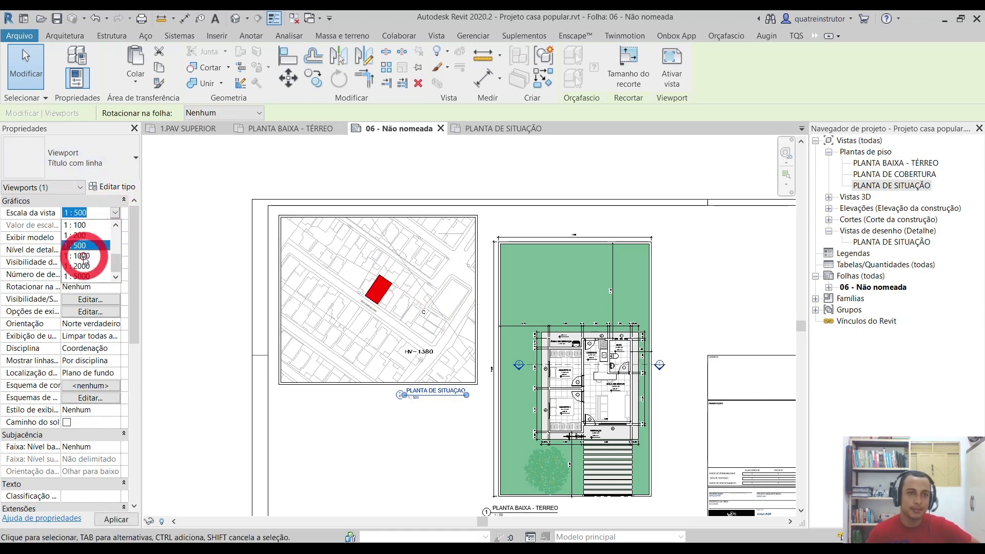
{"action": "left_click", "coordinate": [83, 256]}
{"action": "scroll", "coordinate": [419, 360], "scroll_direction": "up", "scroll_amount": 1}
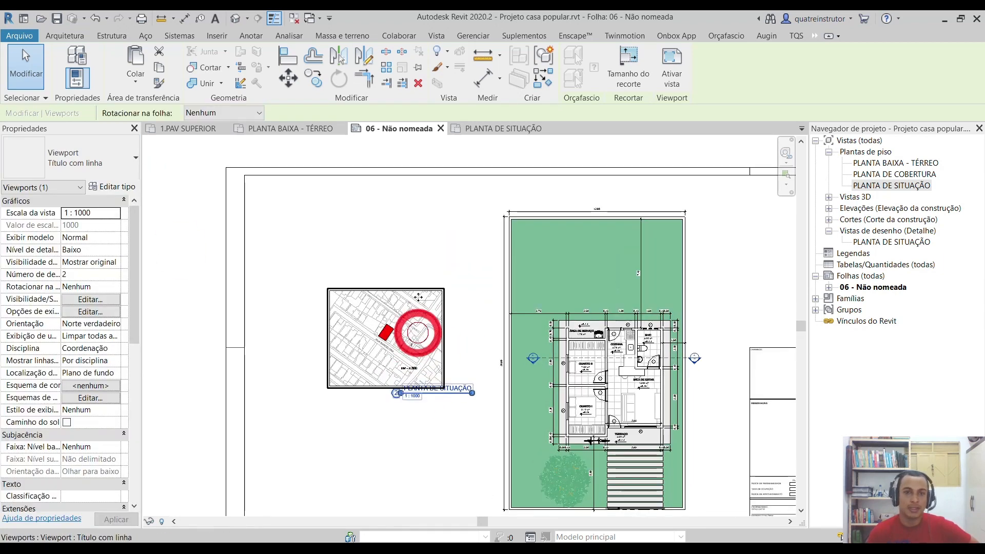
{"action": "left_click_drag", "start_coordinate": [418, 298], "coordinate": [421, 223]}
{"action": "key", "text": "Escape"}
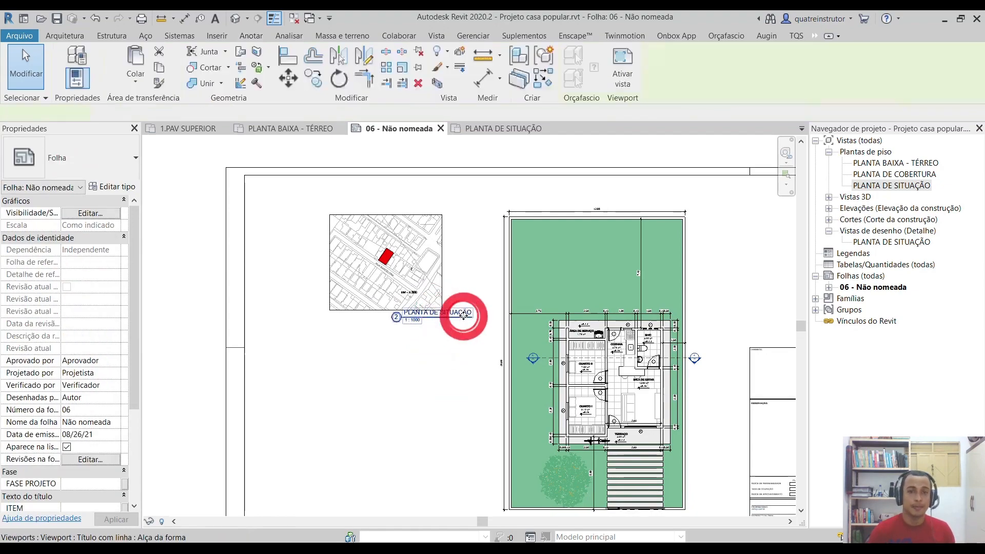
- Reposition the PLANTA DE SITUAÇÃO title just below the resized viewport
{"action": "left_click", "coordinate": [464, 315]}
{"action": "scroll", "coordinate": [434, 320], "scroll_direction": "up", "scroll_amount": 2}
{"action": "right_click", "coordinate": [435, 319]}
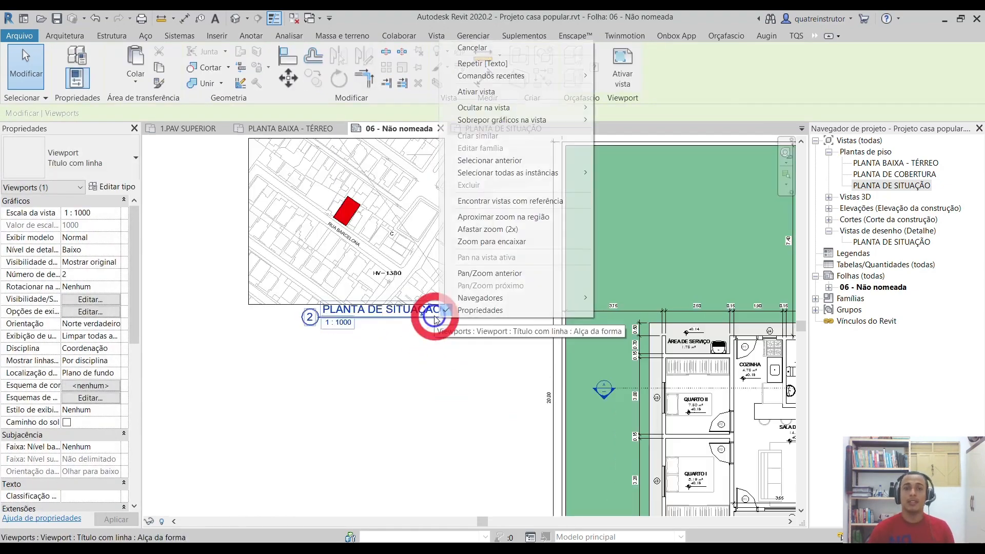
{"action": "key", "text": "Escape"}
{"action": "key", "text": "Escape"}
{"action": "scroll", "coordinate": [429, 317], "scroll_direction": "up", "scroll_amount": 1}
{"action": "left_click_drag", "start_coordinate": [429, 317], "coordinate": [442, 341]}
{"action": "key", "text": "Escape"}
- Examine the red lot, the street label and the surrounding blocks in the situation plan on the sheet
{"action": "scroll", "coordinate": [330, 224], "scroll_direction": "down", "scroll_amount": 2}
{"action": "middle_click_drag", "start_coordinate": [330, 224], "coordinate": [345, 270]}
{"action": "scroll", "coordinate": [330, 232], "scroll_direction": "up", "scroll_amount": 2}
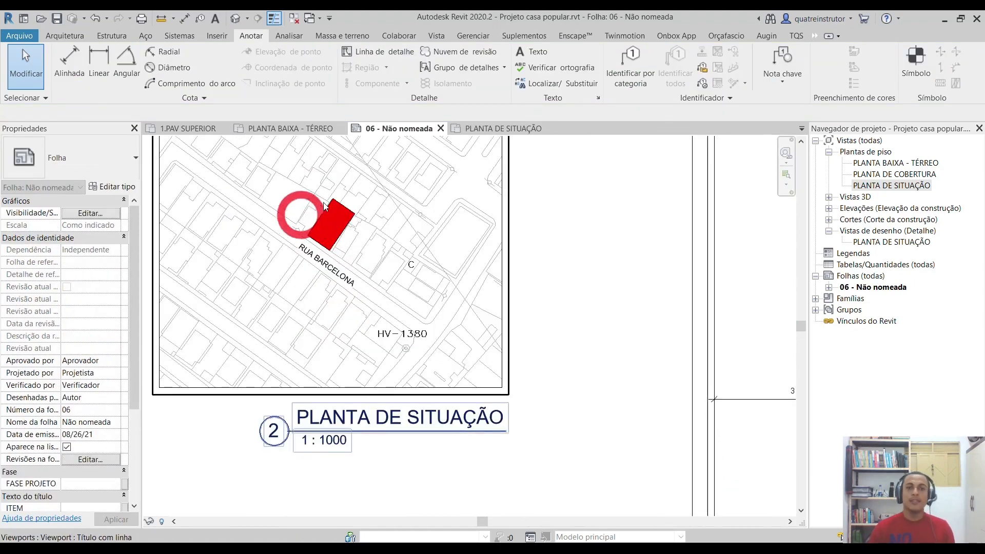
{"action": "middle_click_drag", "start_coordinate": [319, 238], "coordinate": [367, 293]}
{"action": "scroll", "coordinate": [352, 270], "scroll_direction": "up", "scroll_amount": 2}
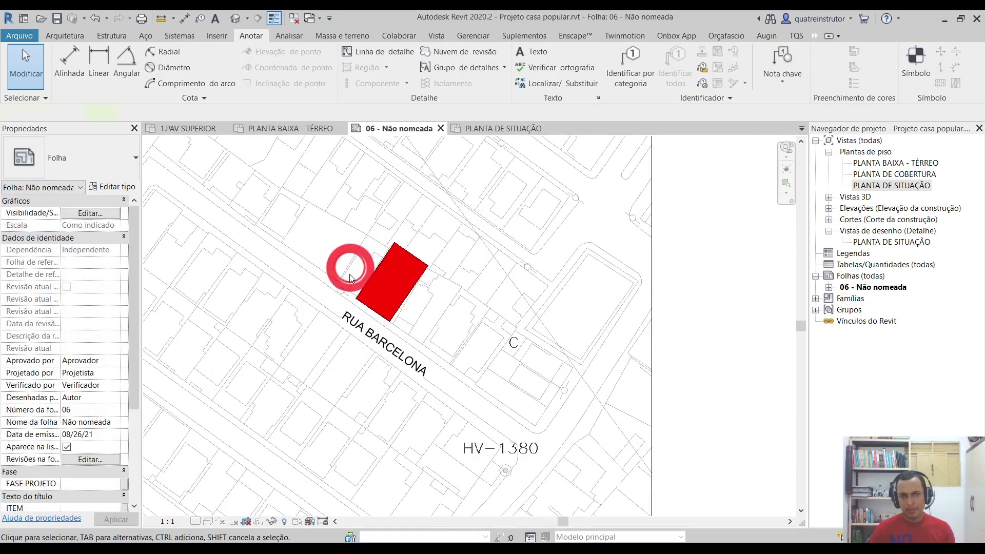
{"action": "left_click", "coordinate": [350, 271]}
{"action": "scroll", "coordinate": [351, 275], "scroll_direction": "down", "scroll_amount": 1}
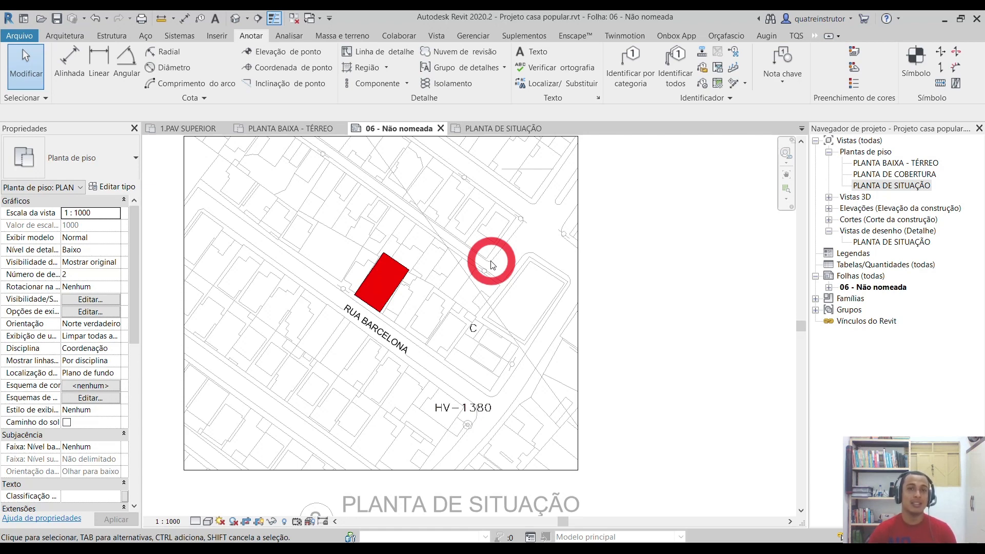
{"action": "scroll", "coordinate": [369, 235], "scroll_direction": "up", "scroll_amount": 4}
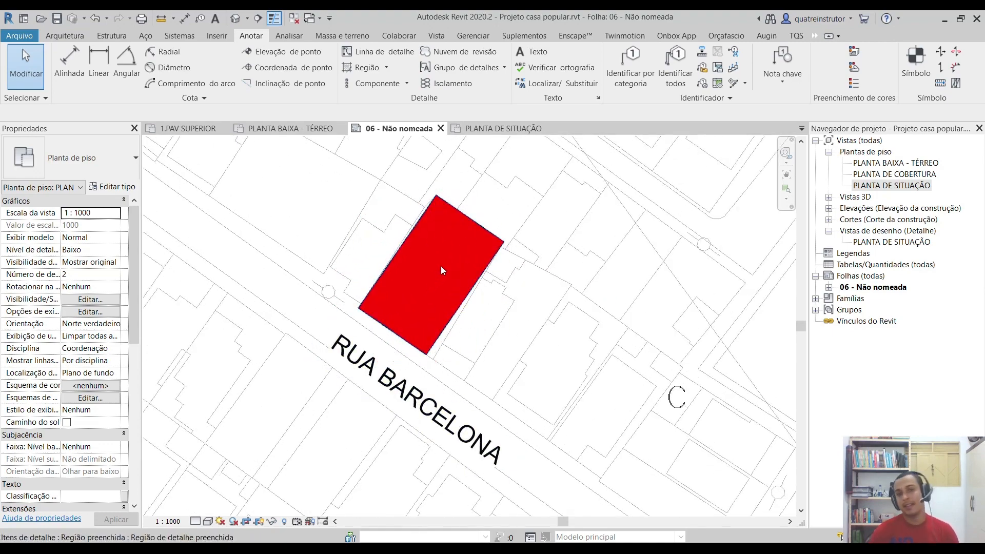
{"action": "scroll", "coordinate": [442, 266], "scroll_direction": "down", "scroll_amount": 2}
{"action": "scroll", "coordinate": [442, 266], "scroll_direction": "down", "scroll_amount": 4}
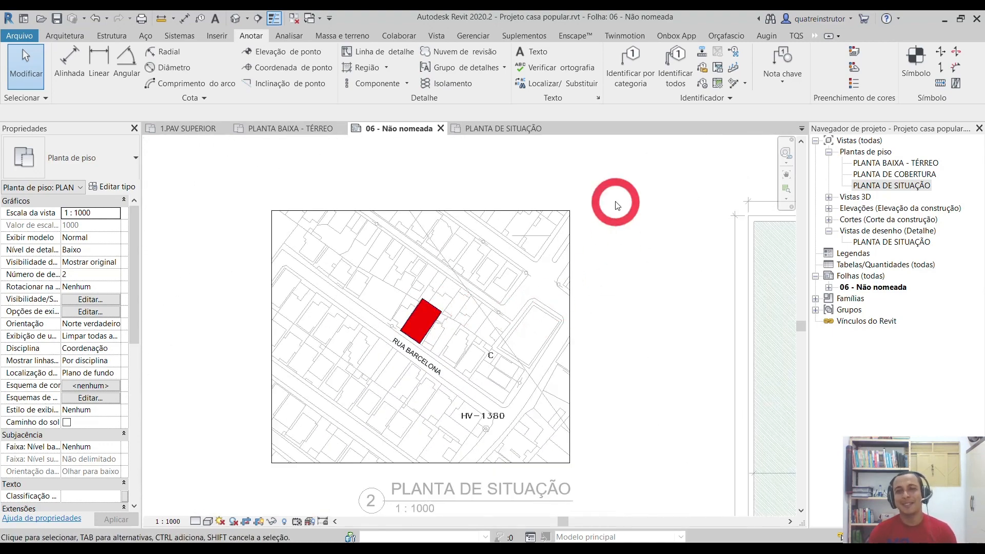
{"action": "left_click", "coordinate": [616, 202]}
{"action": "left_click", "coordinate": [616, 204]}
- Move the situation plan viewport closer to the left border of the sheet
{"action": "scroll", "coordinate": [615, 203], "scroll_direction": "down", "scroll_amount": 3}
{"action": "left_click", "coordinate": [579, 250]}
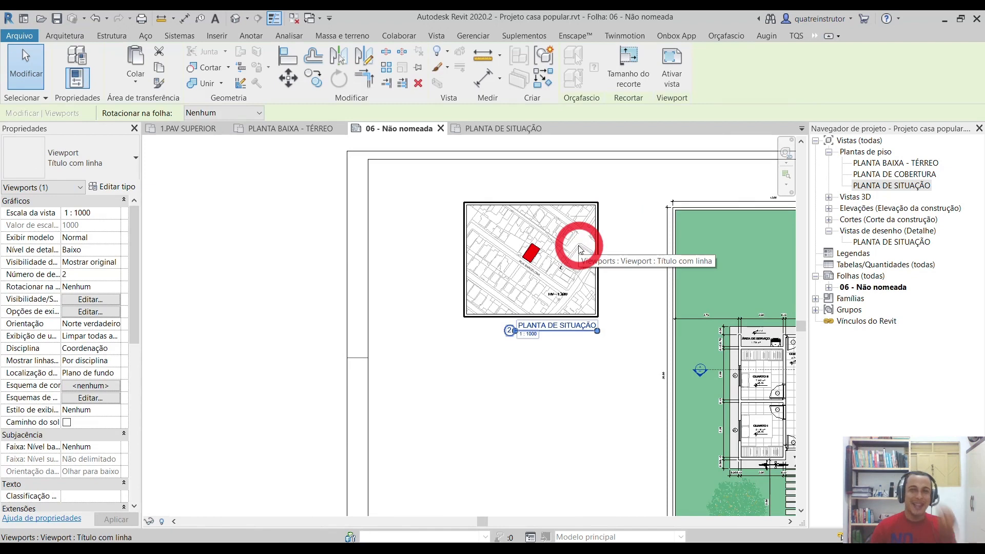
{"action": "left_click_drag", "start_coordinate": [580, 250], "coordinate": [529, 250]}
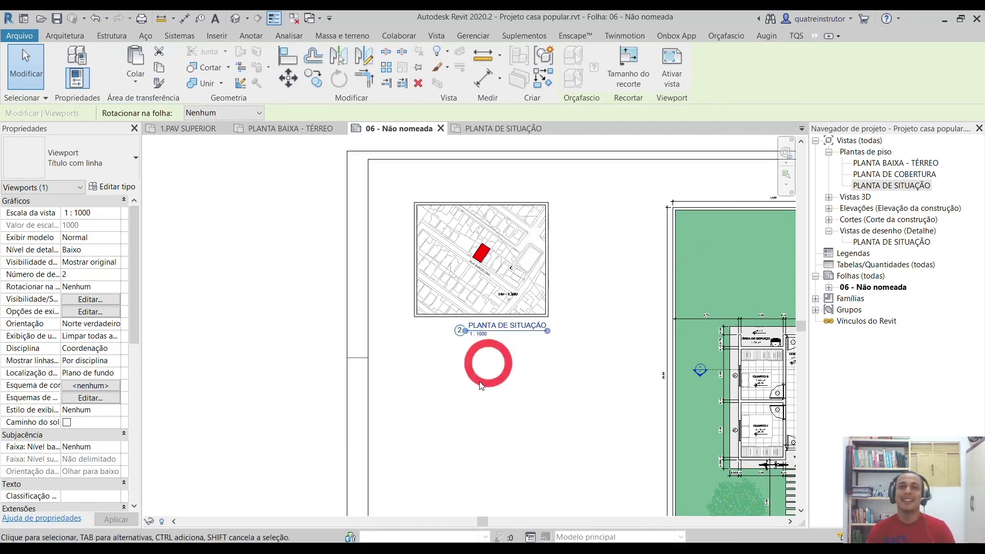